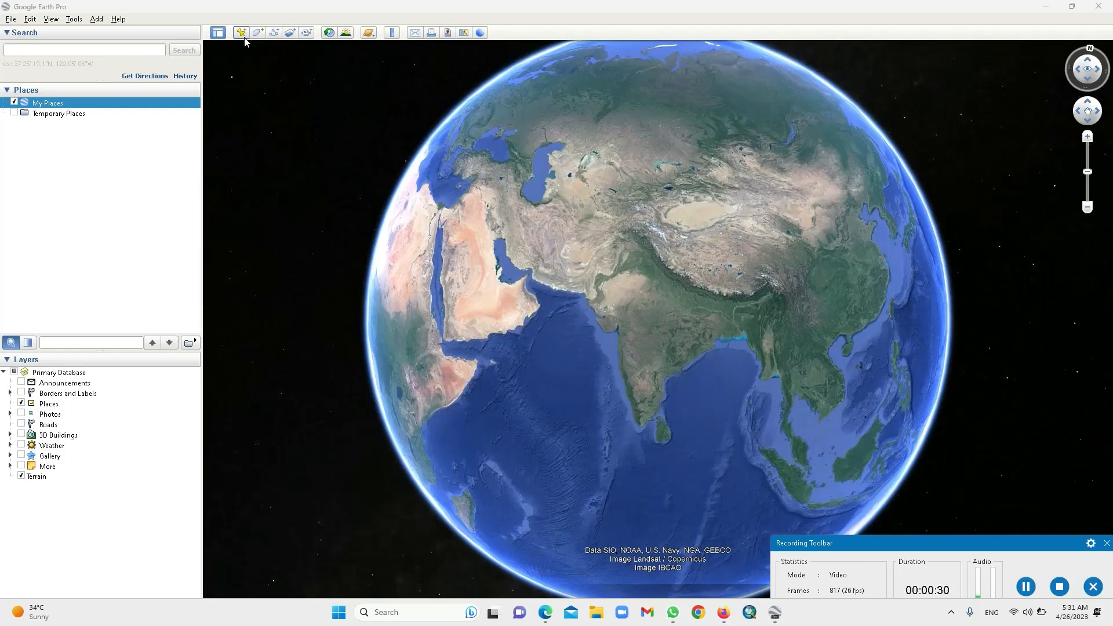
Show the globe's historical imagery for 12/1997 and return to the current imagery
click(330, 32)
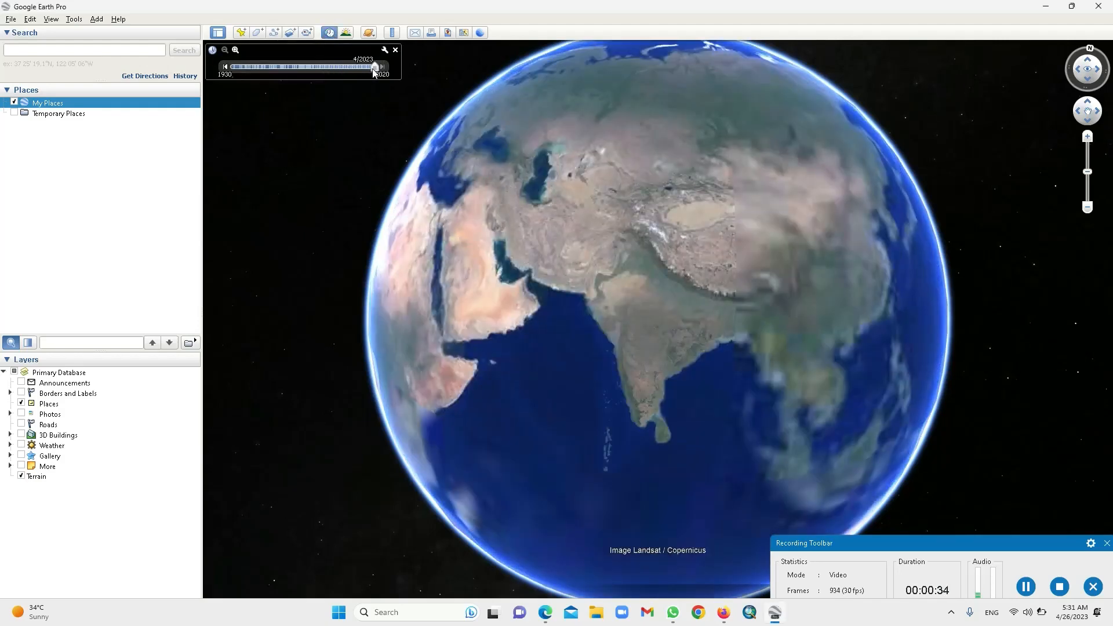
drag(374, 67, 339, 67)
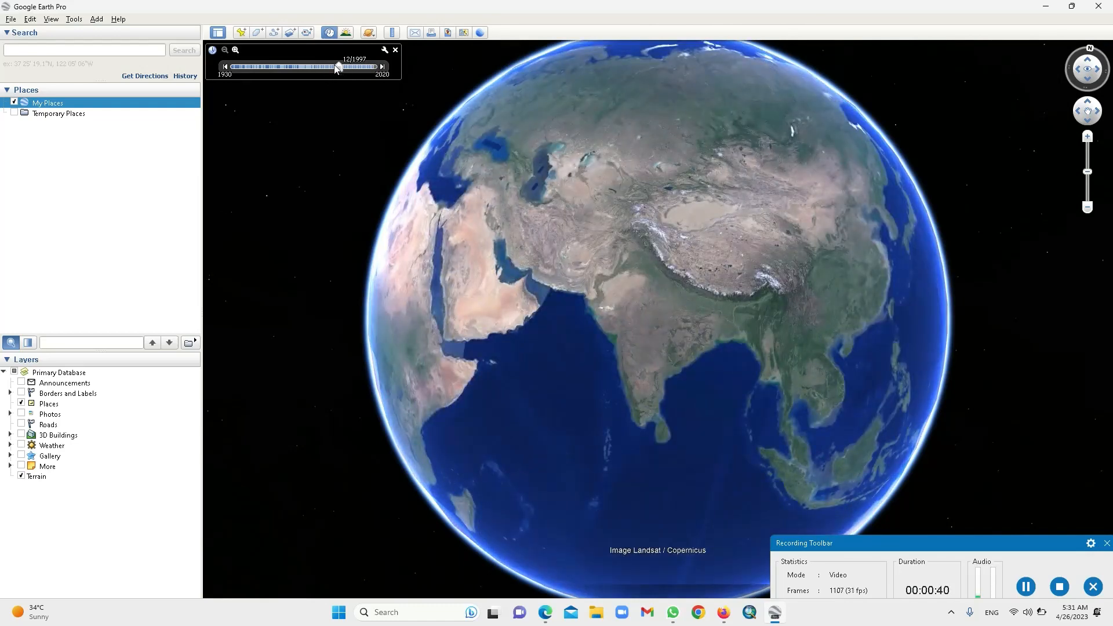
click(396, 50)
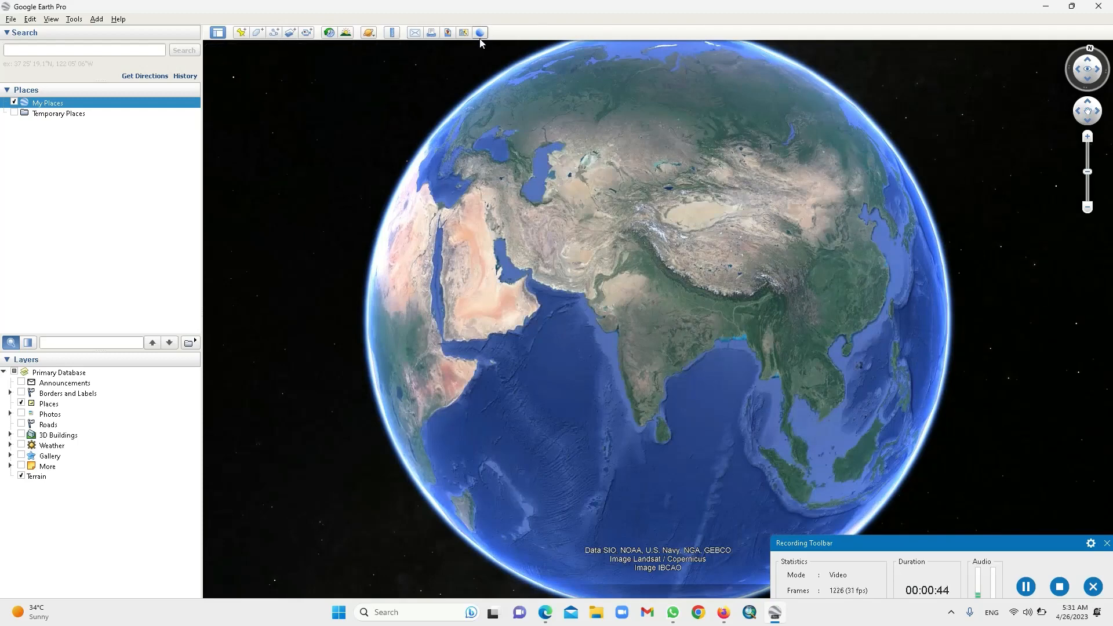
click(11, 19)
mouse_move(21, 45)
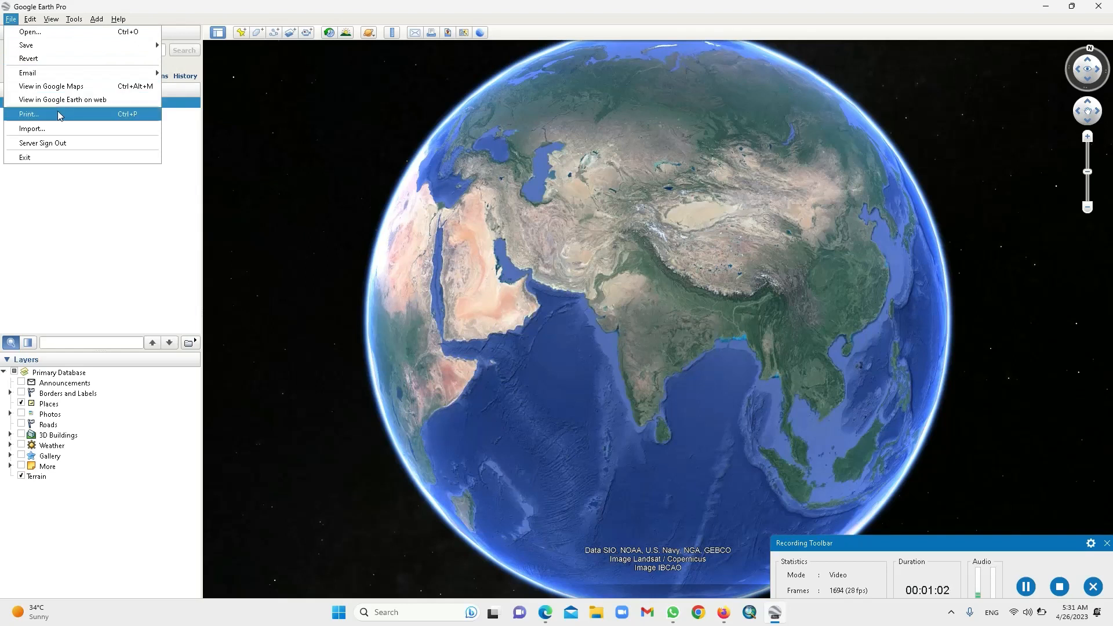
click(10, 19)
click(29, 19)
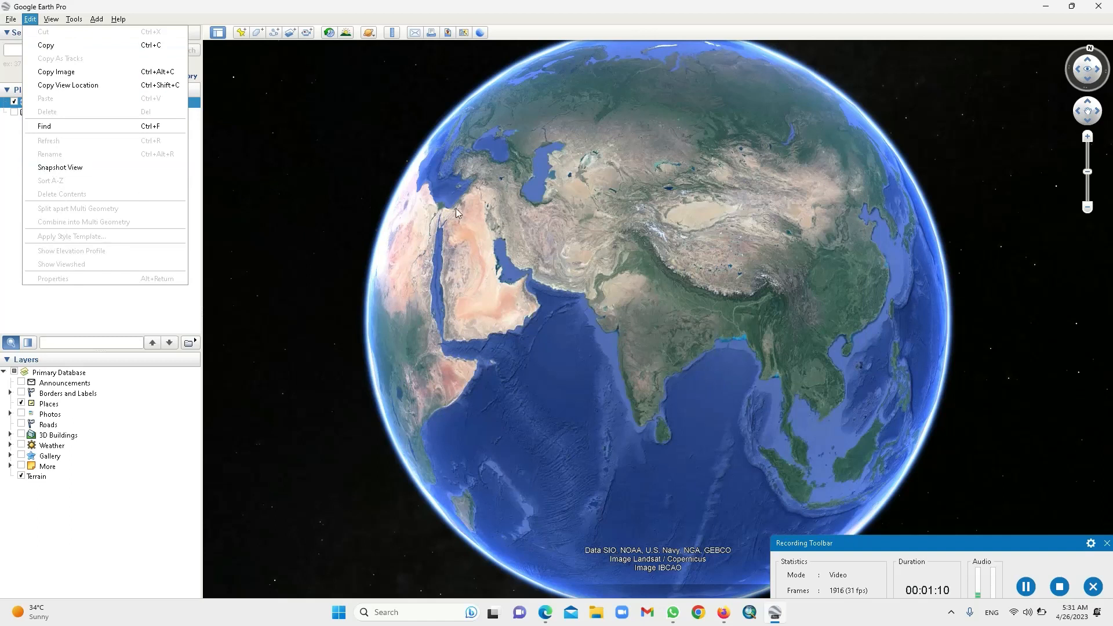
Display the latitude and longitude grid on the globe and hide it again
click(55, 20)
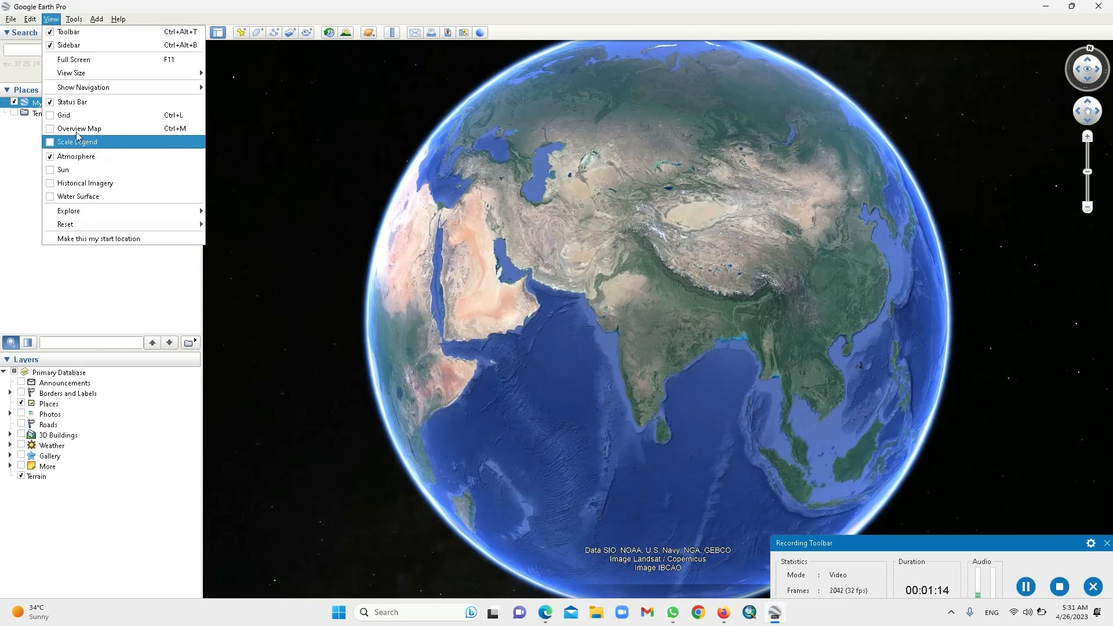
click(51, 116)
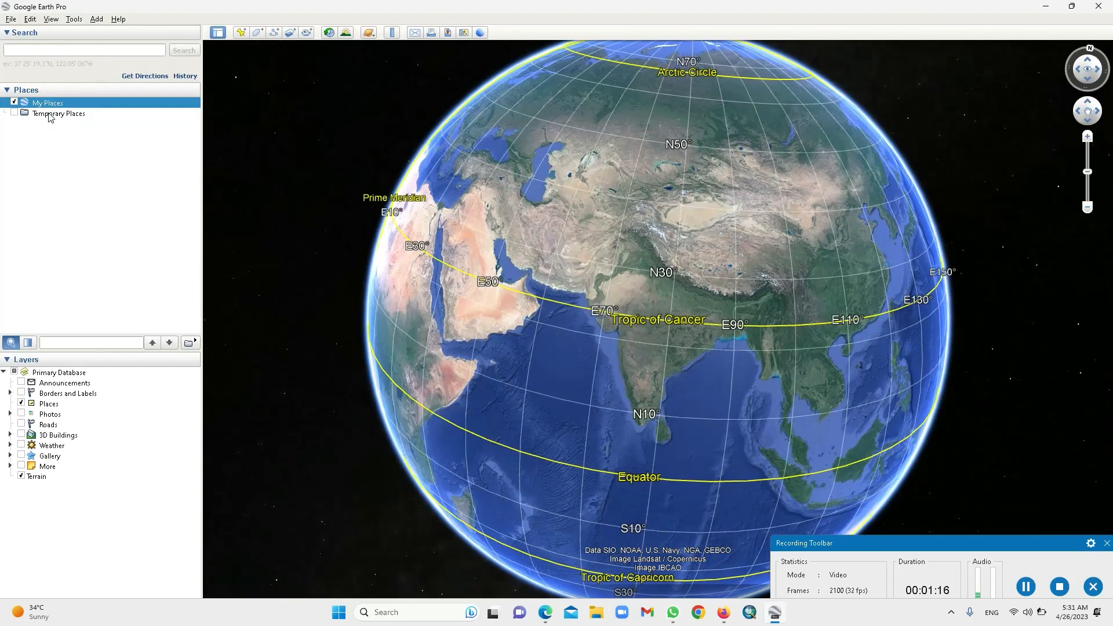
click(51, 19)
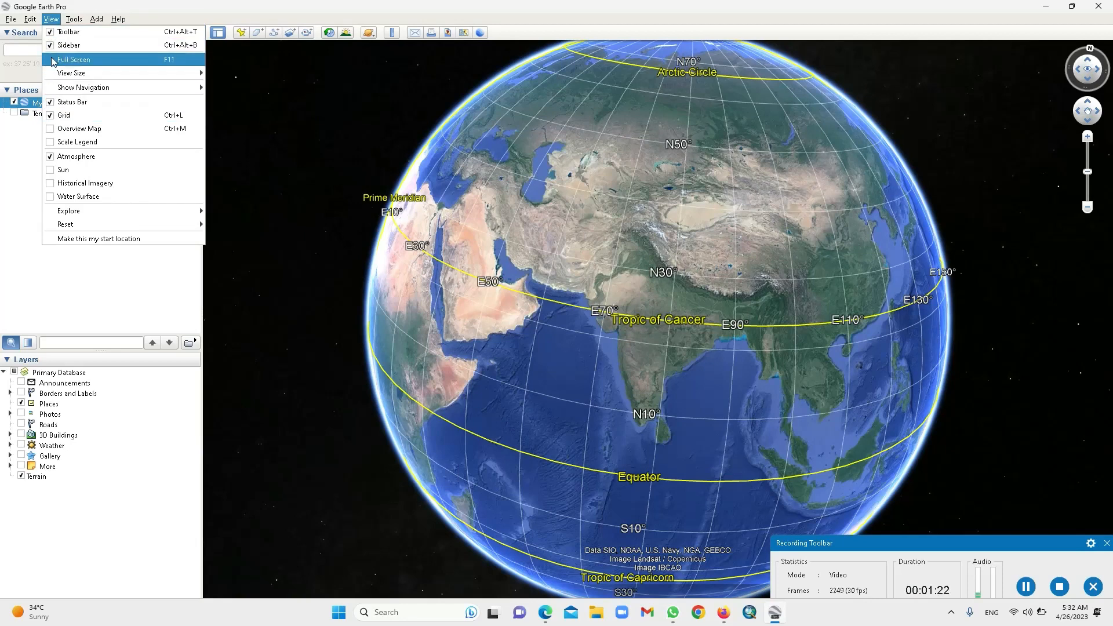
click(50, 119)
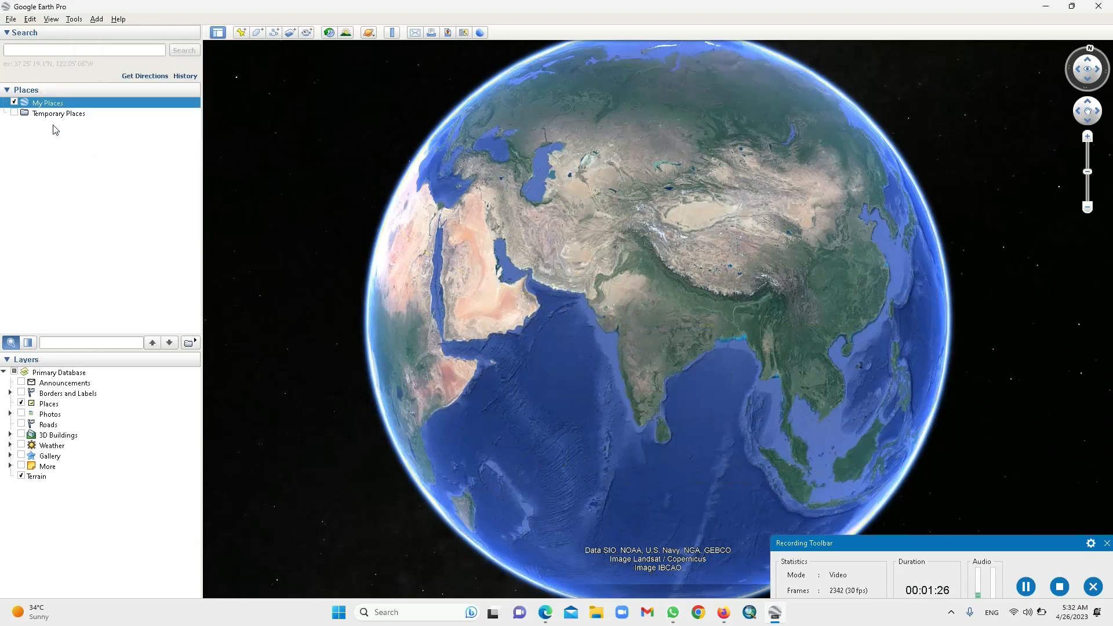
click(51, 19)
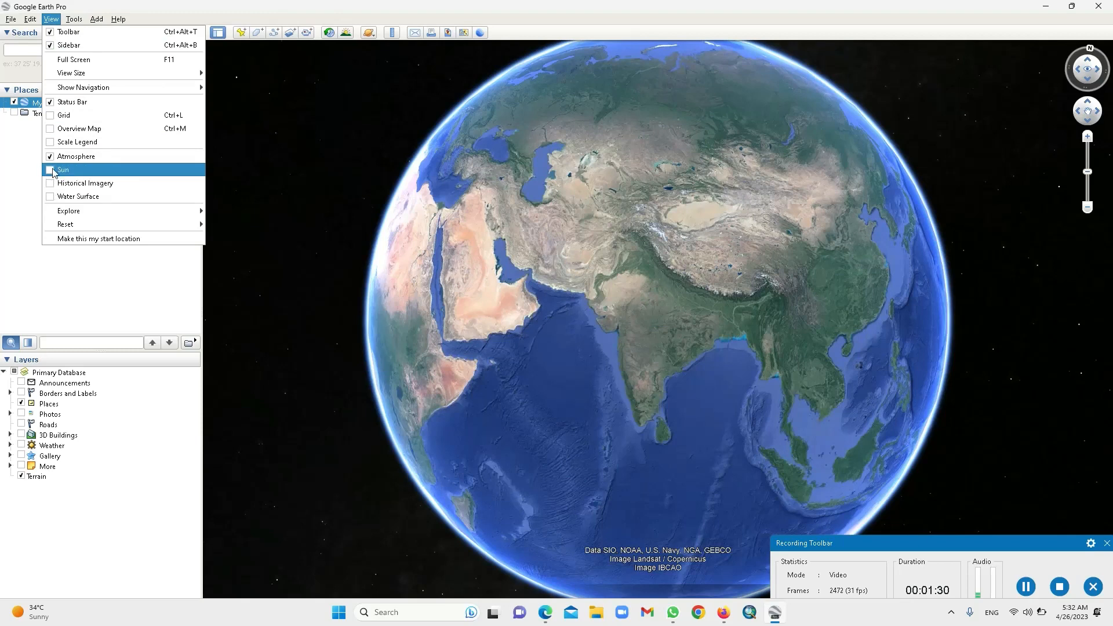
mouse_move(63, 230)
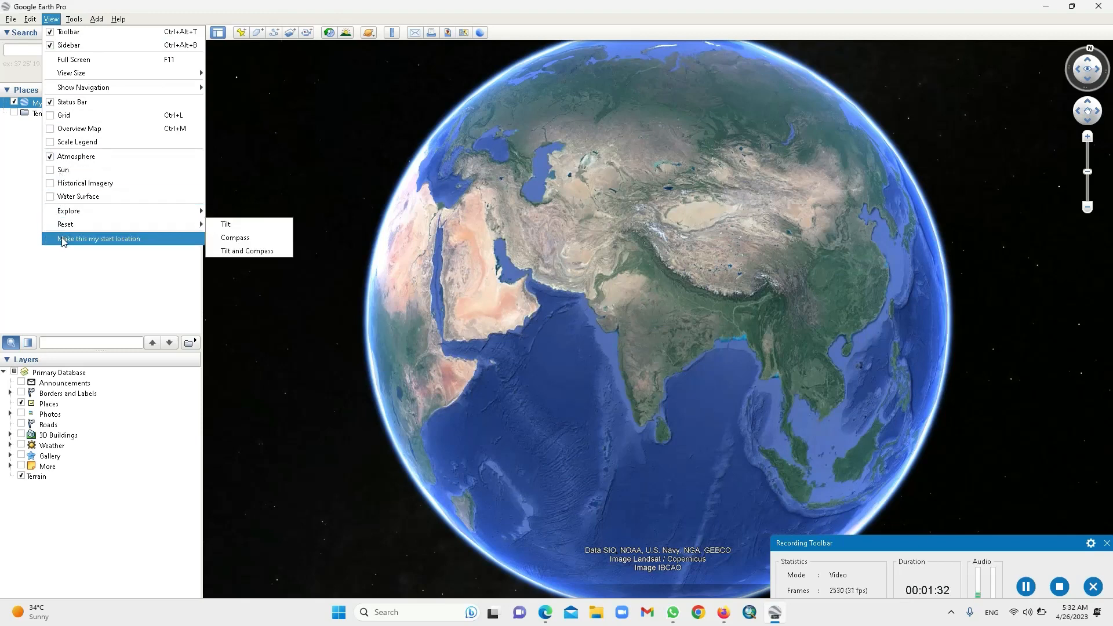
Open the program options and look through the 3D View, Cache, Touring, Navigation and General settings
mouse_move(76, 23)
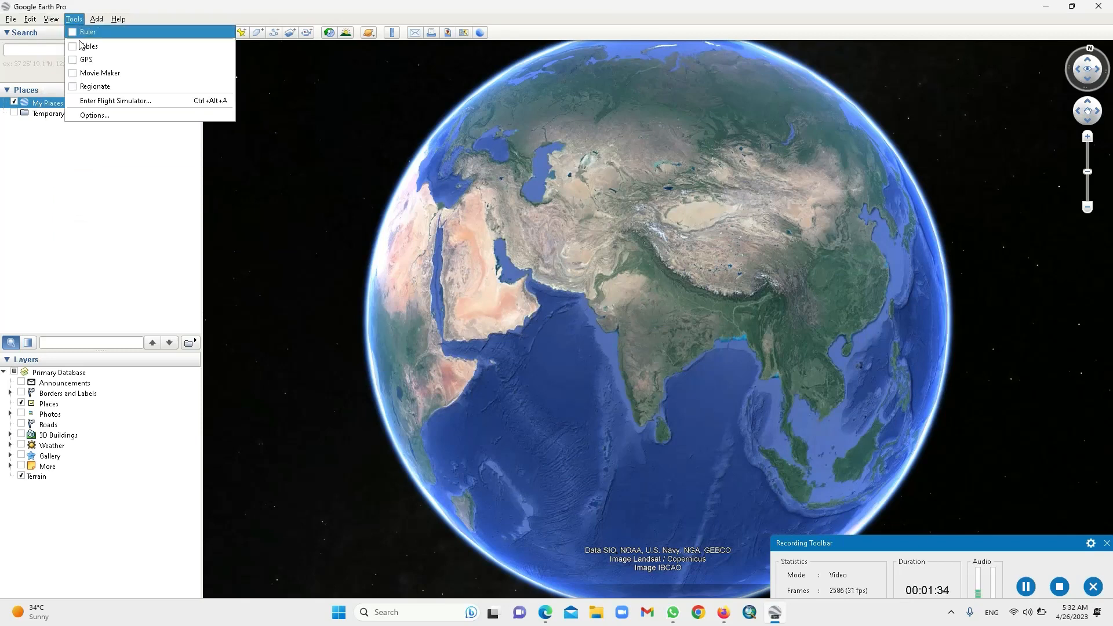
click(116, 120)
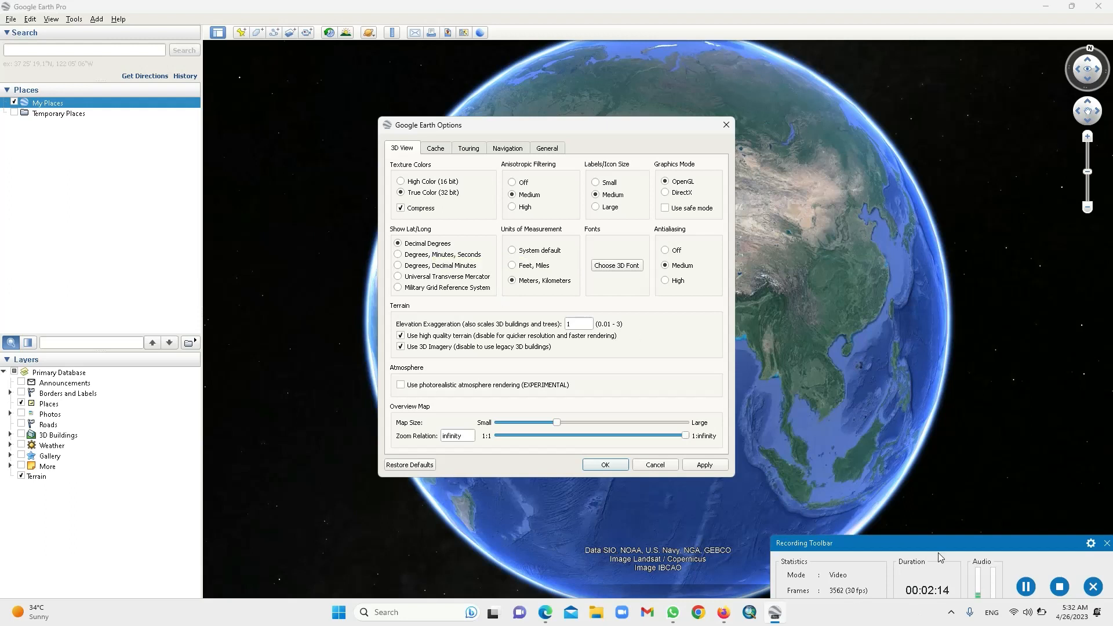
drag(962, 540, 994, 419)
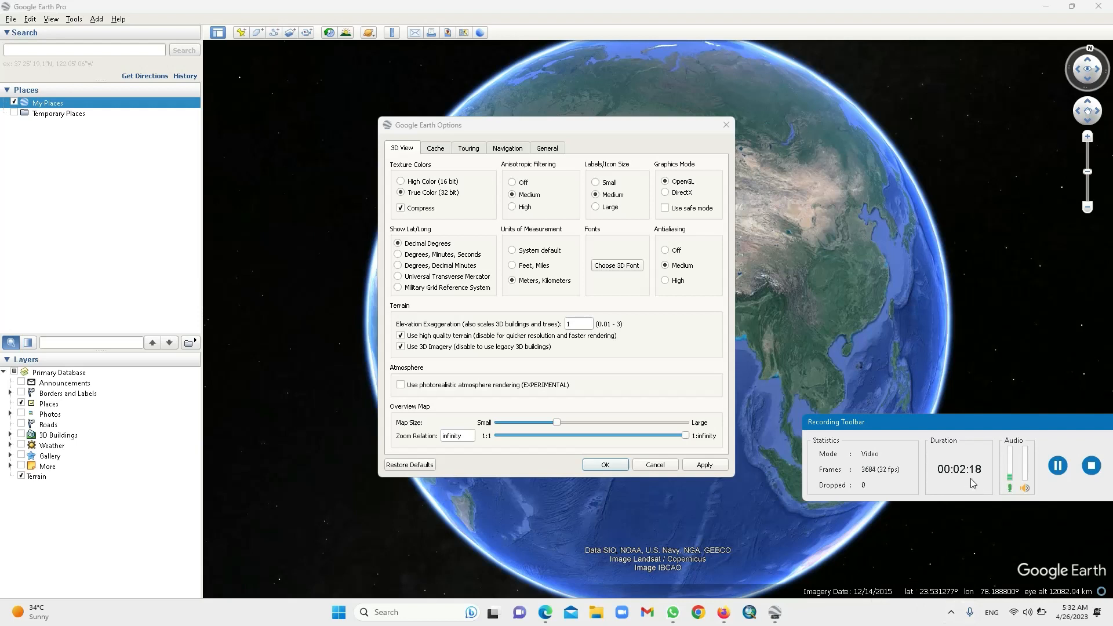
drag(984, 429, 188, 569)
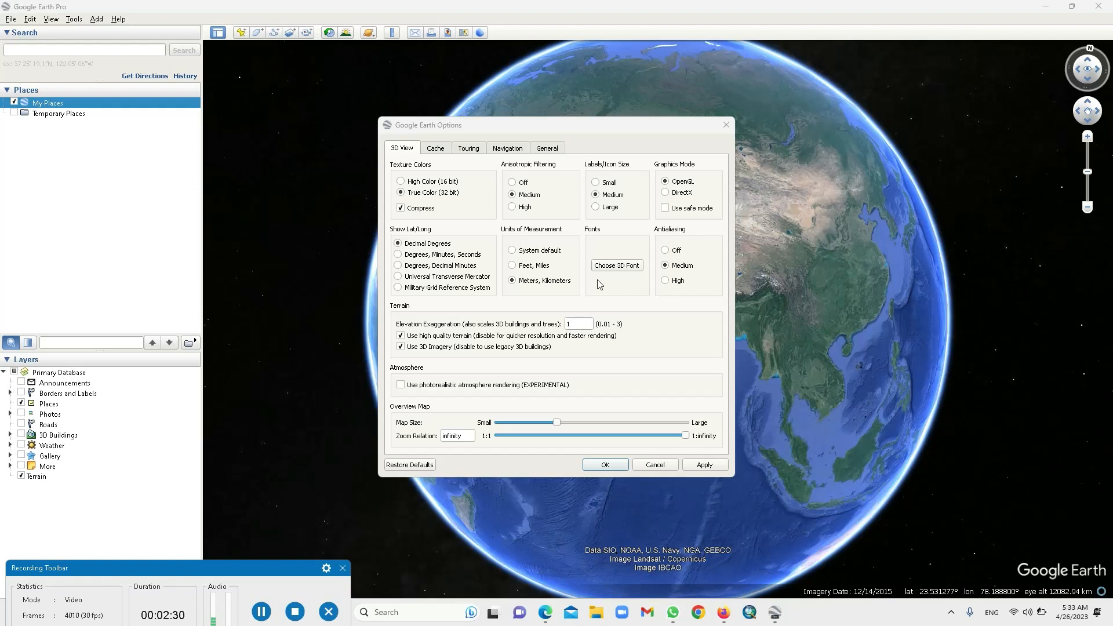
click(445, 153)
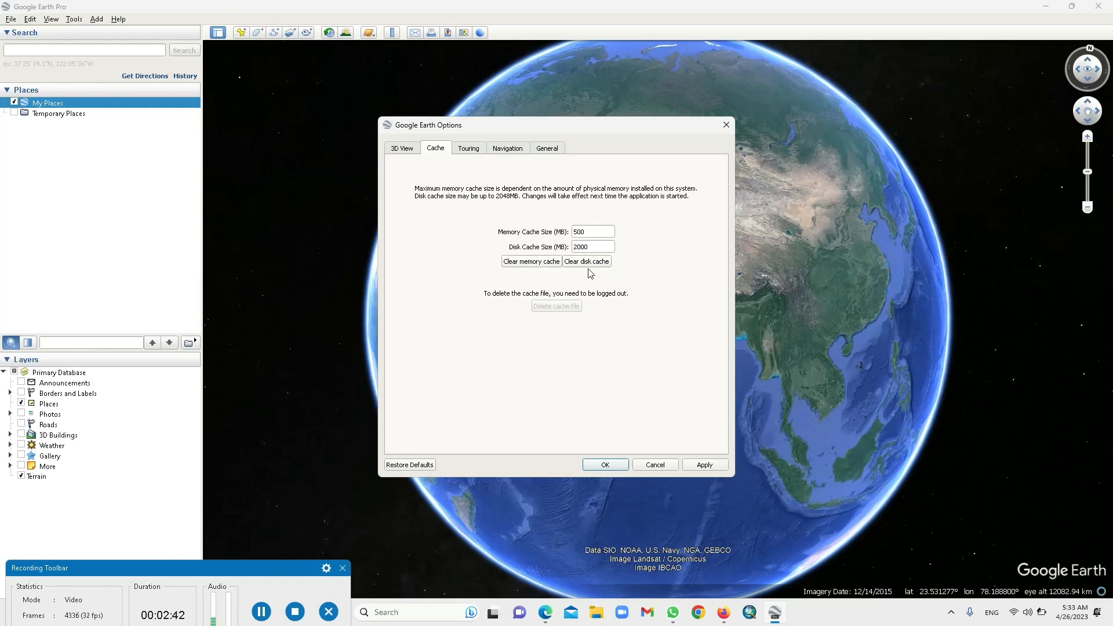
click(468, 149)
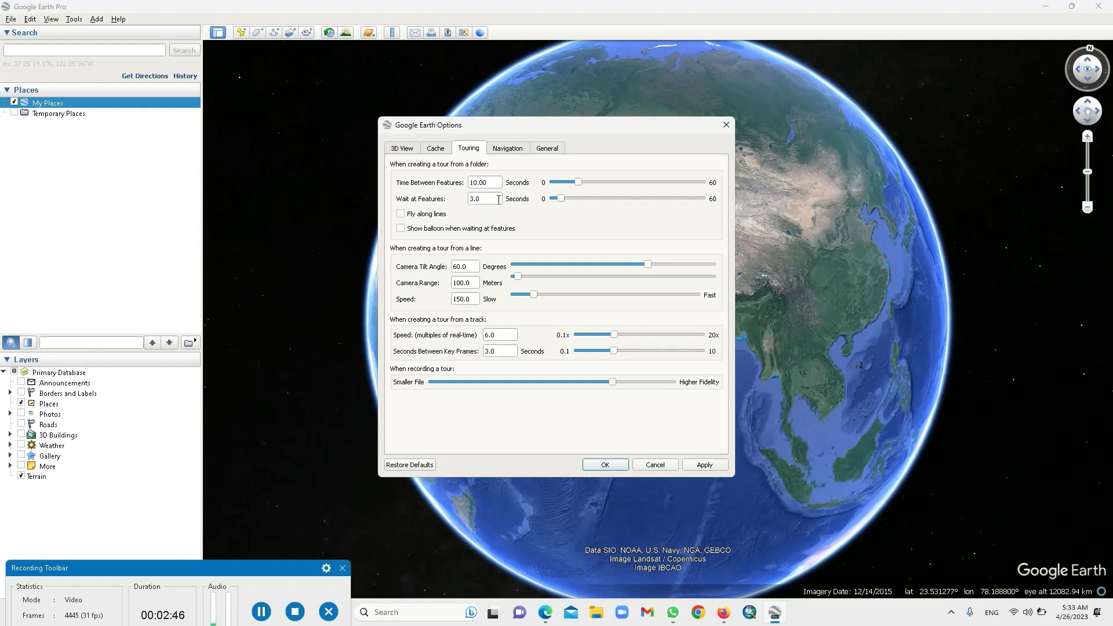
click(514, 151)
click(546, 150)
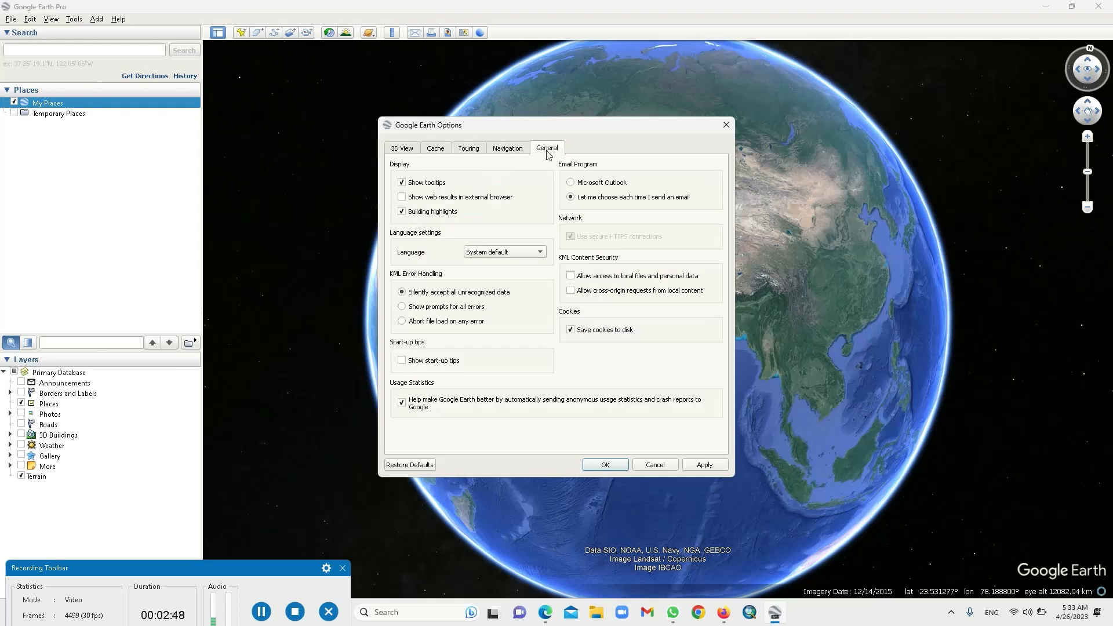
Review the 3D View settings and the other option pages once more, and accept the options as they are
click(402, 153)
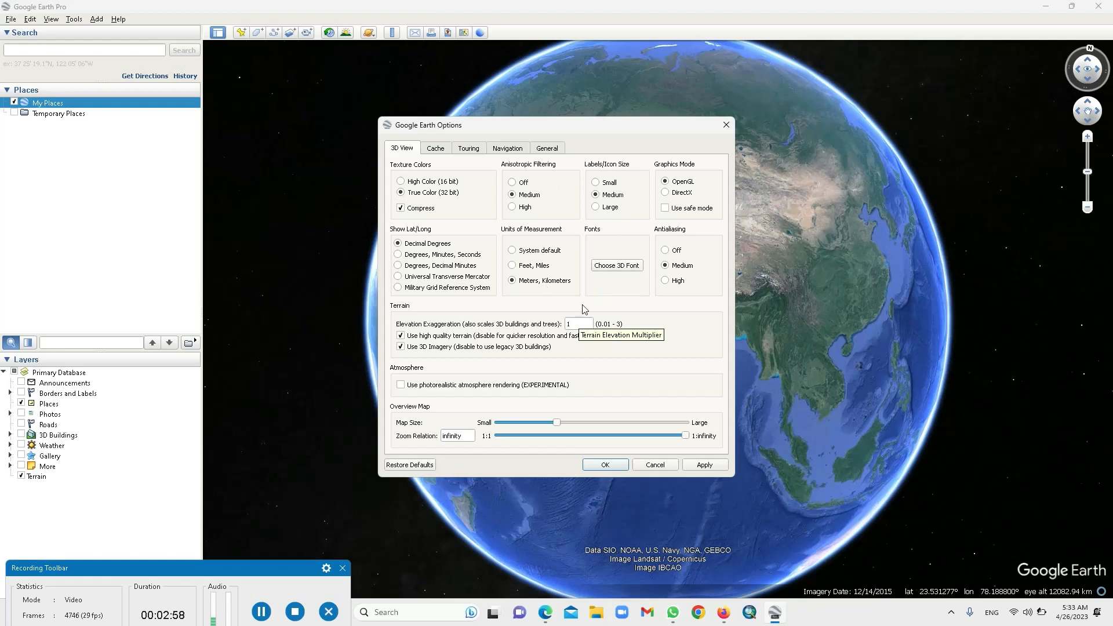
click(552, 151)
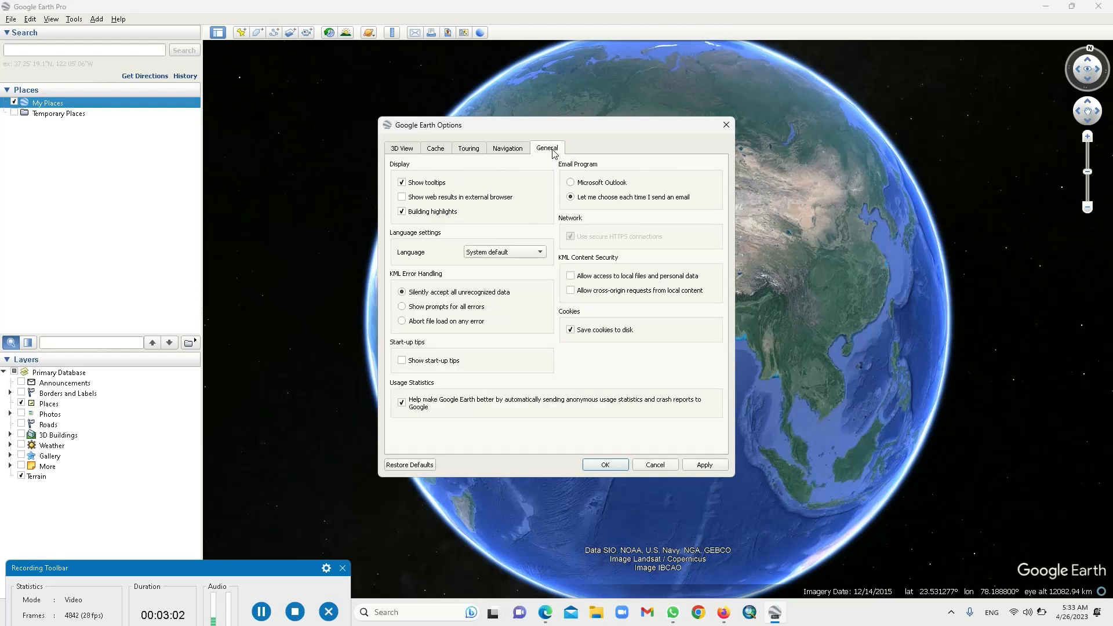
click(510, 150)
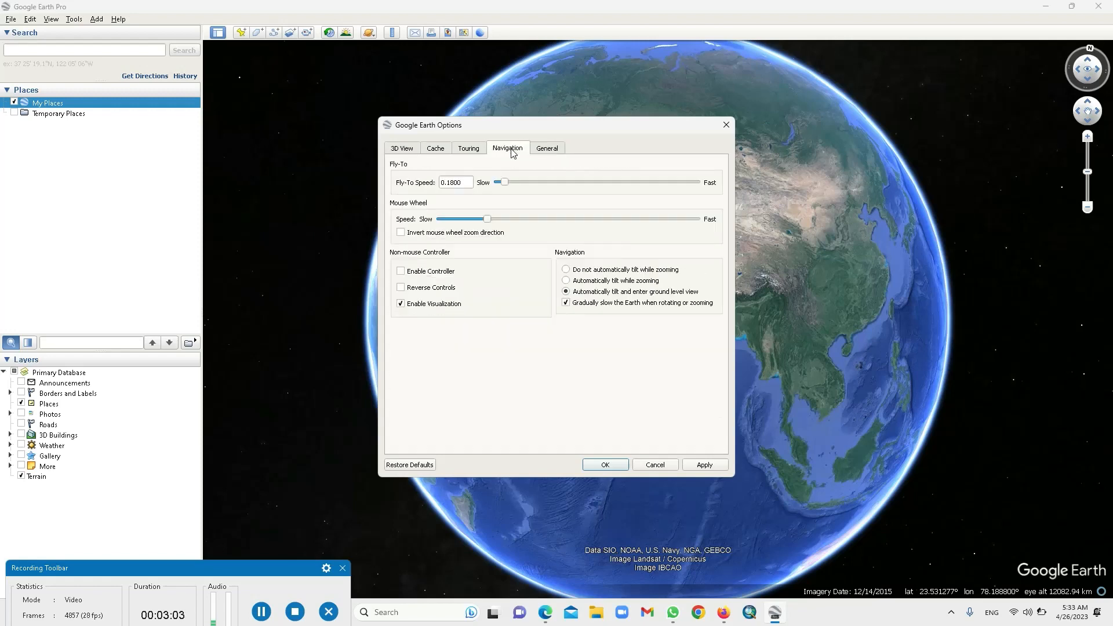
click(468, 151)
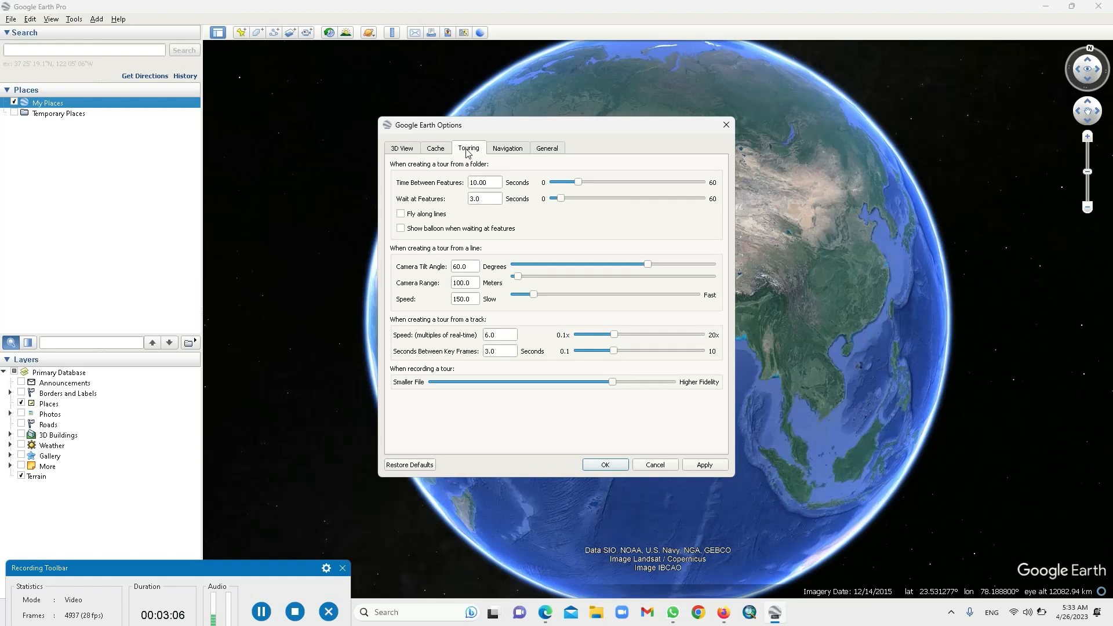
click(442, 152)
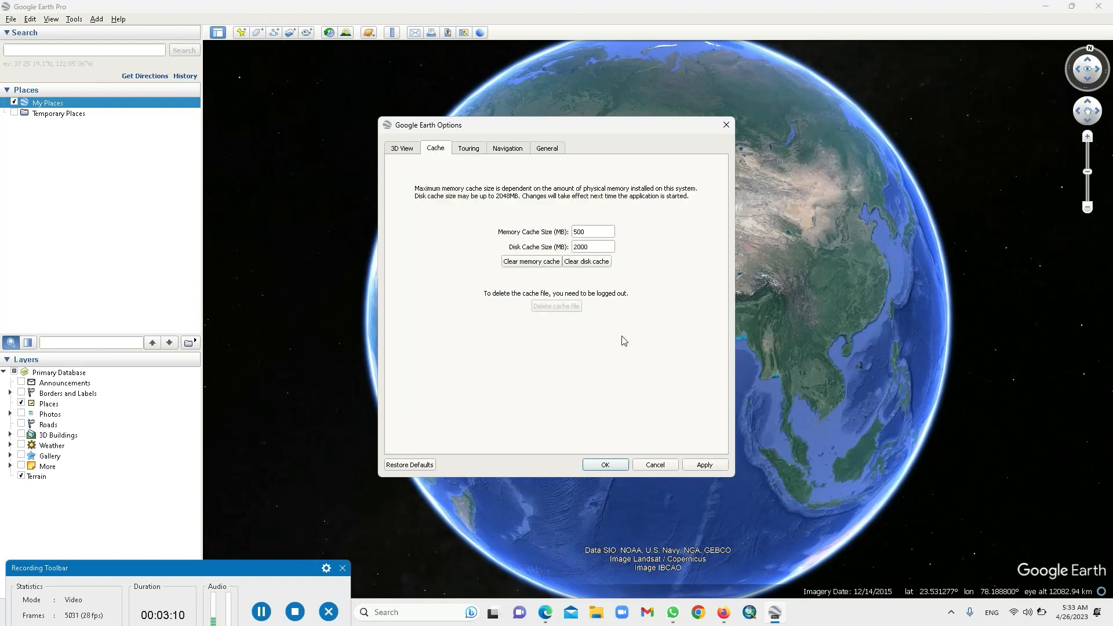
click(400, 149)
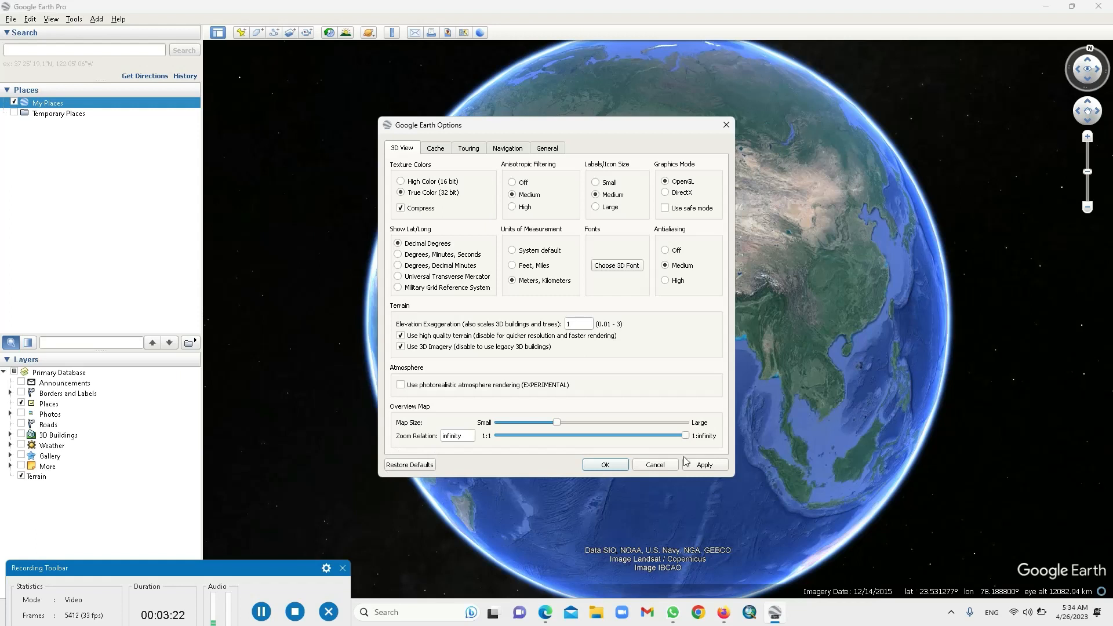
click(606, 465)
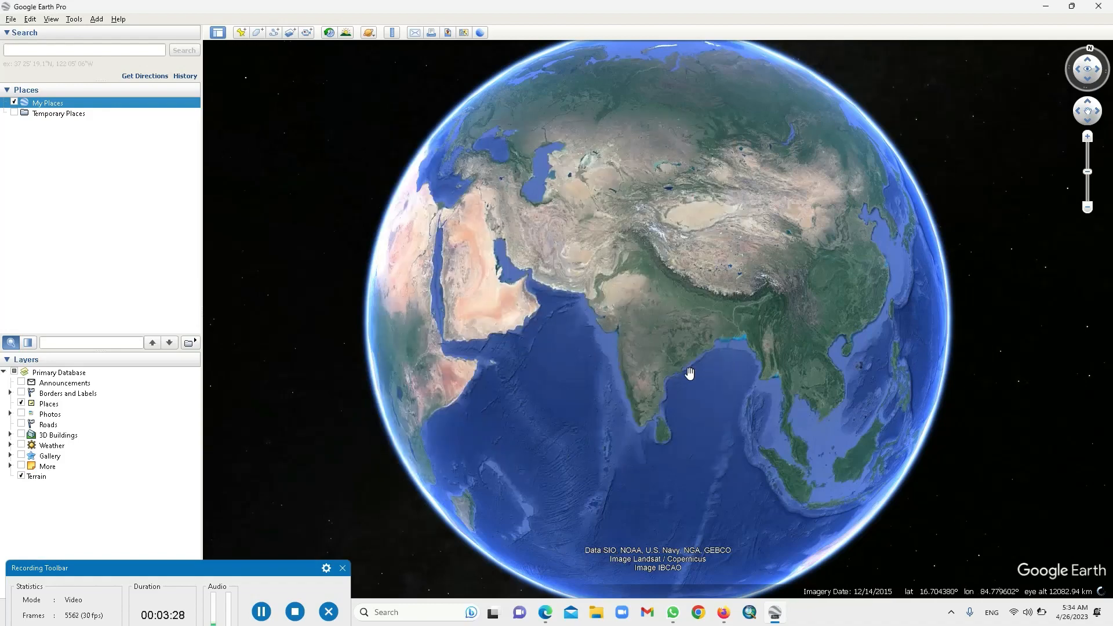
Search for "bidar" to fly to the city and dismiss the low-battery notice
scroll(666, 371, up, 2)
scroll(654, 365, up, 2)
scroll(654, 396, up, 3)
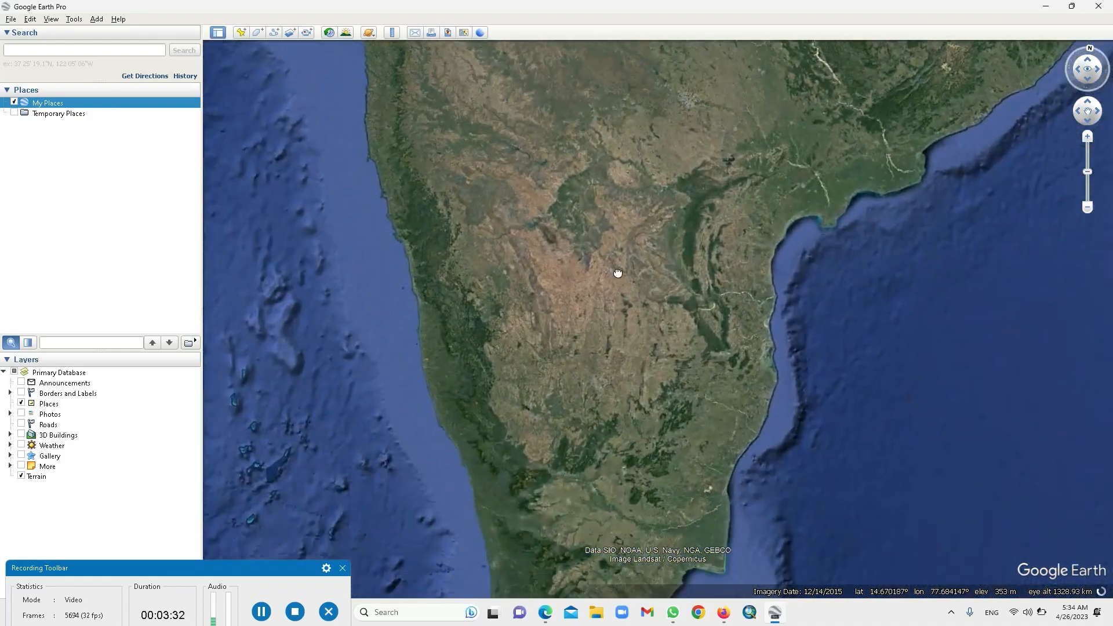
scroll(622, 308, up, 3)
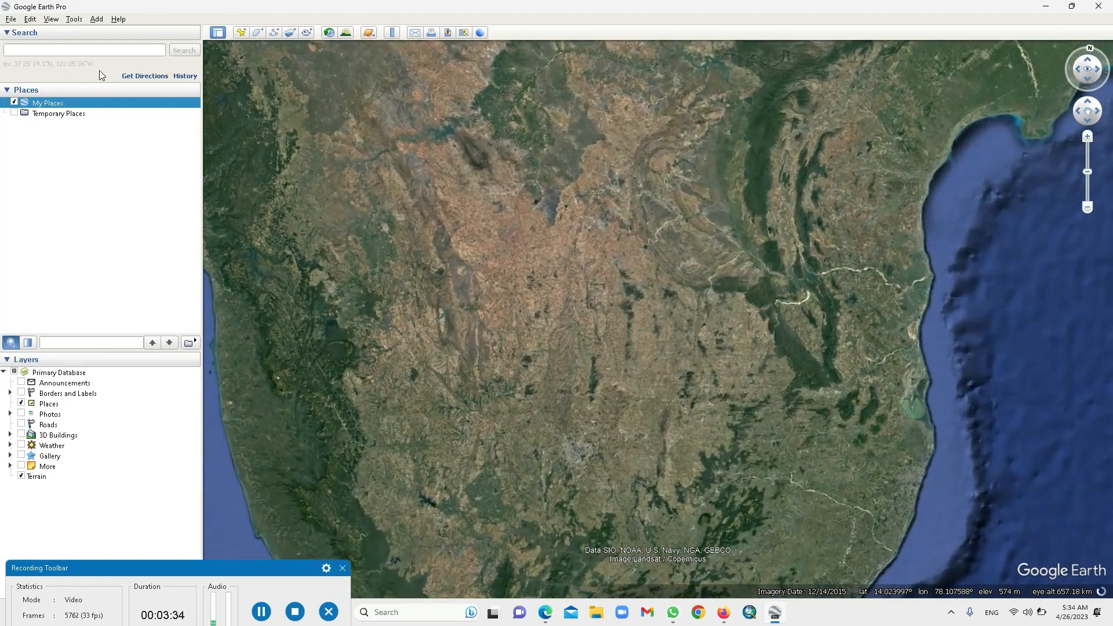
click(102, 51)
text(b)
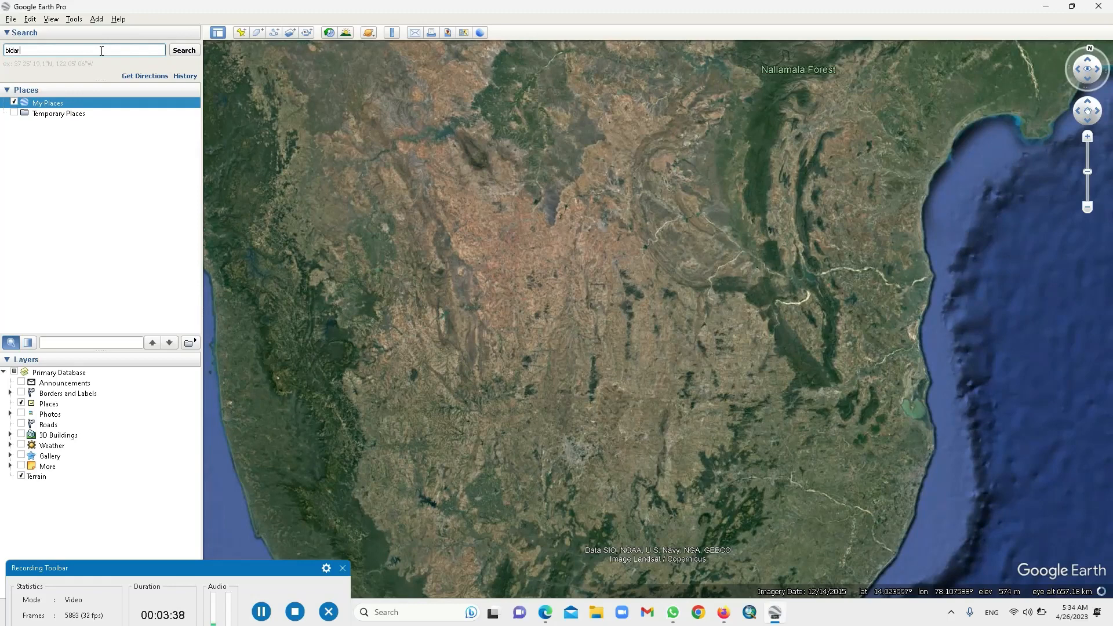
text(idar)
click(184, 51)
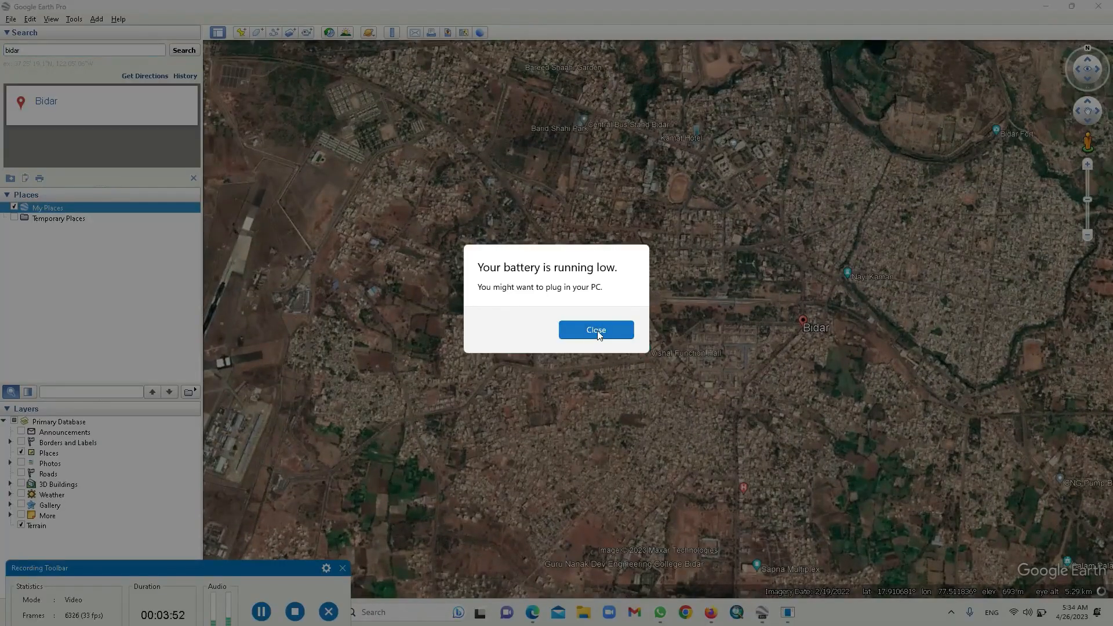
click(596, 329)
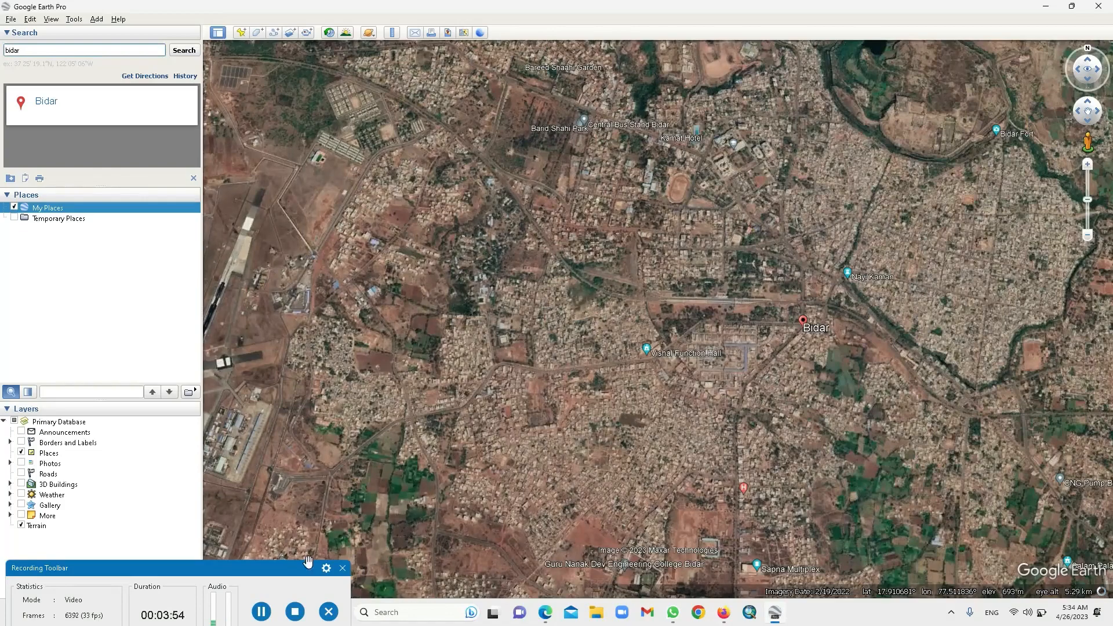
click(261, 611)
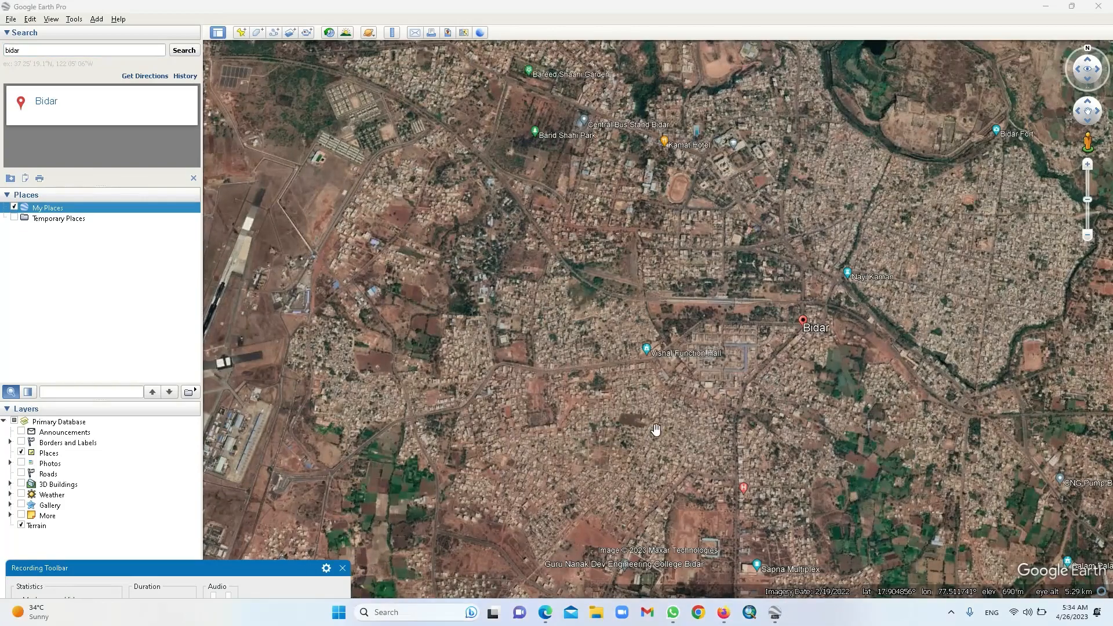
Move in on the dense old town east of the Bidar marker, close to the Chowbara junction
drag(910, 295, 740, 316)
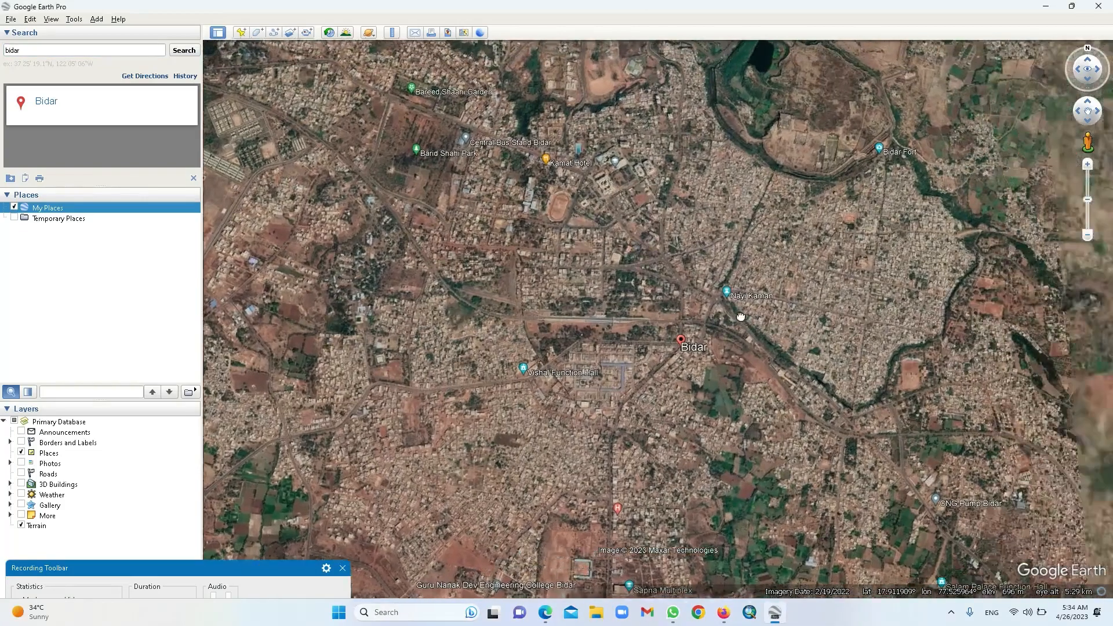
scroll(676, 316, up, 3)
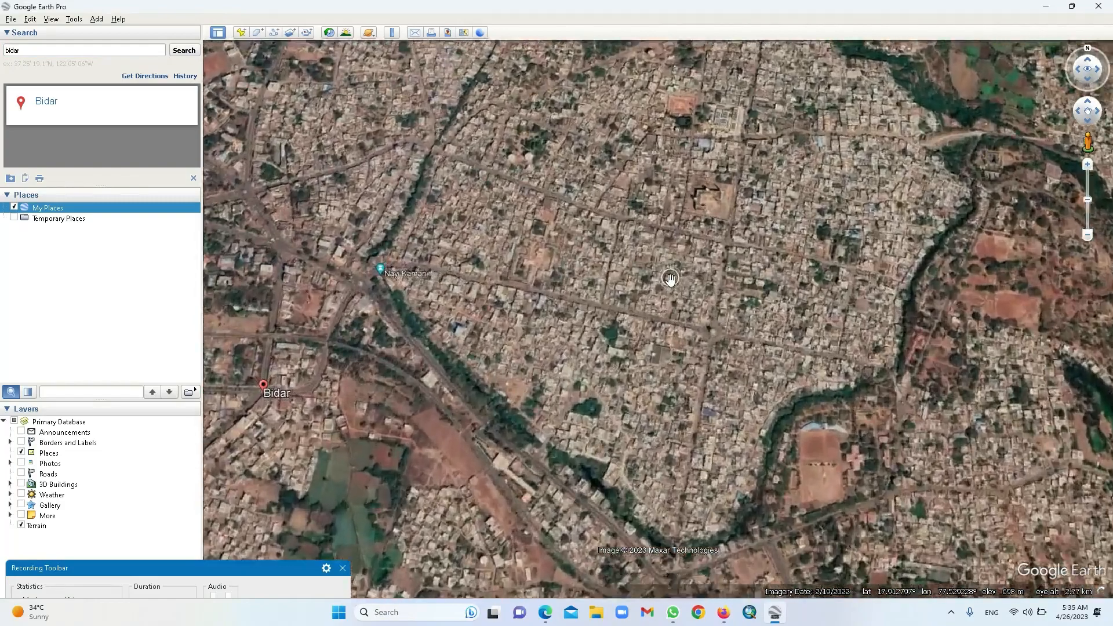
scroll(670, 279, up, 3)
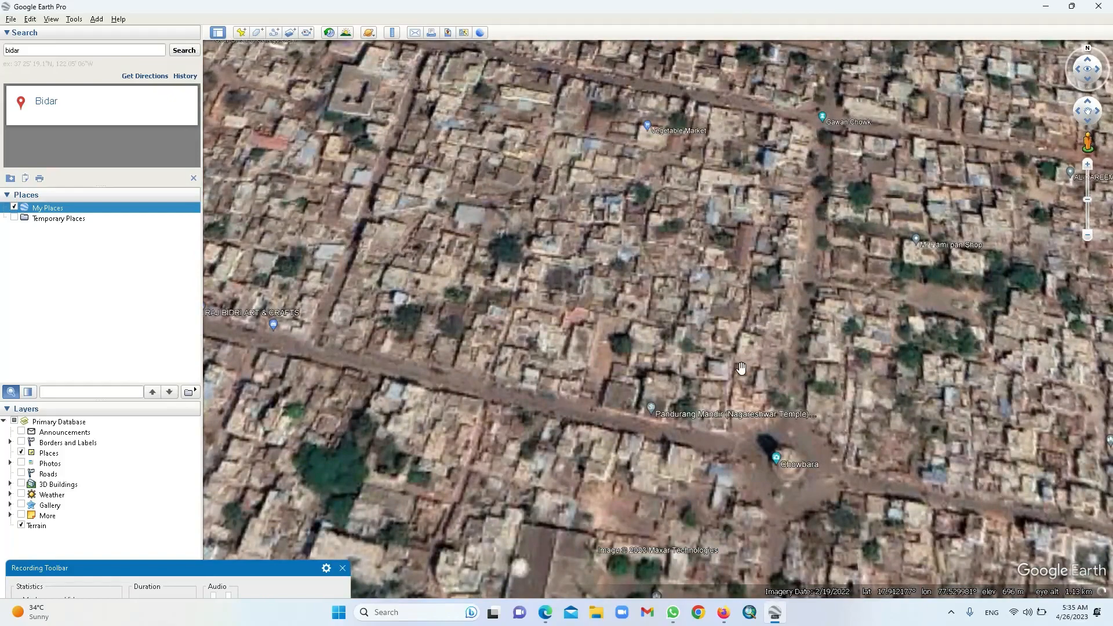
scroll(741, 369, up, 2)
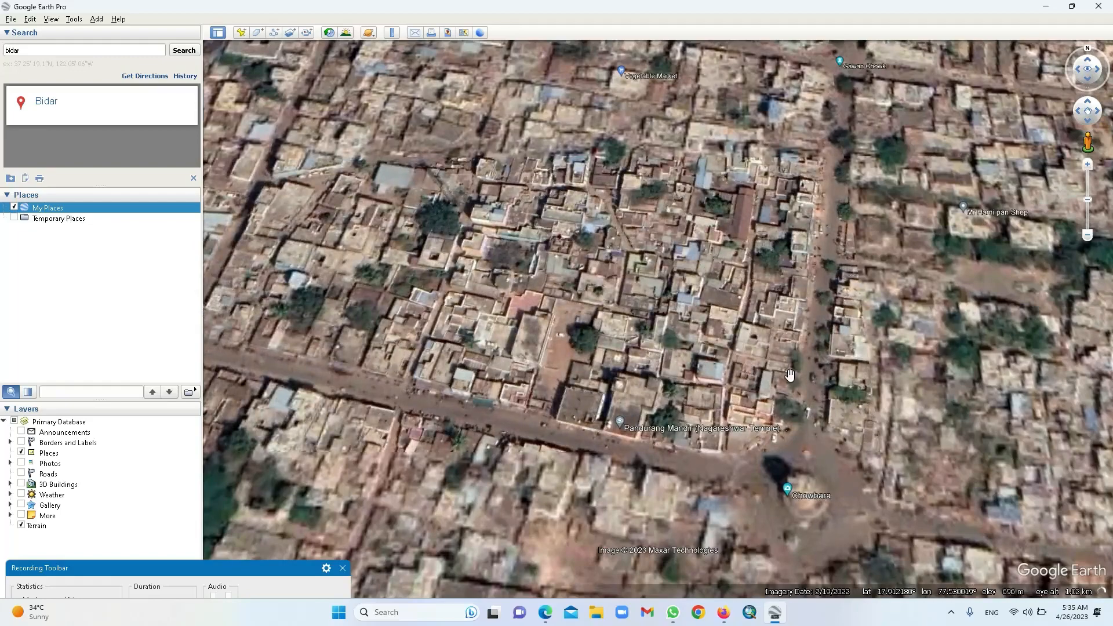
Clear the Bidar search result and add a folder named "Bidar" under My Places
scroll(765, 394, up, 1)
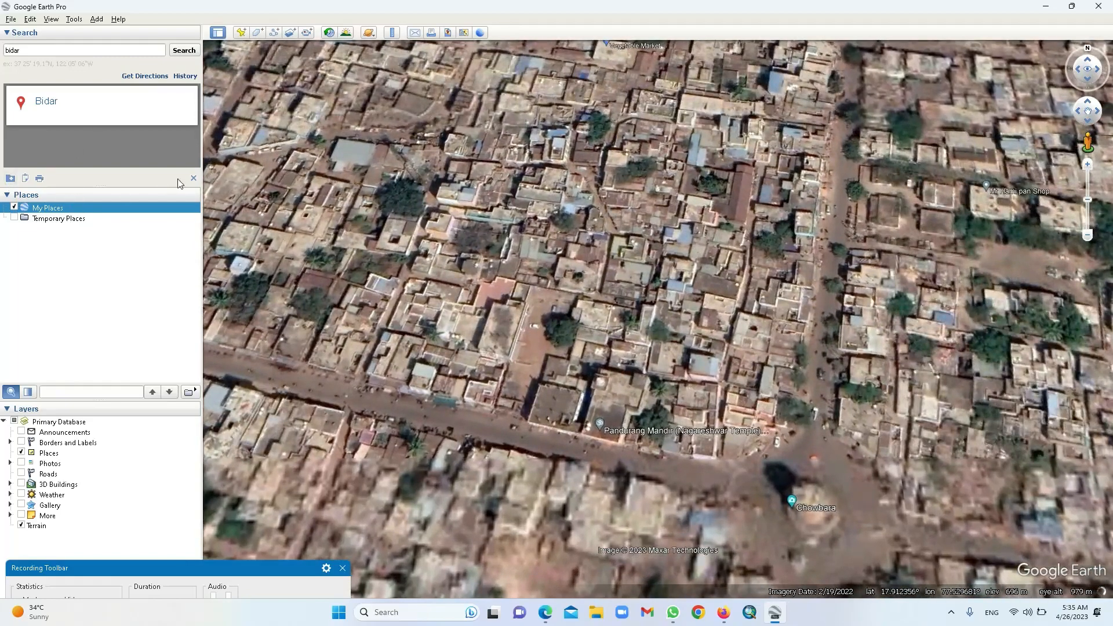
click(193, 178)
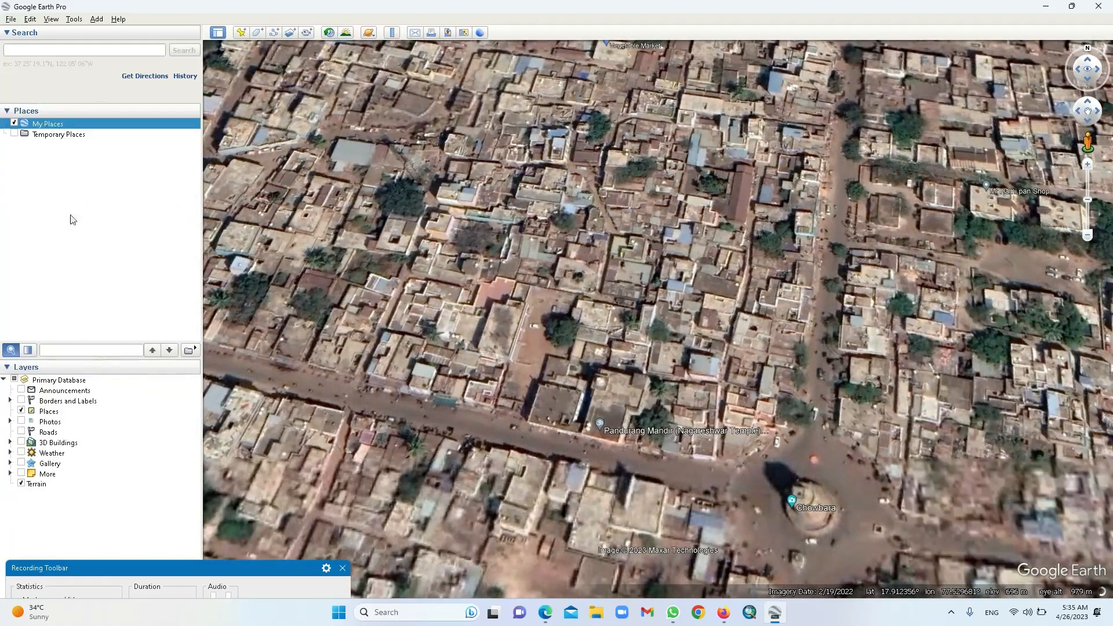
right_click(61, 125)
mouse_move(106, 133)
click(171, 132)
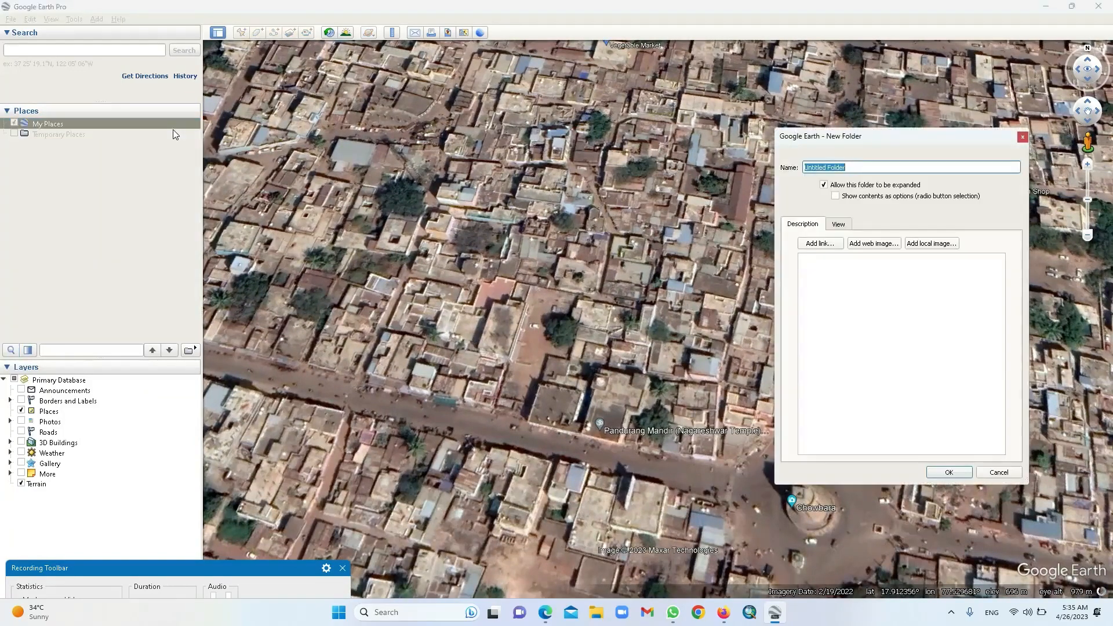
text(Bidar)
click(947, 473)
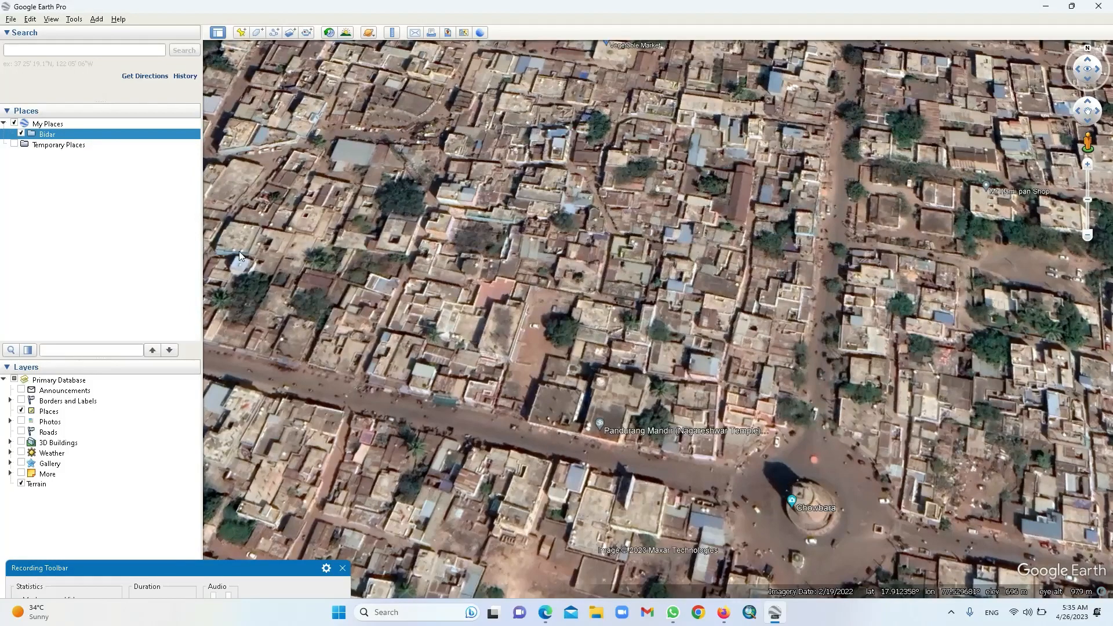
Add a subfolder named "Building Foot Prints" inside the Bidar folder
scroll(607, 416, up, 2)
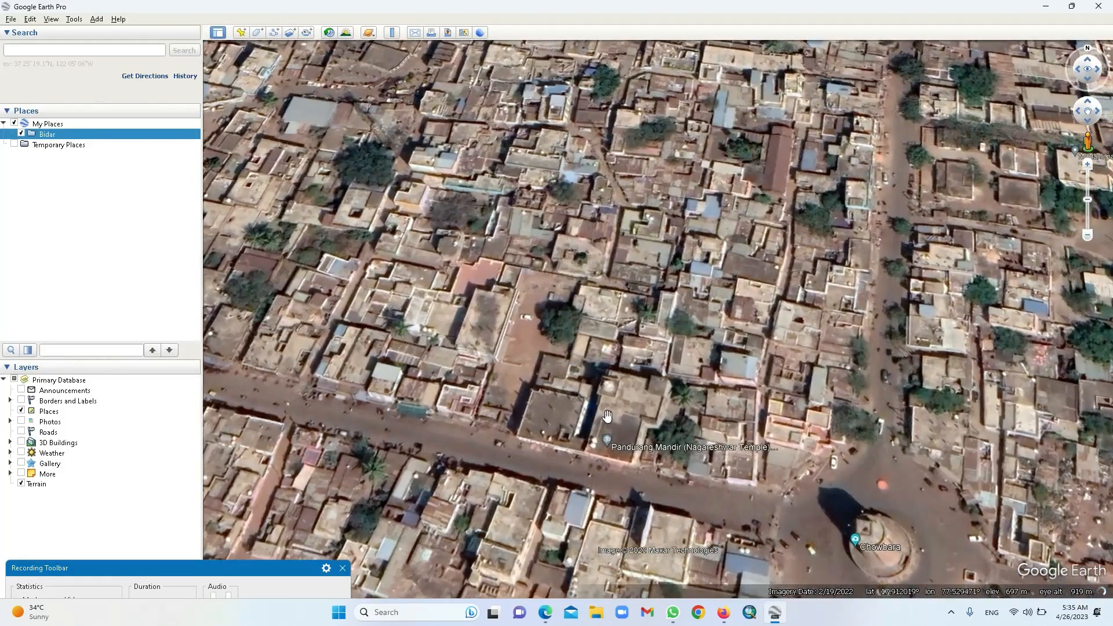
scroll(607, 416, up, 1)
drag(606, 413, 675, 330)
scroll(551, 285, up, 2)
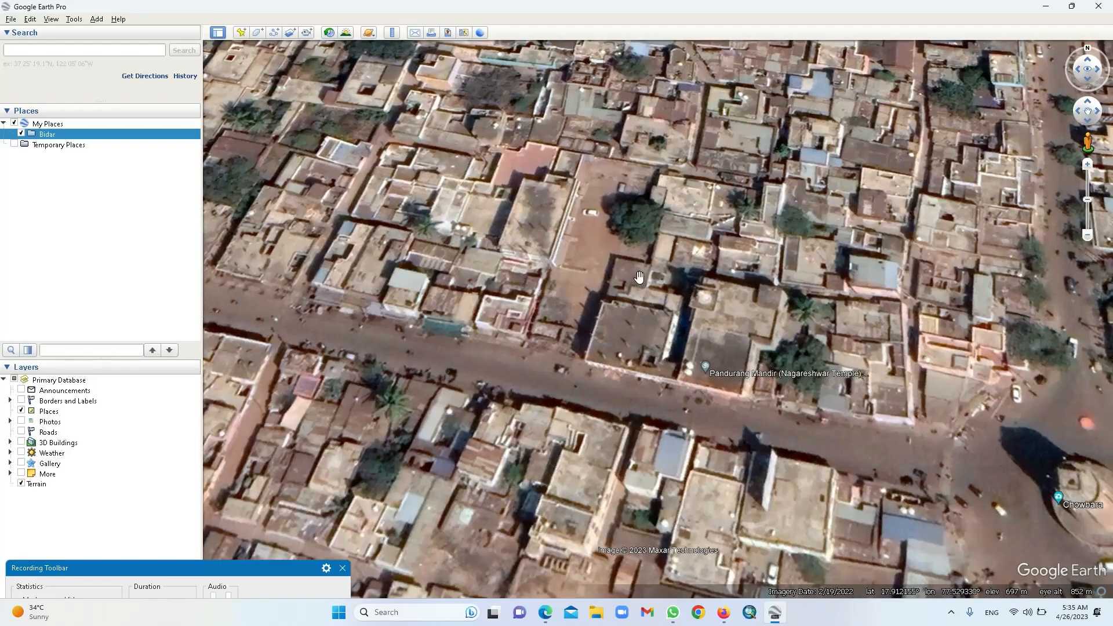
right_click(58, 139)
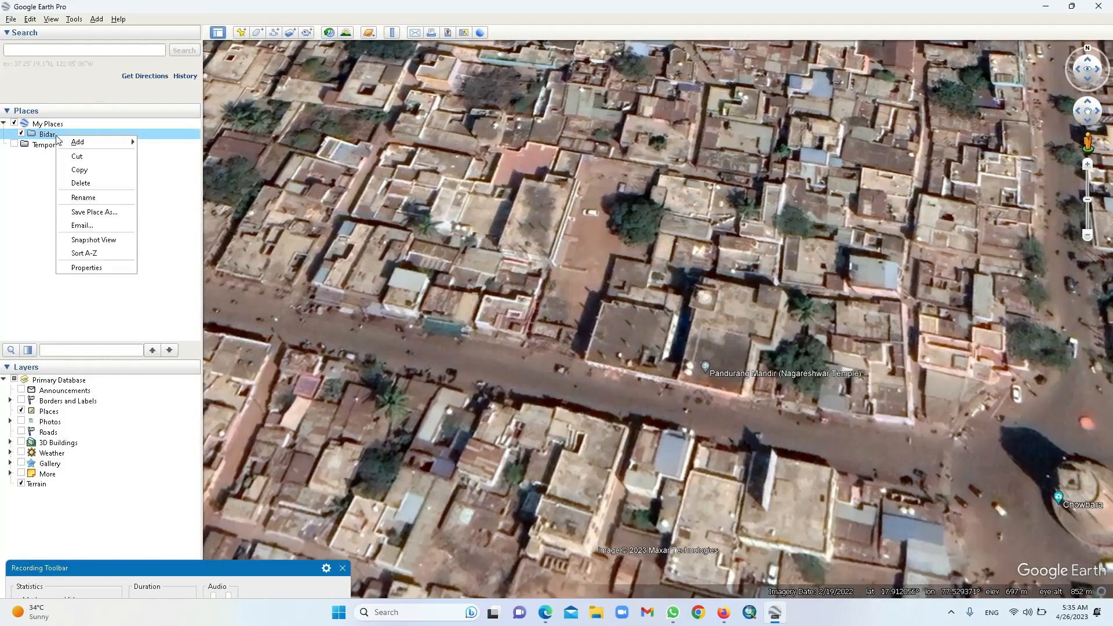
mouse_move(74, 141)
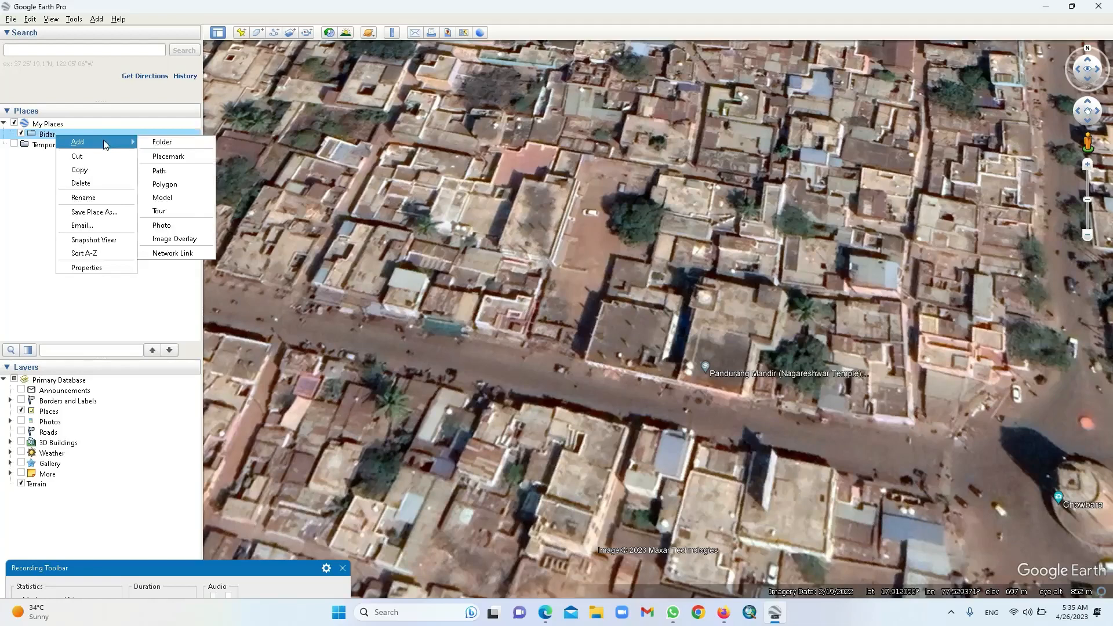
click(202, 143)
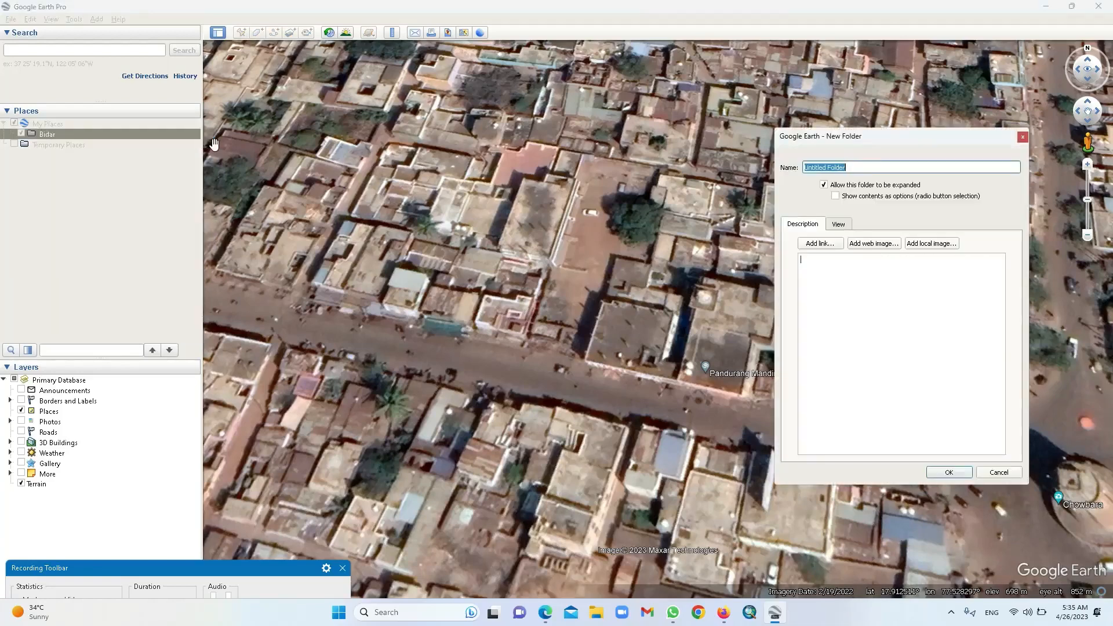
text(Po)
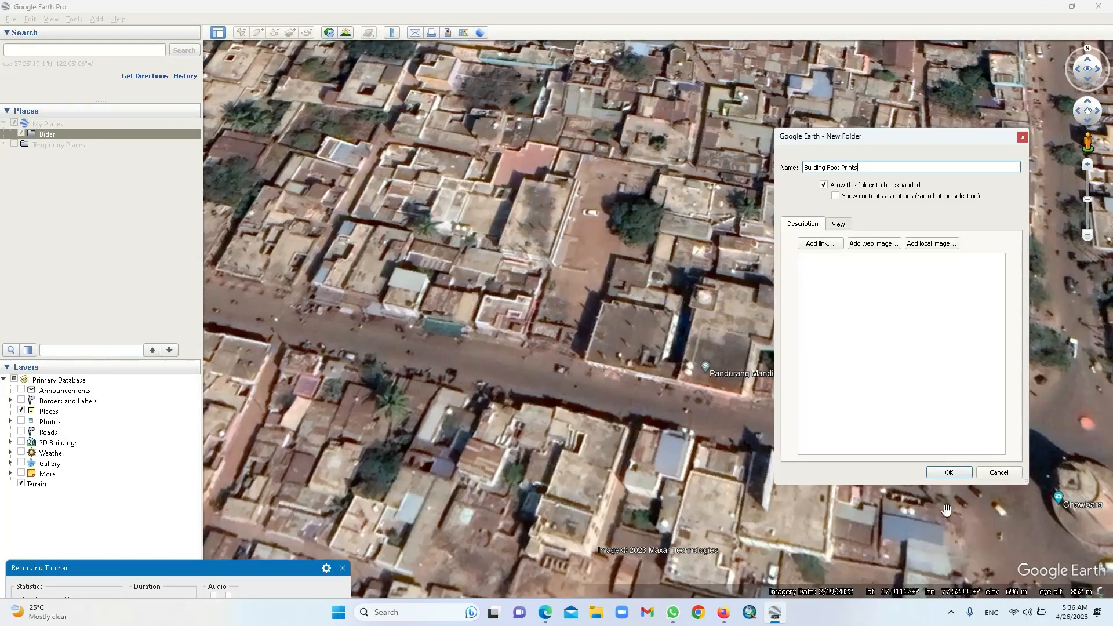
click(957, 469)
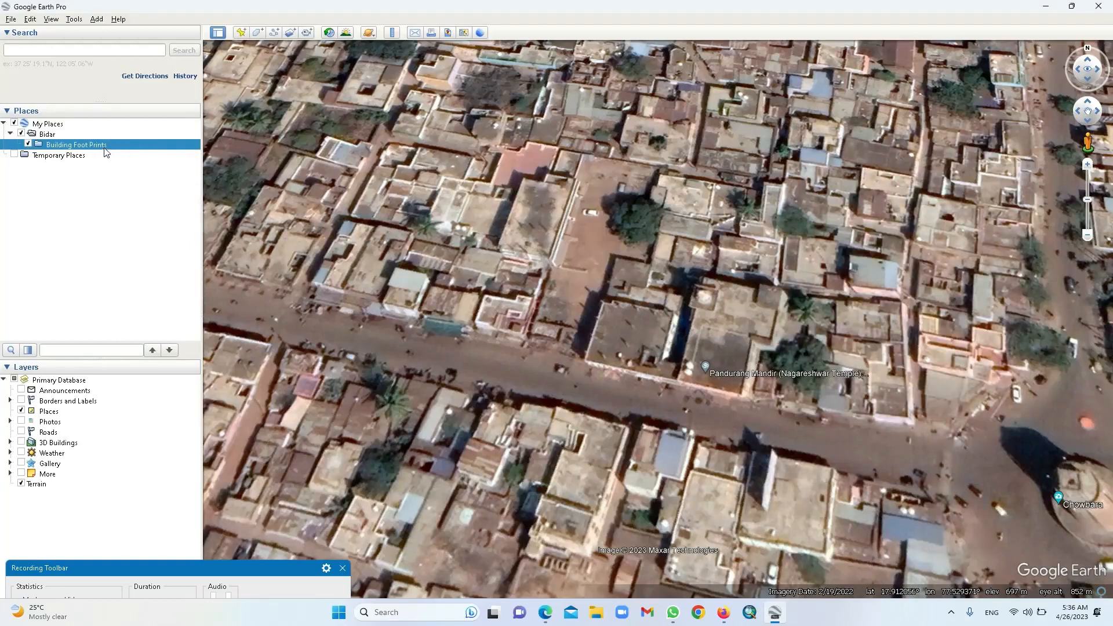
Trace a new polygon in the Building Foot Prints folder around the roadside building just west of Pandurang Mandir, including its small southeast projection
click(258, 37)
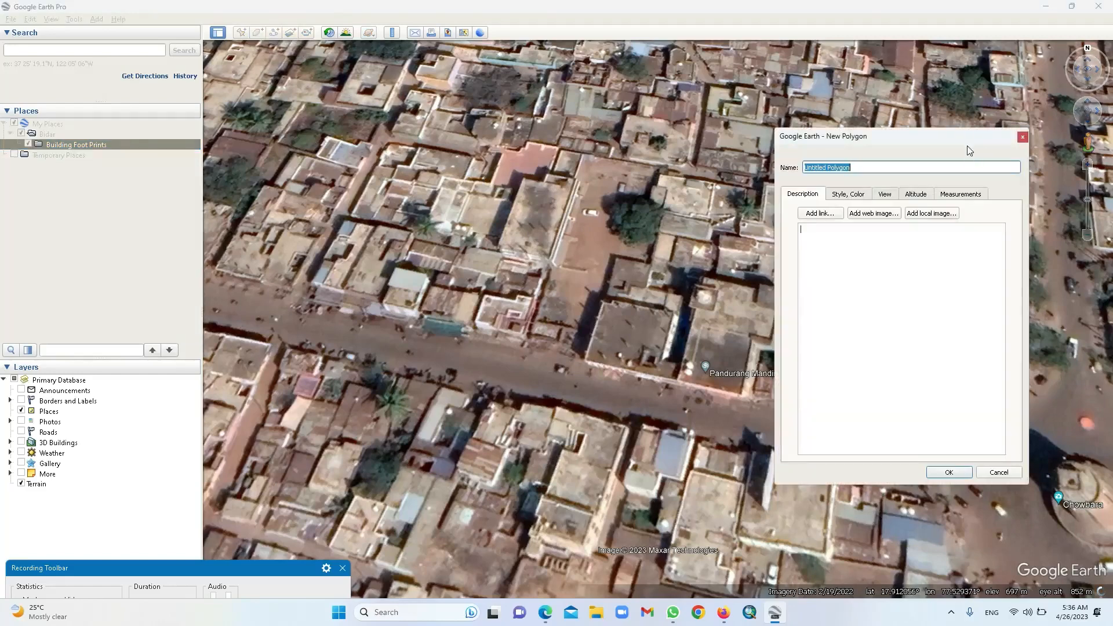
drag(967, 145, 450, 117)
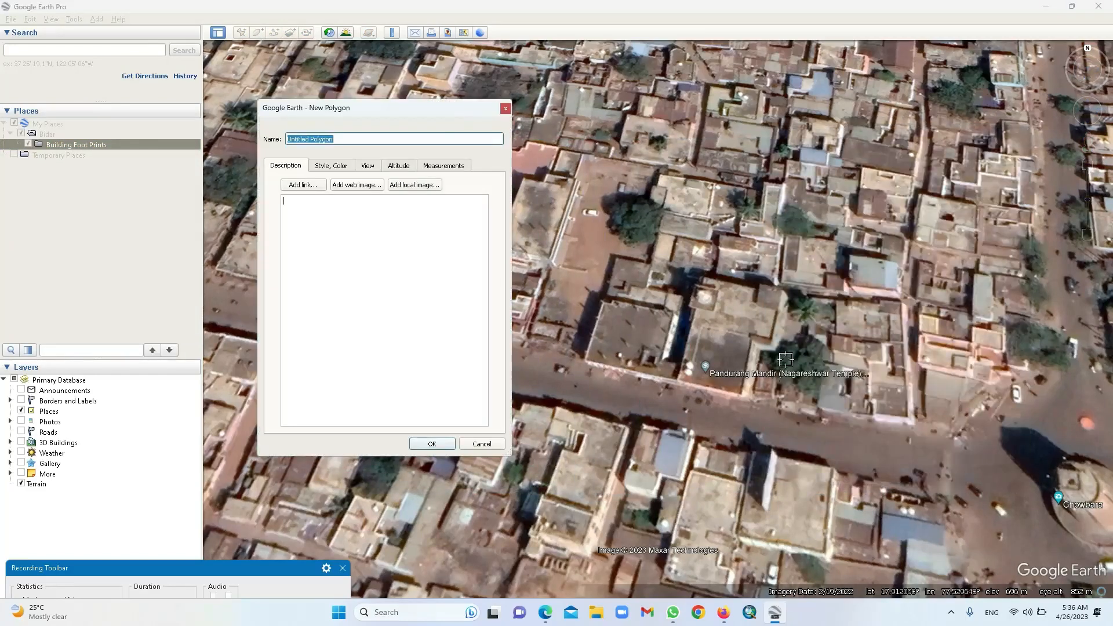
click(585, 358)
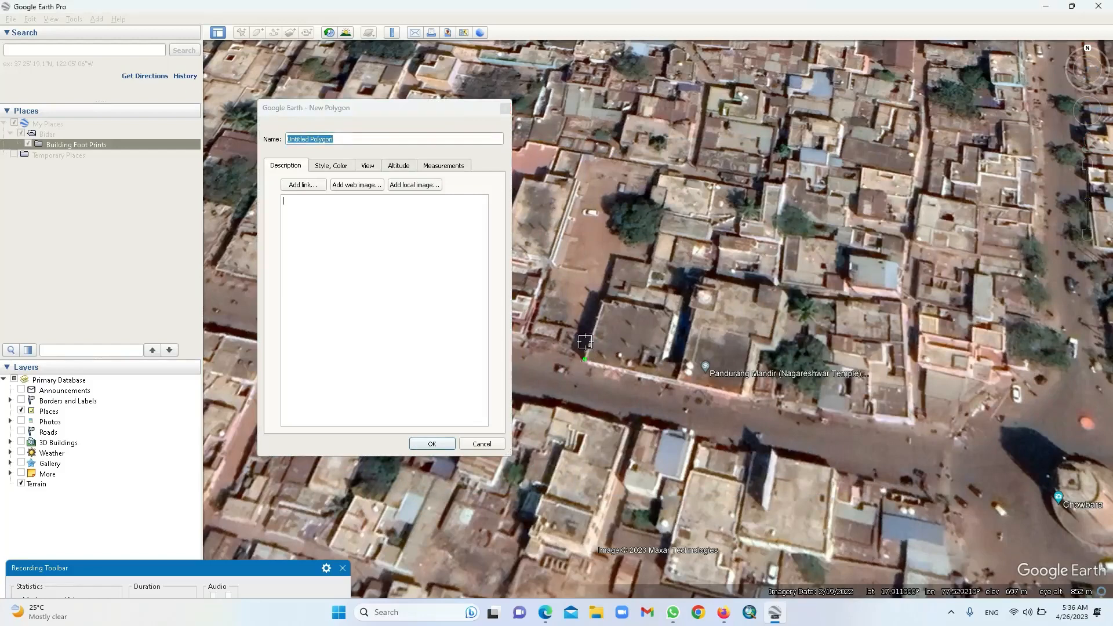
click(602, 301)
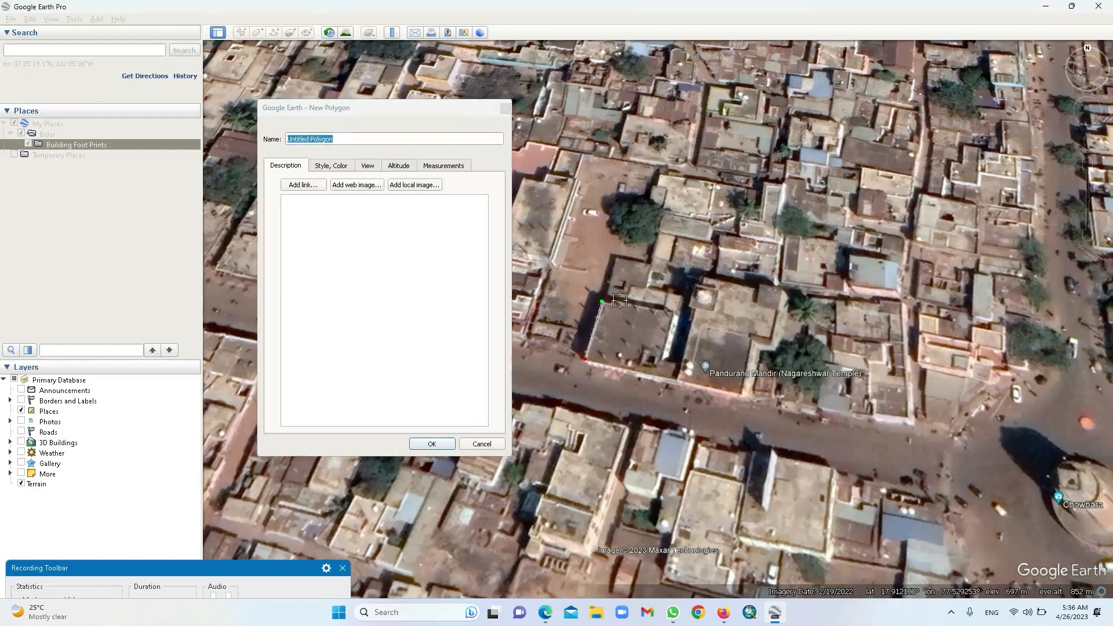
click(672, 313)
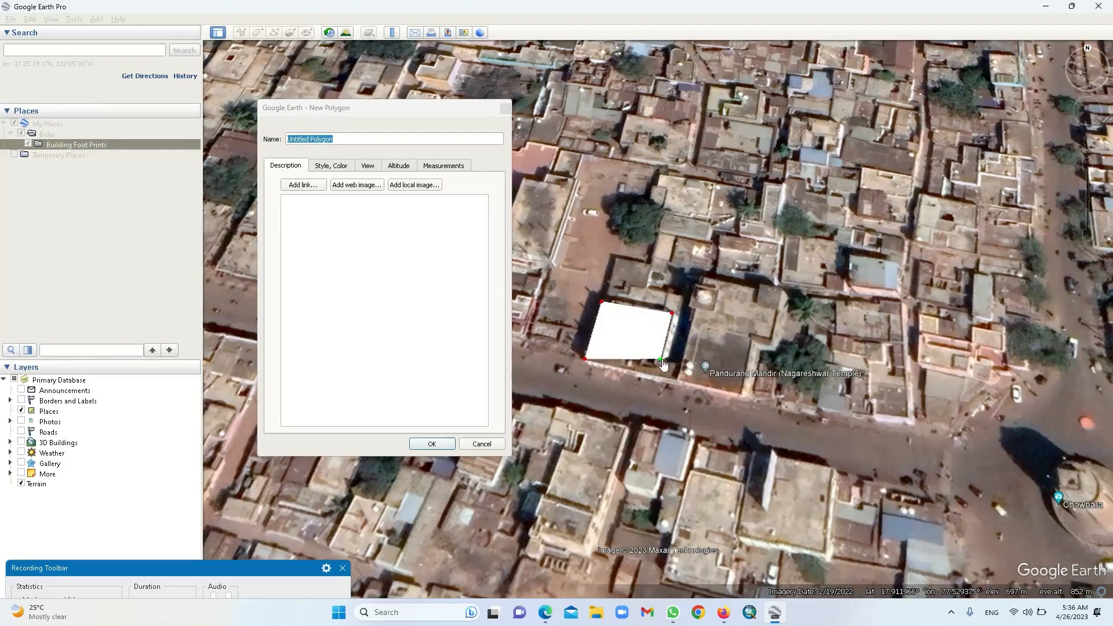
click(660, 360)
click(675, 365)
click(672, 381)
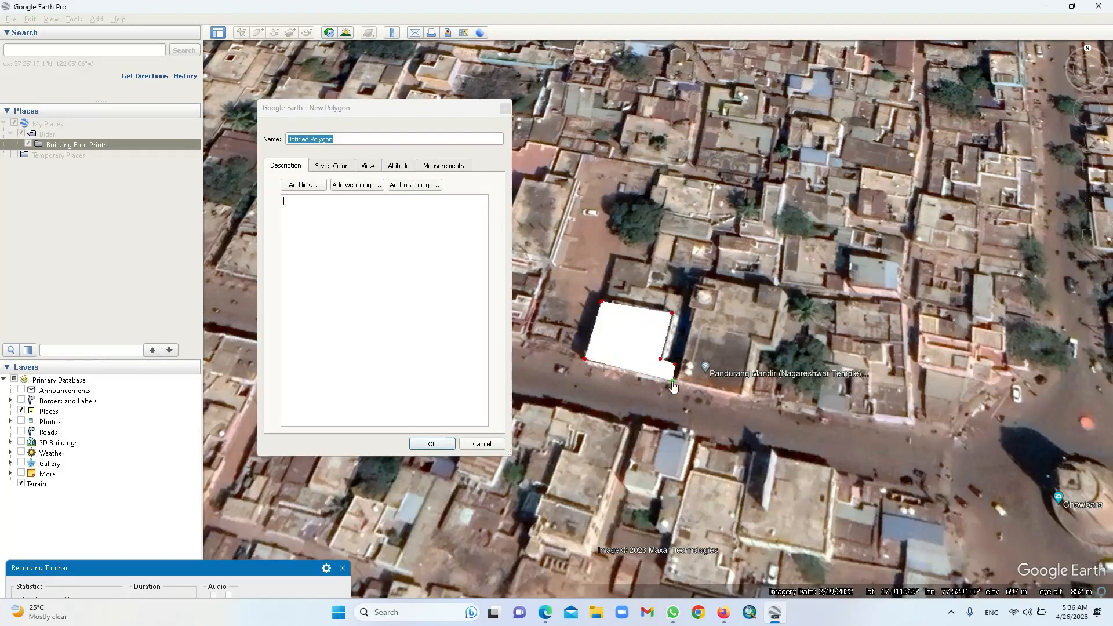
Fine-tune the southwest, northeast and northwest corners of the building outline and save the polygon as "H1"
click(587, 359)
click(673, 316)
click(602, 301)
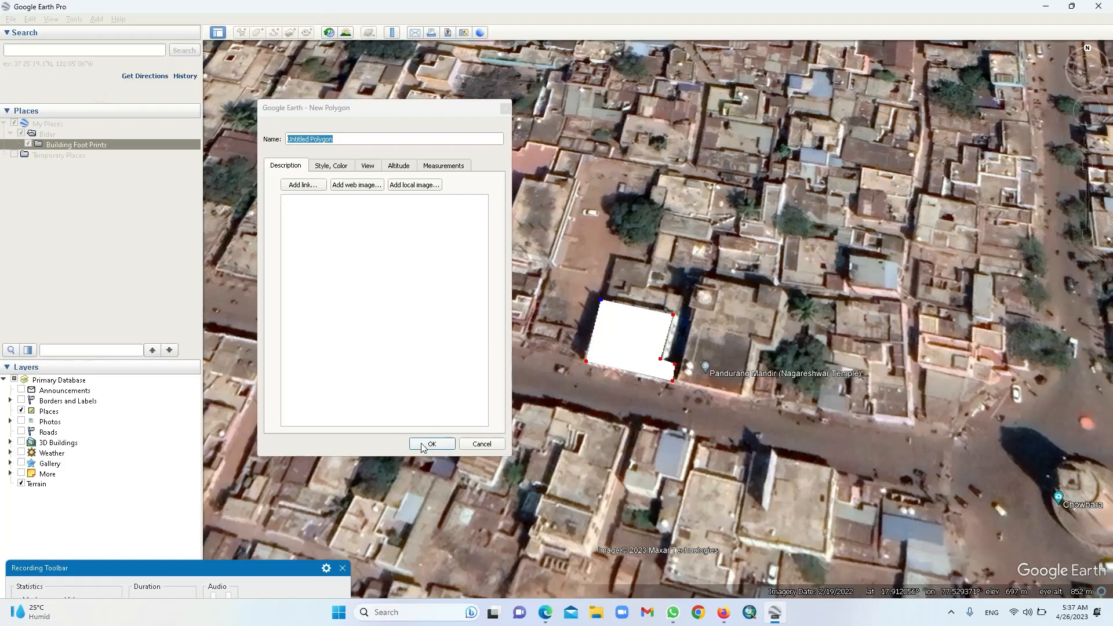
drag(348, 142, 242, 141)
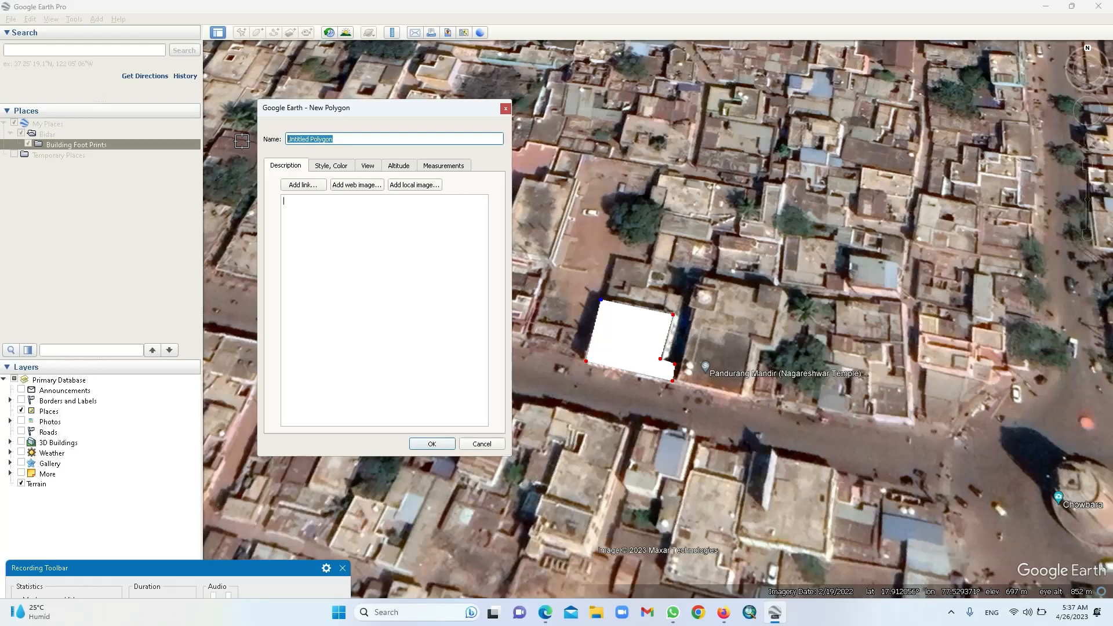
text(H1)
click(446, 441)
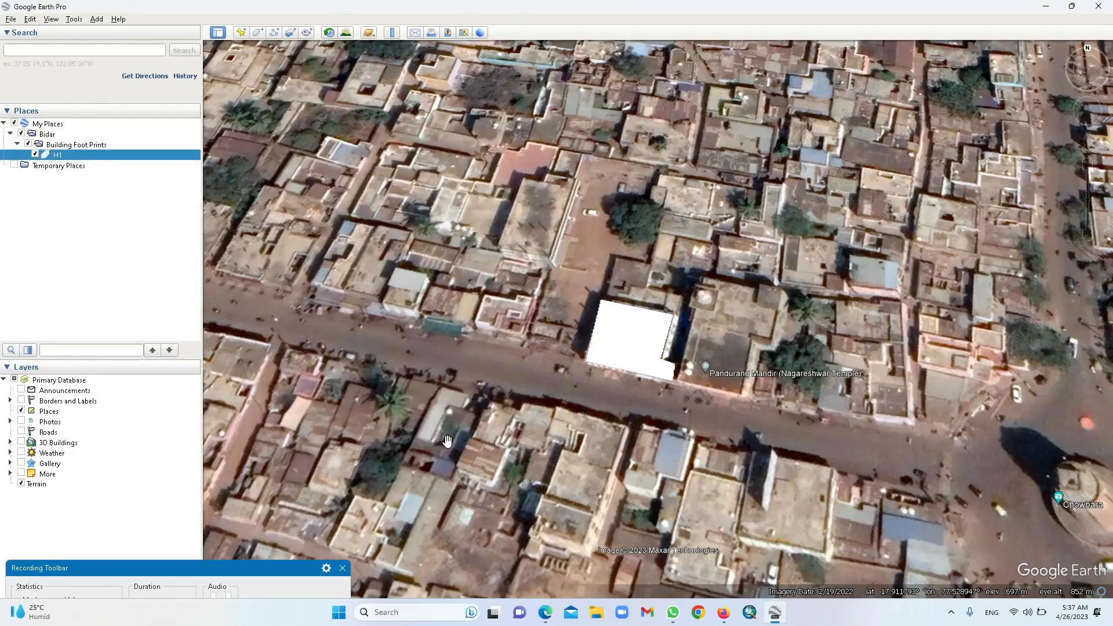
Trace a second polygon around the L-shaped Pandurang Mandir building just east of H1
click(258, 32)
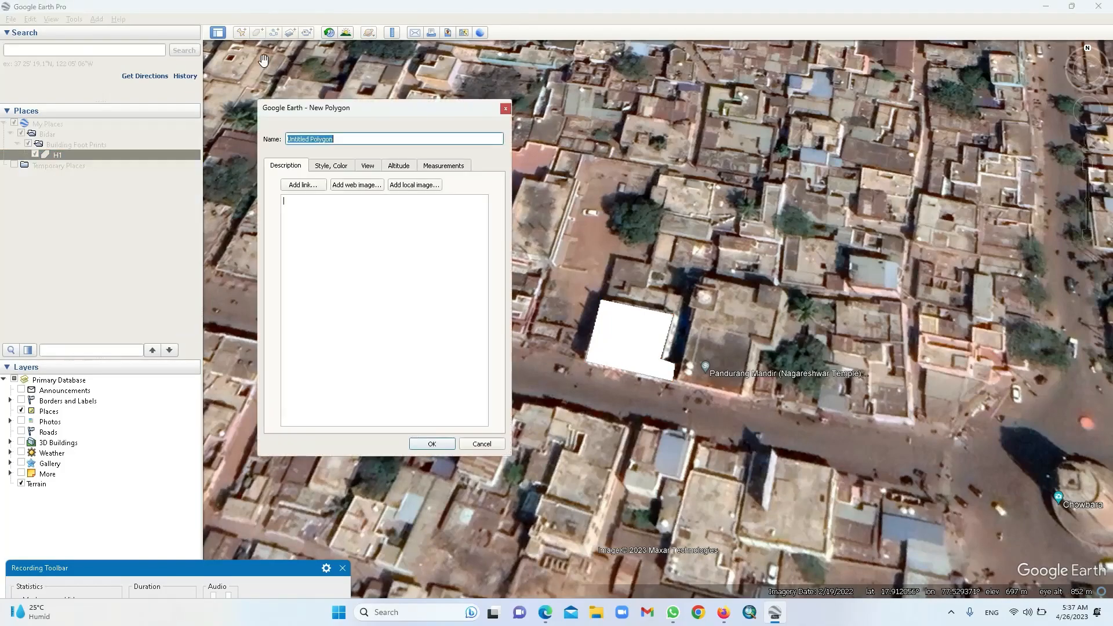
click(678, 380)
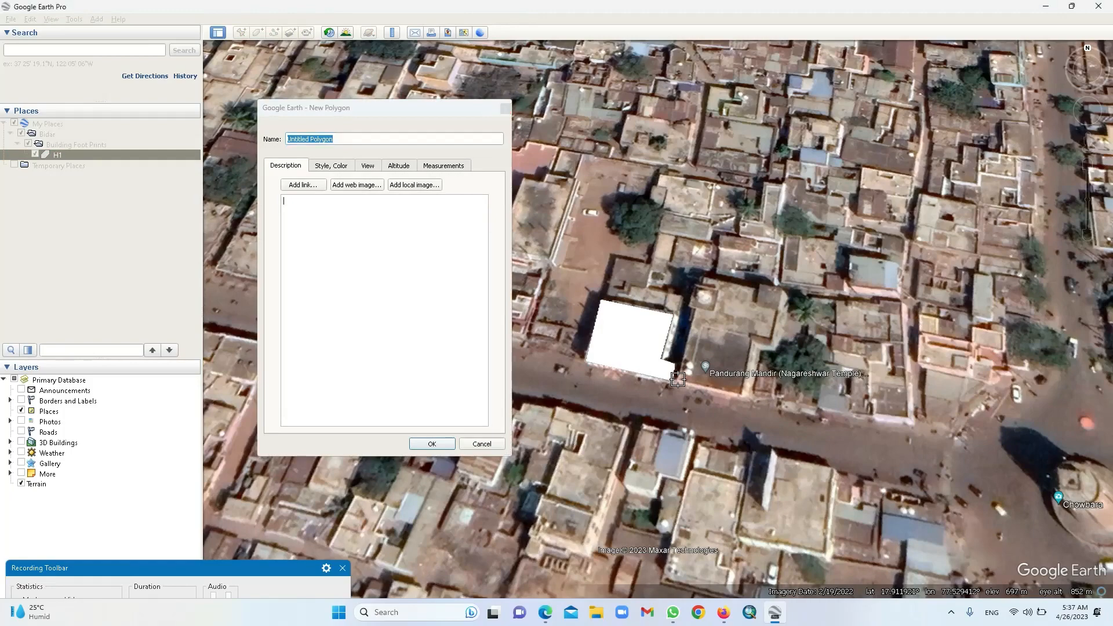
click(705, 278)
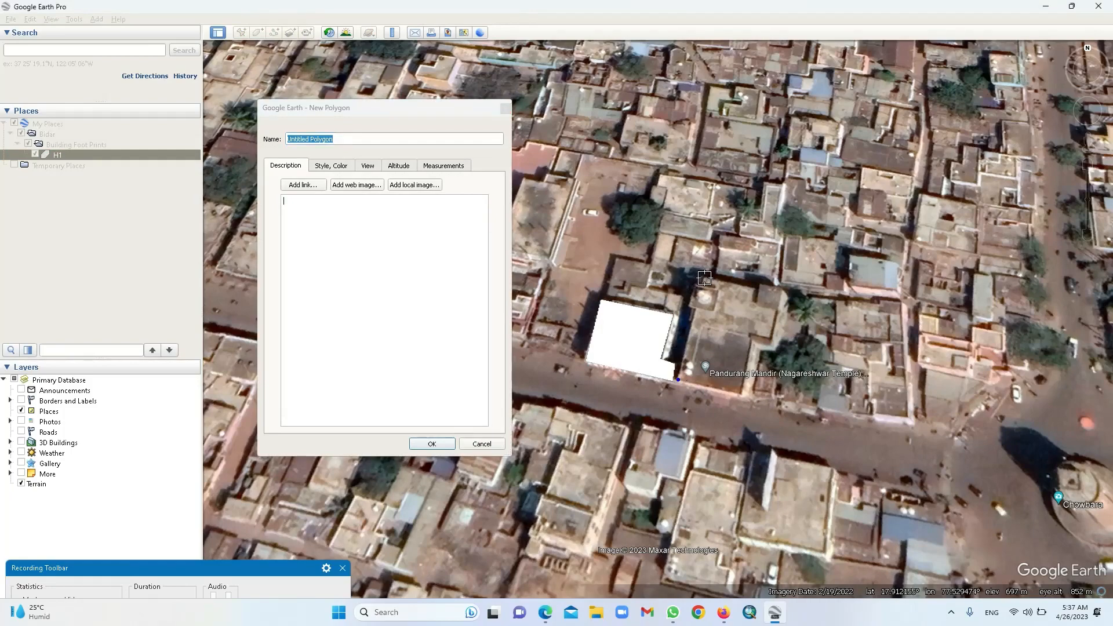
click(779, 292)
click(771, 344)
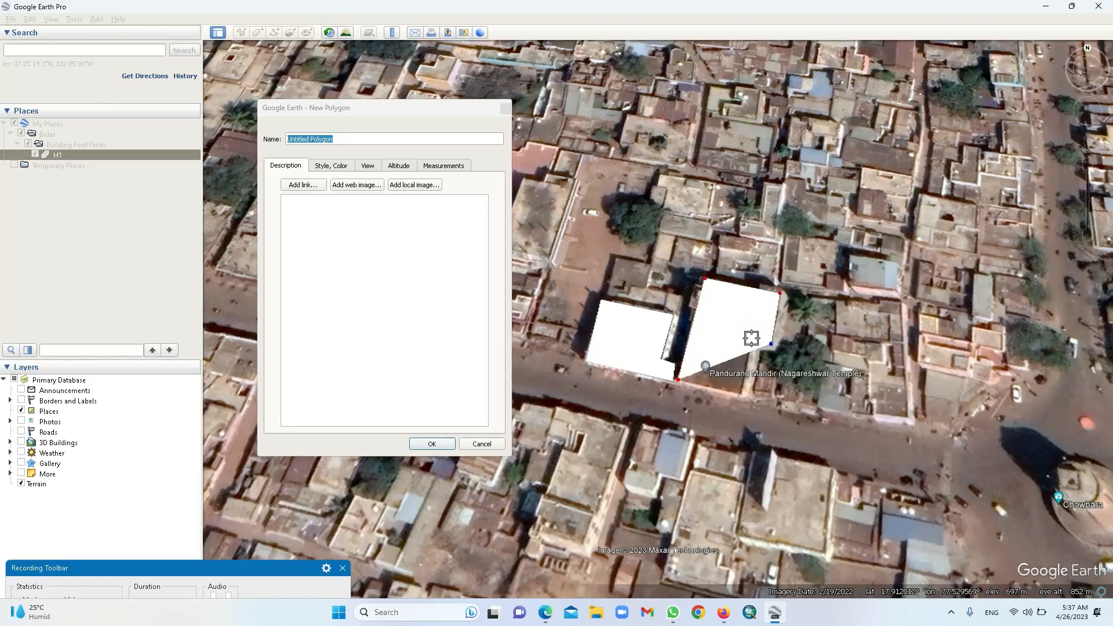
click(751, 338)
click(744, 394)
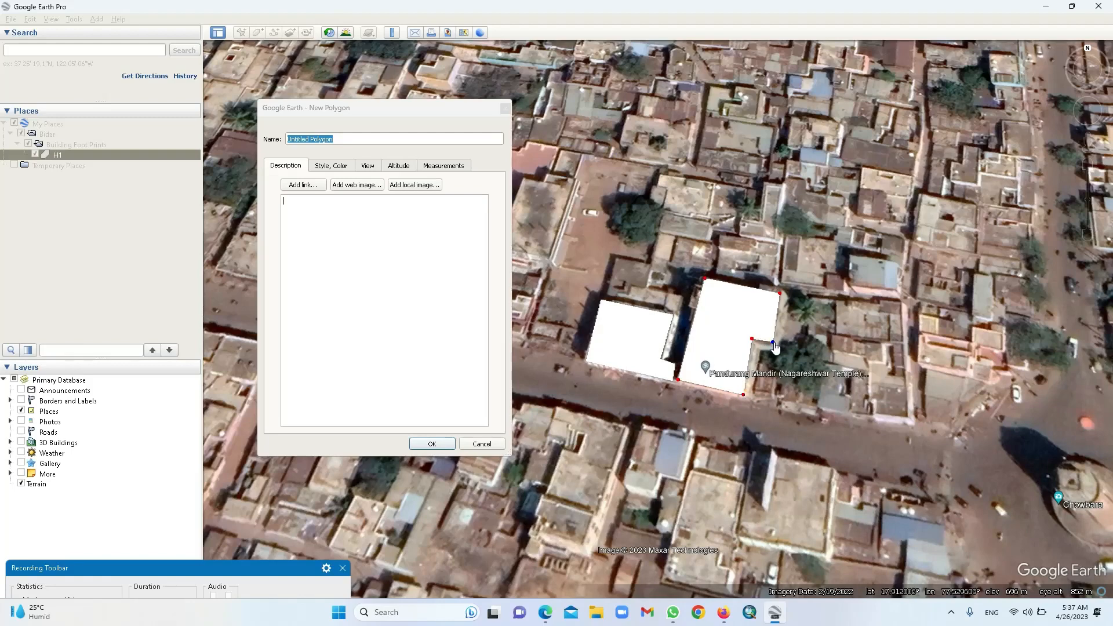
Adjust the notch corners and the northeast corner of the second outline to the roof edges and save the polygon
drag(774, 344, 774, 347)
drag(752, 339, 772, 349)
drag(780, 293, 782, 293)
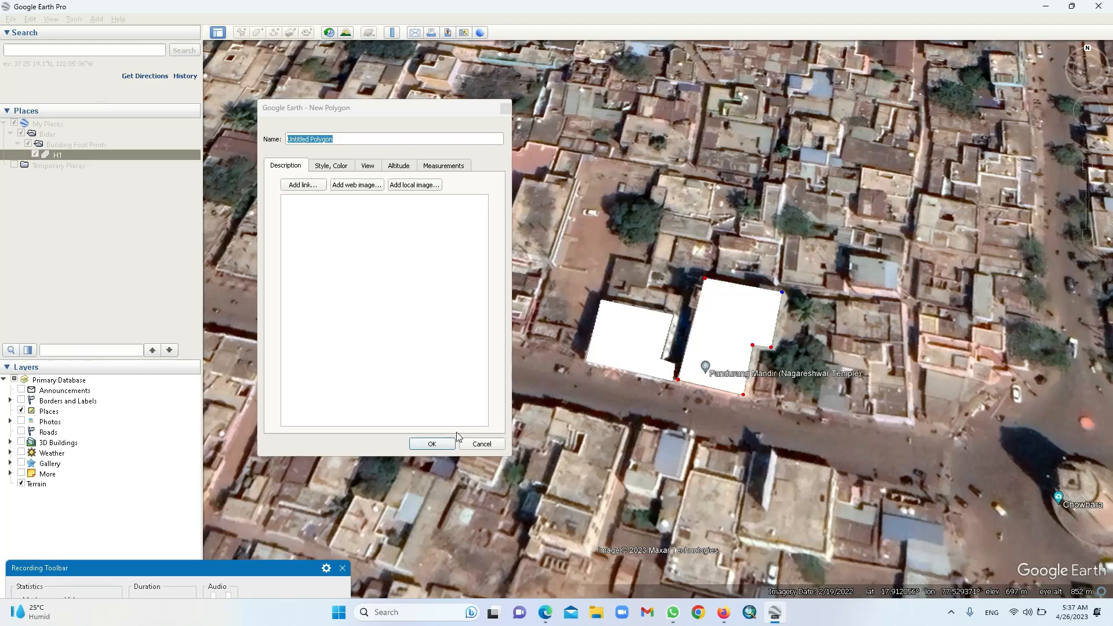
click(439, 444)
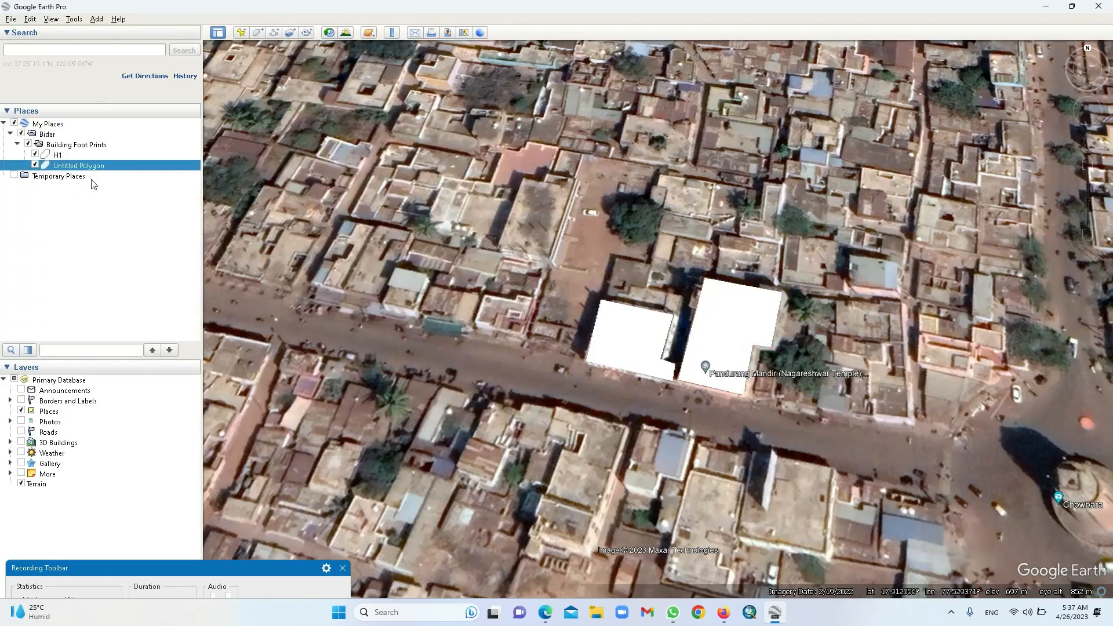
Rename the untitled polygon in the Building Foot Prints folder to "H2"
click(105, 150)
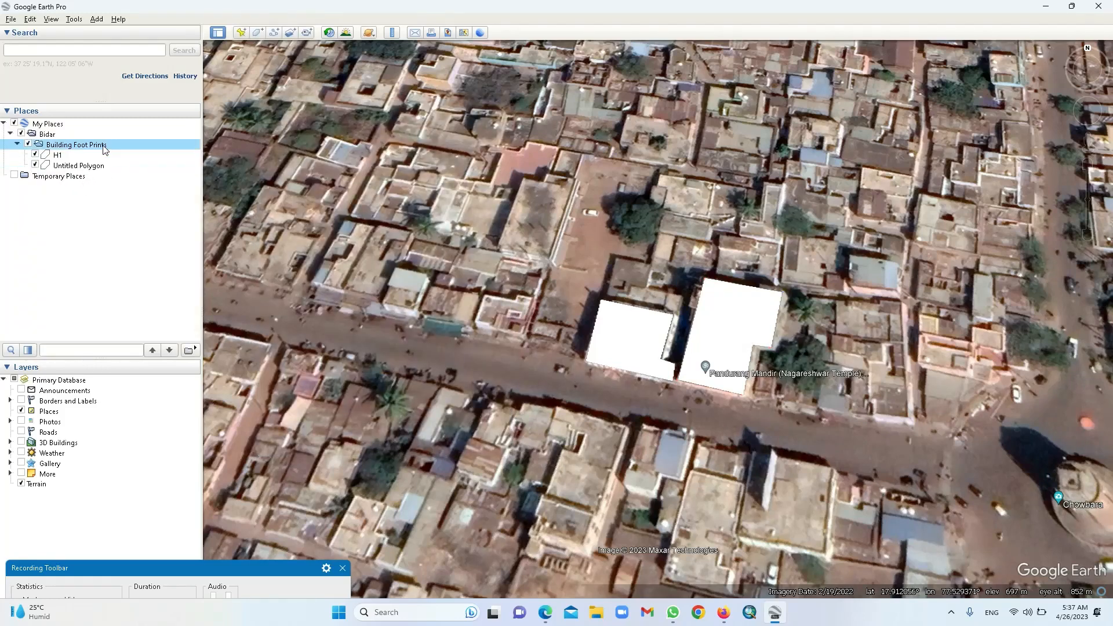
right_click(73, 167)
click(105, 288)
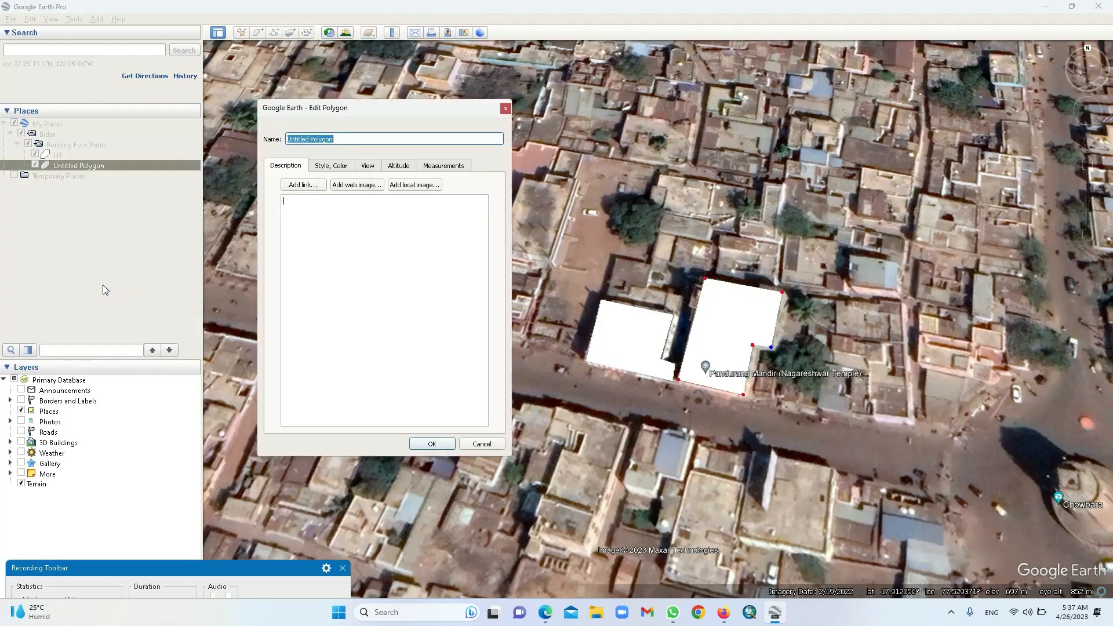
text(H)
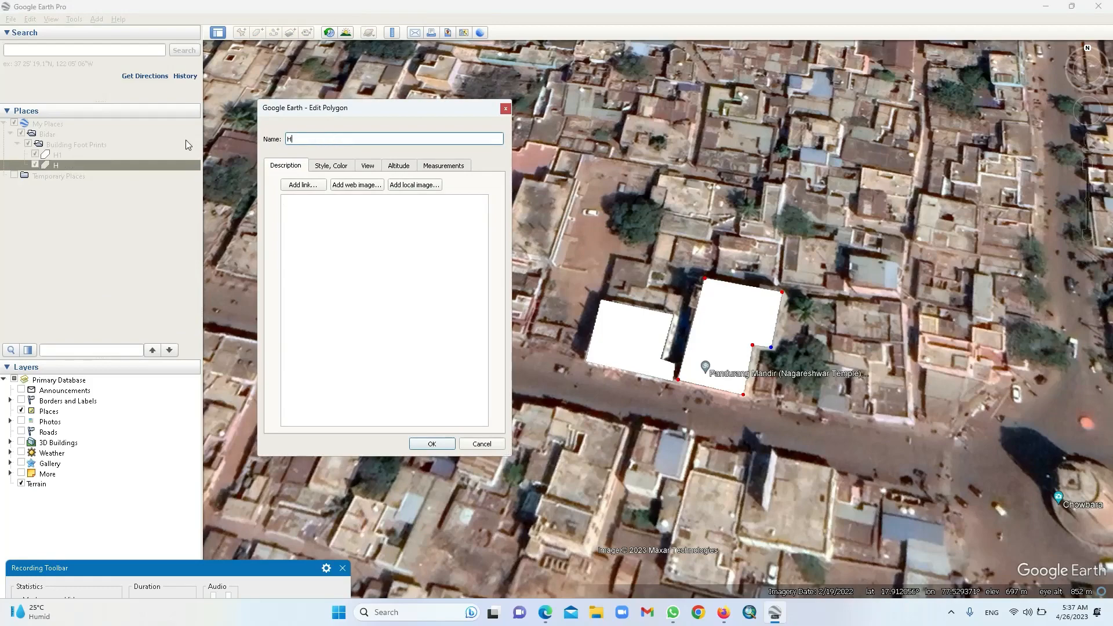
text(2)
click(431, 443)
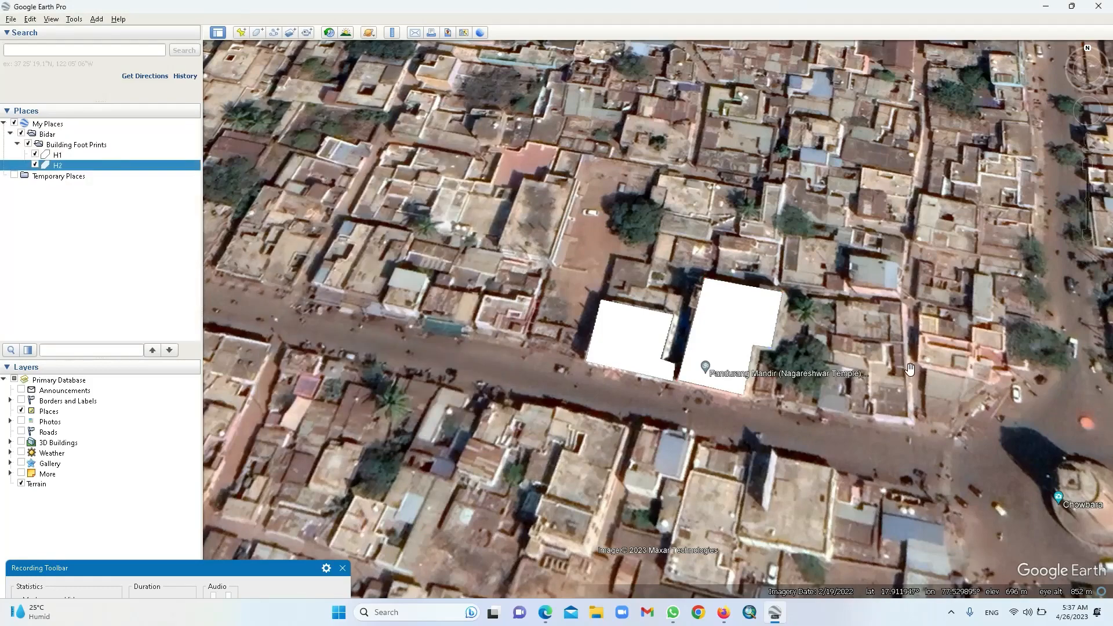
Survey the wider old town around the two footprints, from the western edge to the blocks east of the Chowbara junction
scroll(909, 368, down, 3)
drag(926, 383, 735, 329)
scroll(735, 330, down, 3)
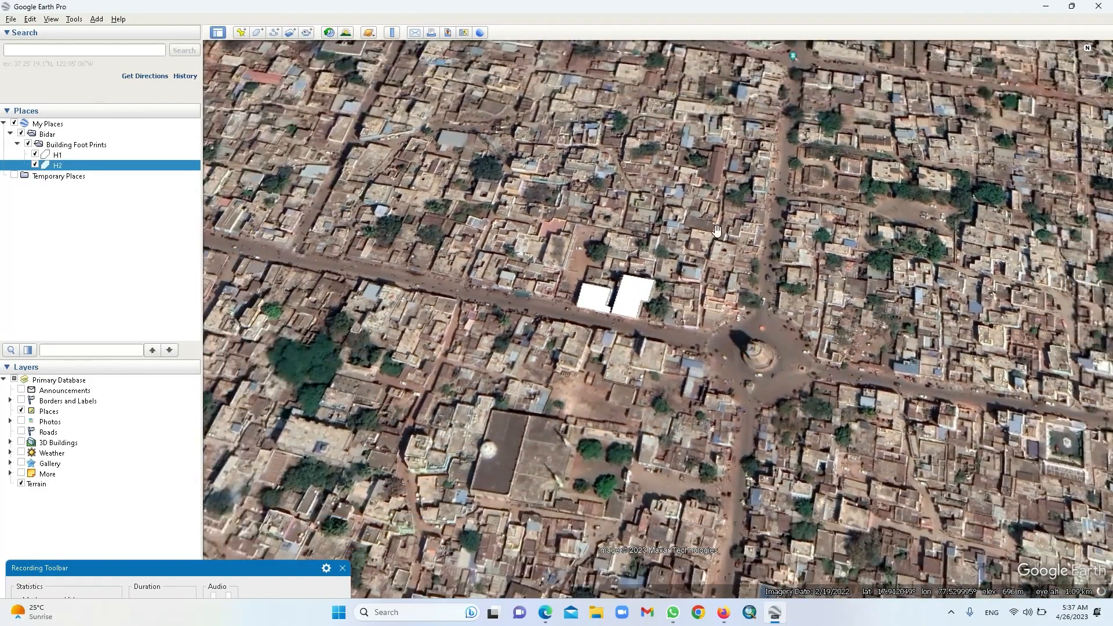
drag(722, 236, 739, 308)
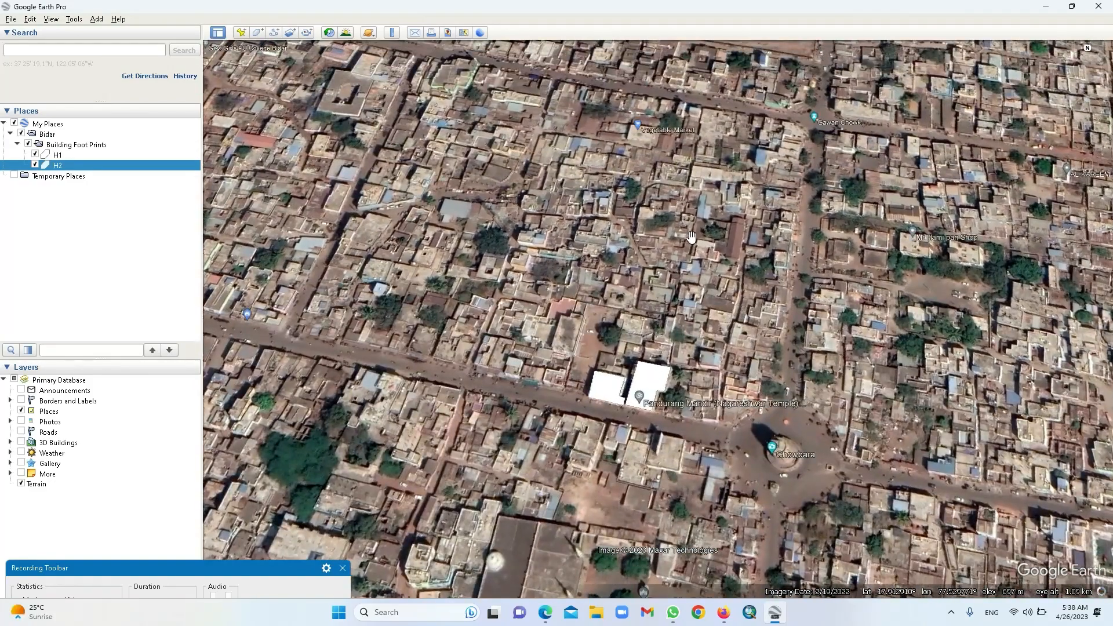
scroll(483, 236, down, 3)
drag(549, 269, 840, 302)
scroll(751, 272, down, 2)
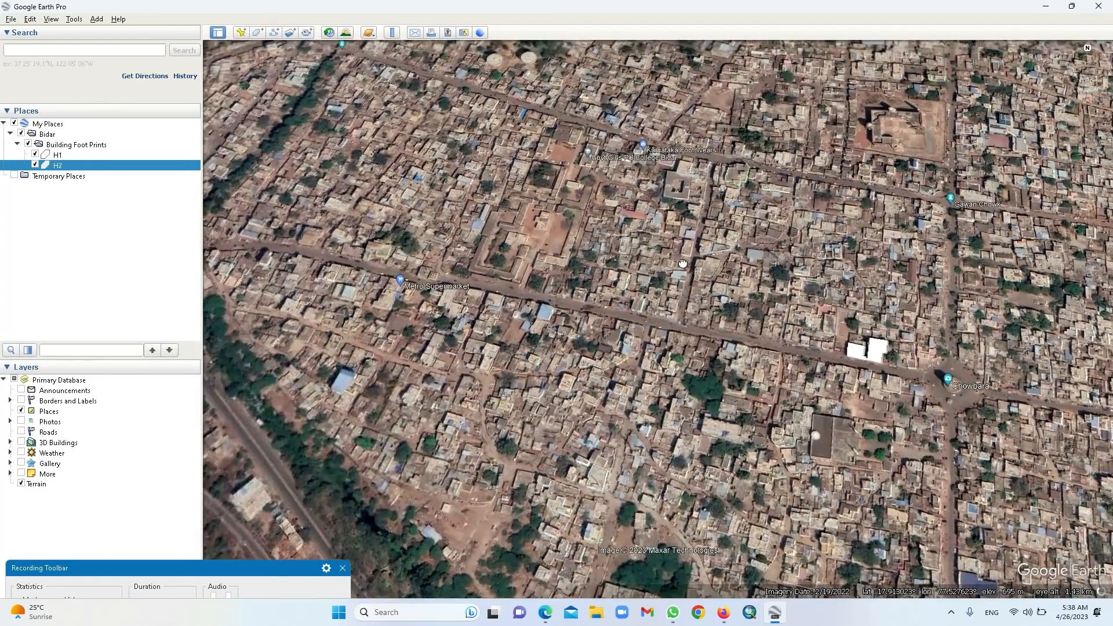
drag(950, 355, 658, 312)
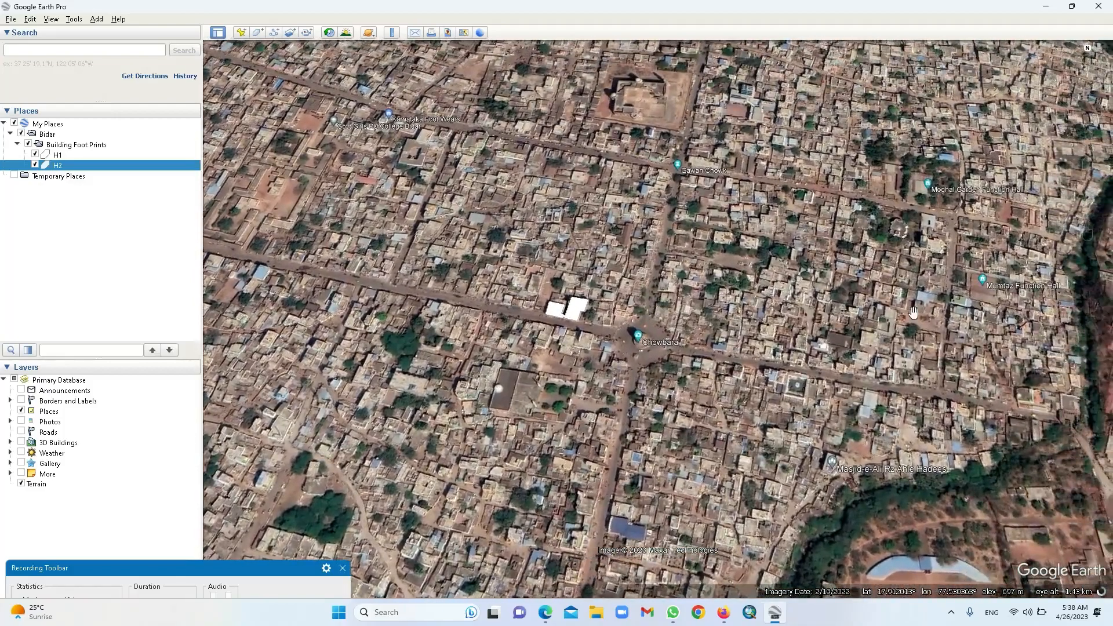
drag(774, 284, 792, 295)
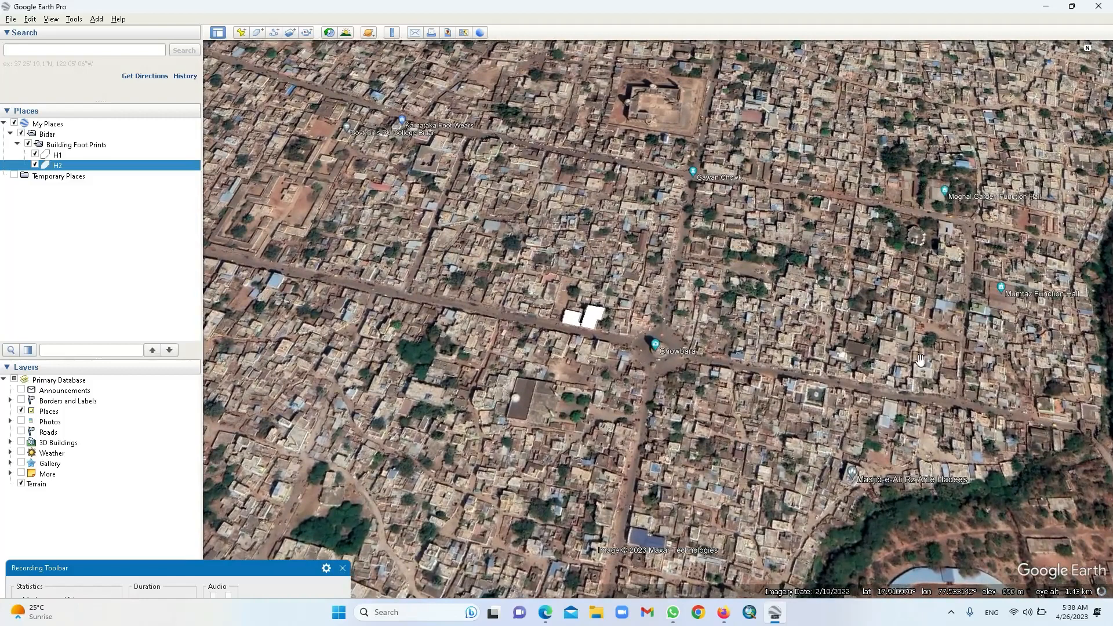
click(274, 34)
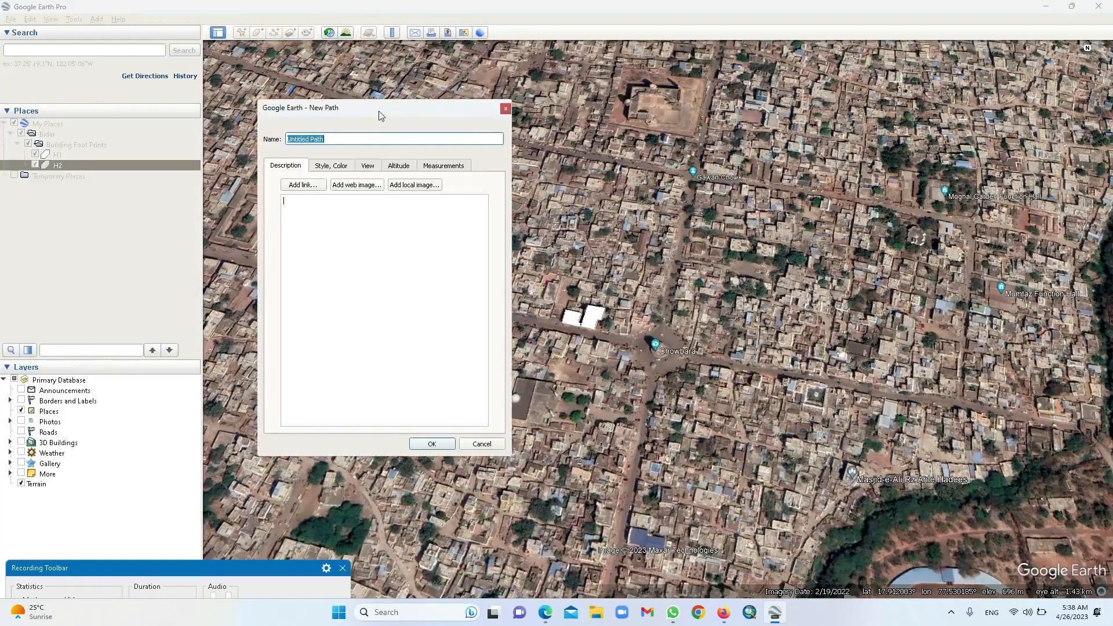
click(506, 110)
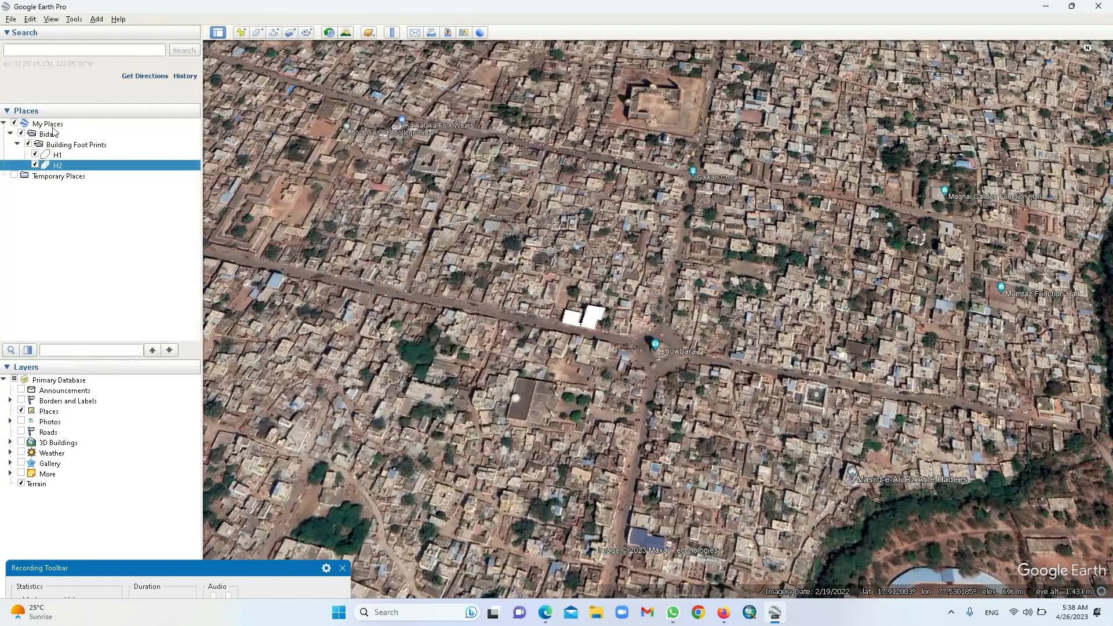
Add a folder named "Road Network" inside the Bidar folder
right_click(51, 137)
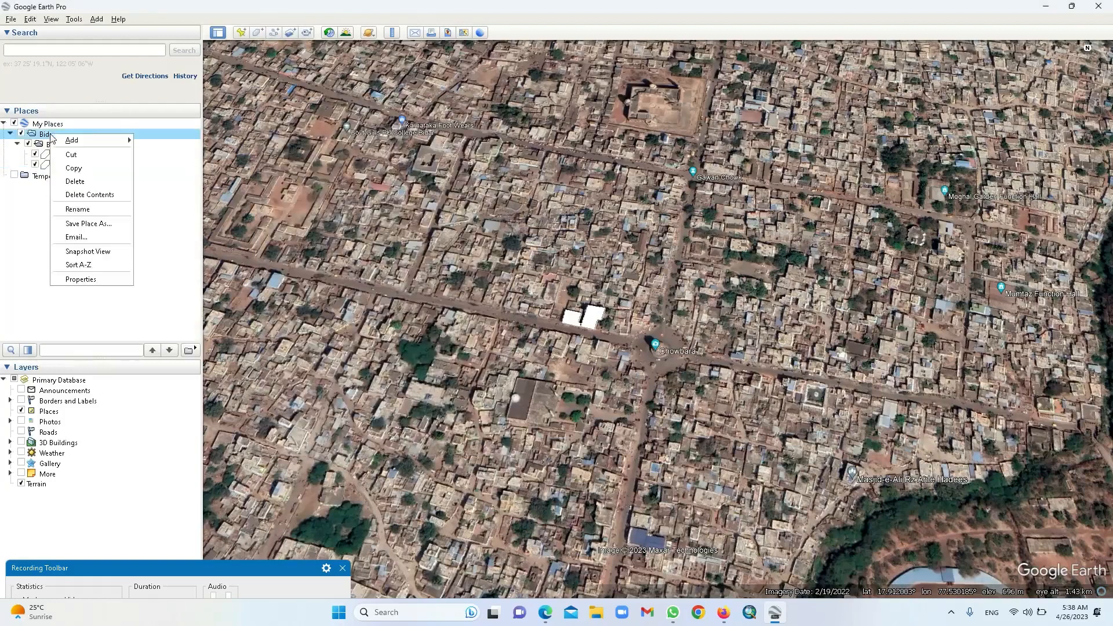
mouse_move(72, 140)
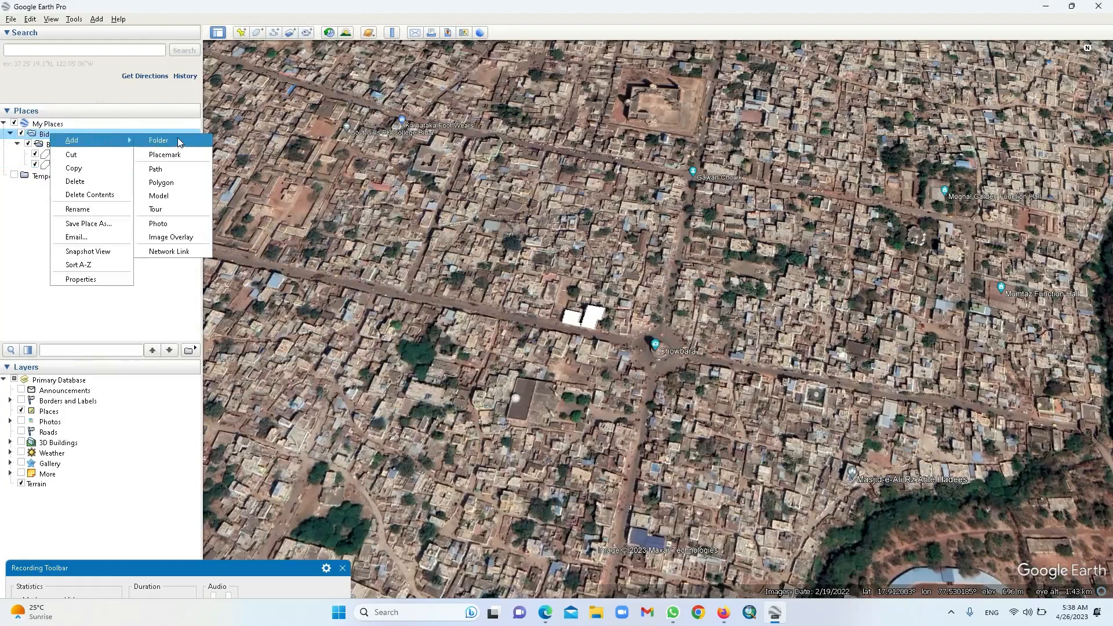
click(177, 140)
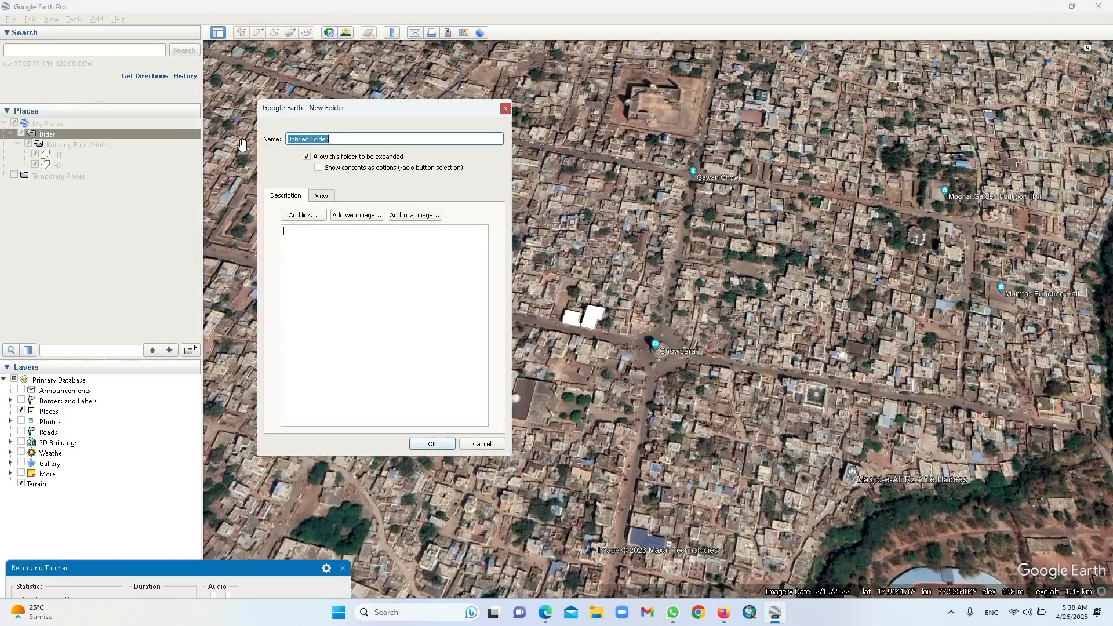
text(Road Network)
click(433, 444)
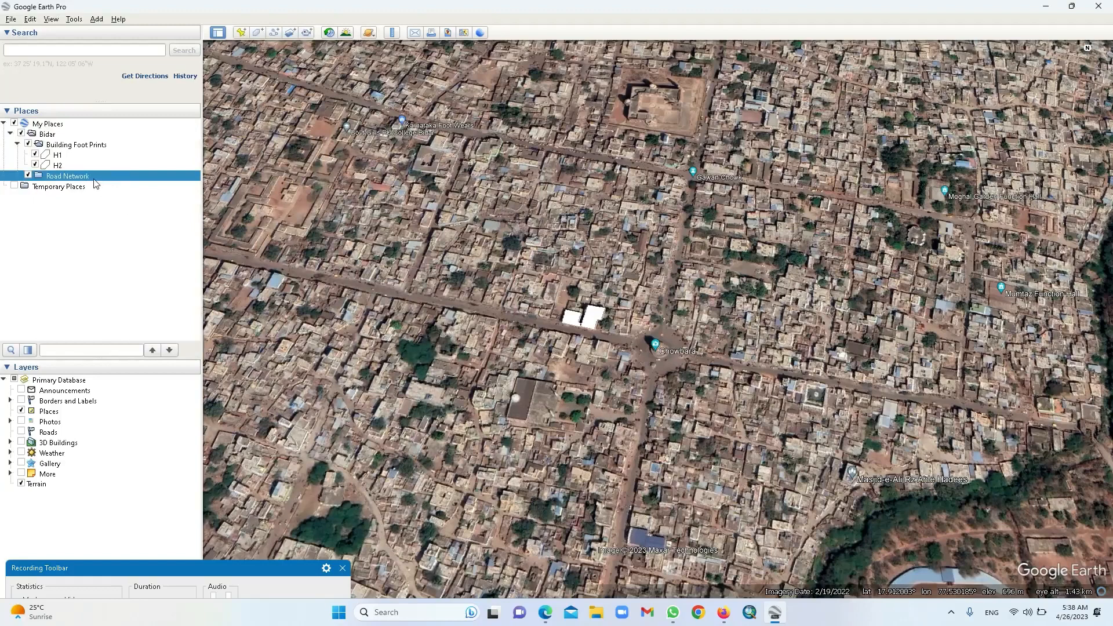
Add a folder named "POI" inside the Bidar folder and make Road Network the selected folder
click(48, 134)
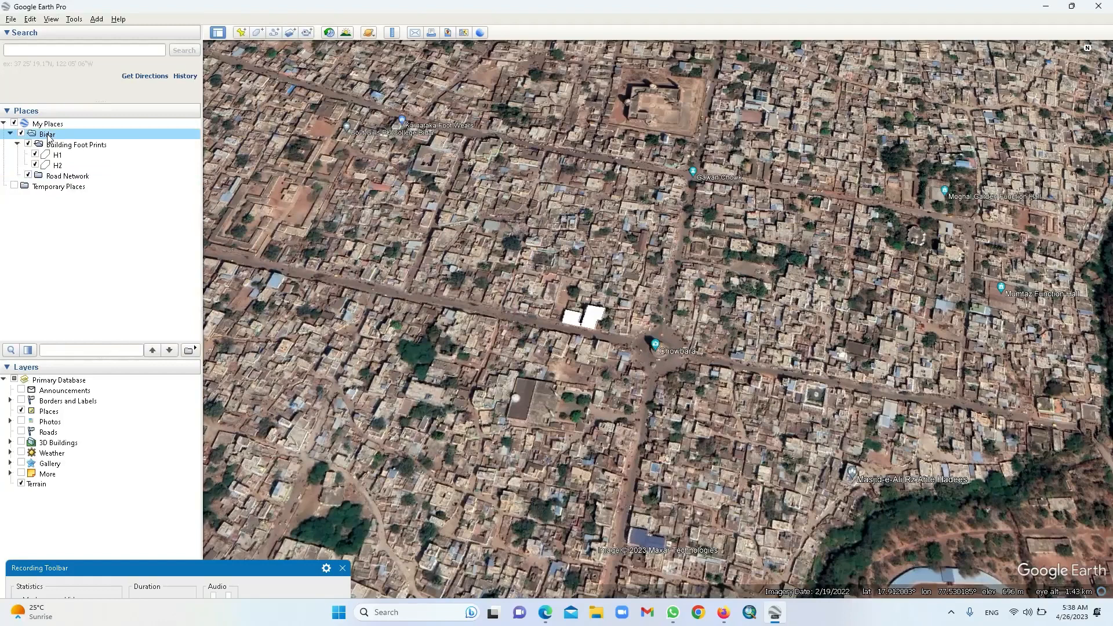
right_click(49, 137)
mouse_move(99, 141)
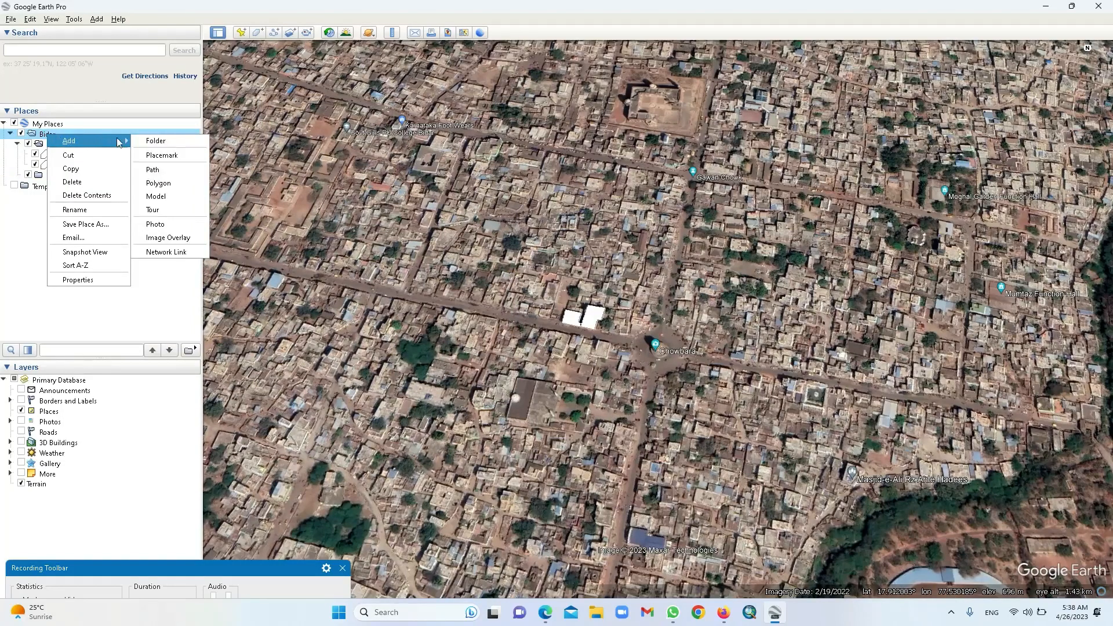
click(170, 143)
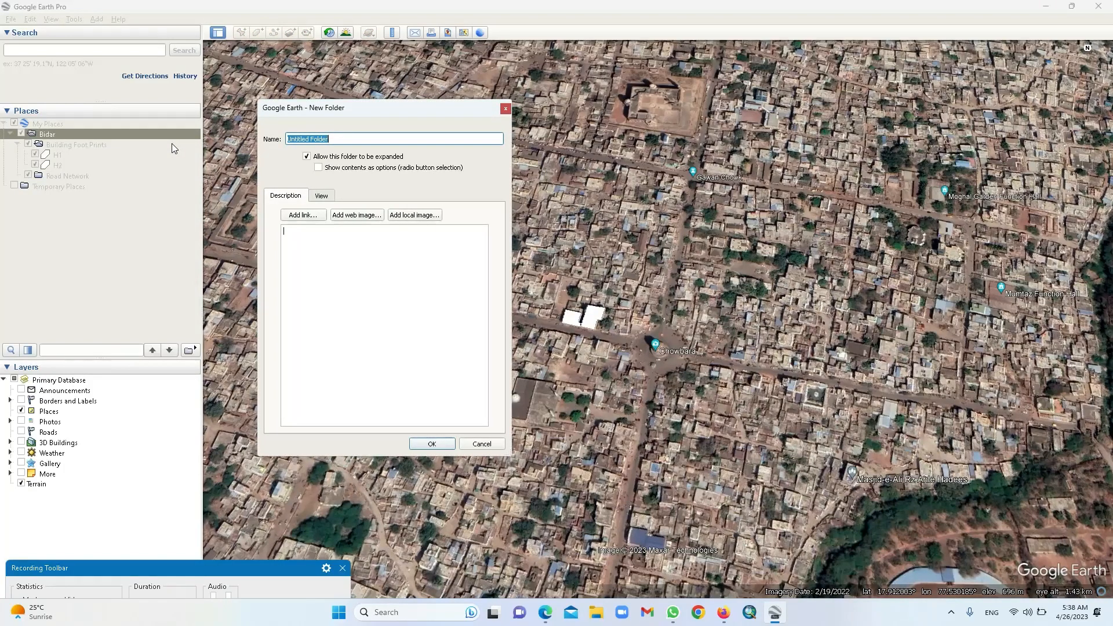
text(POI)
click(432, 444)
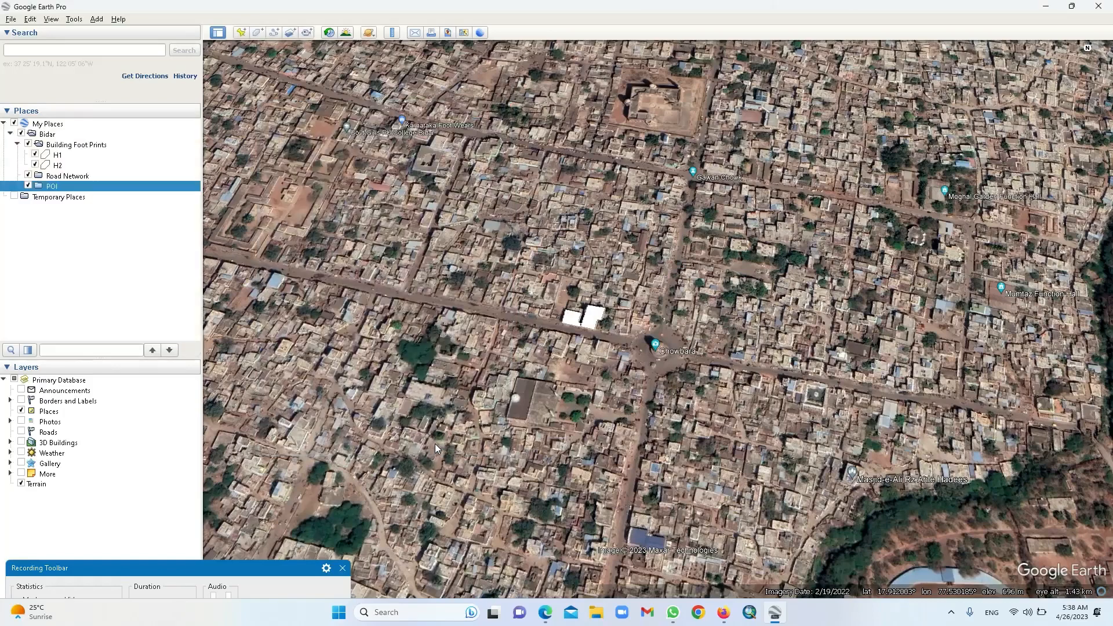
click(78, 178)
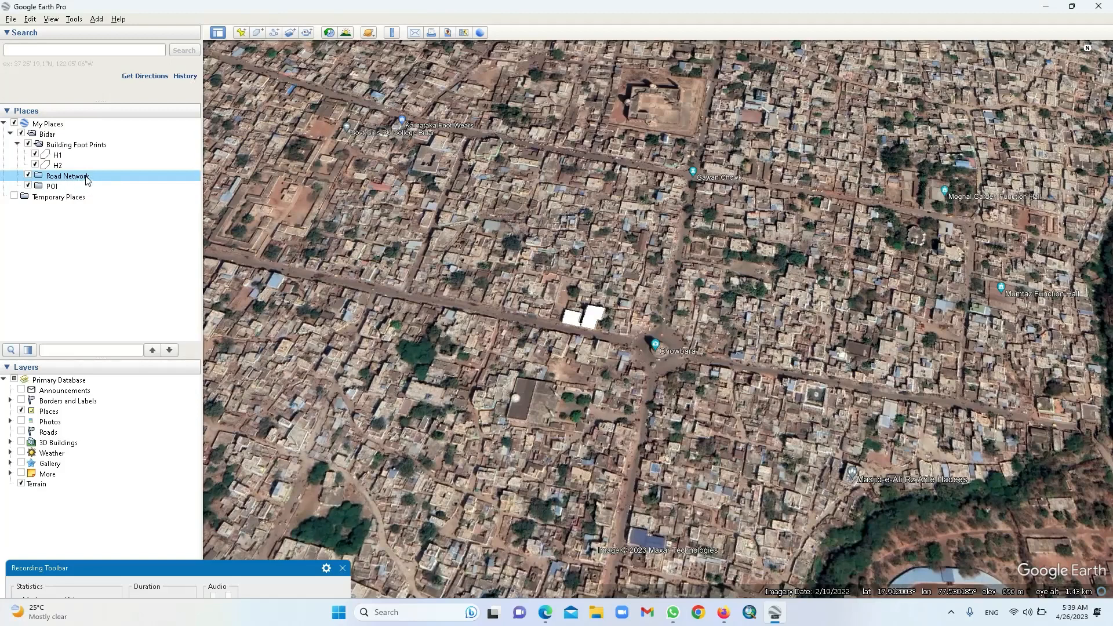
click(275, 33)
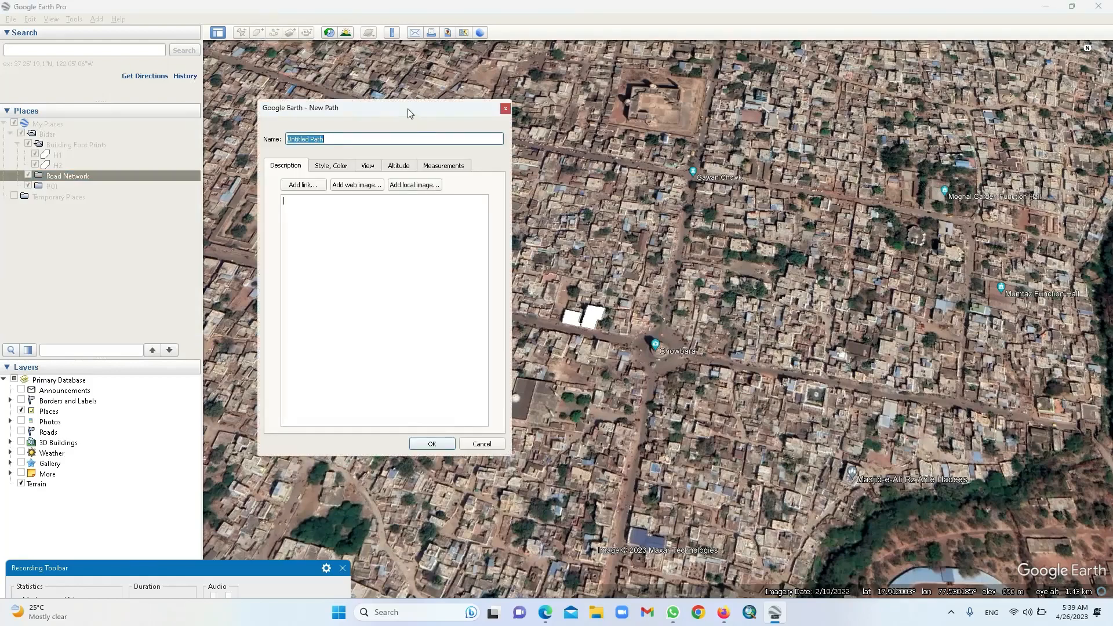
drag(407, 113, 240, 139)
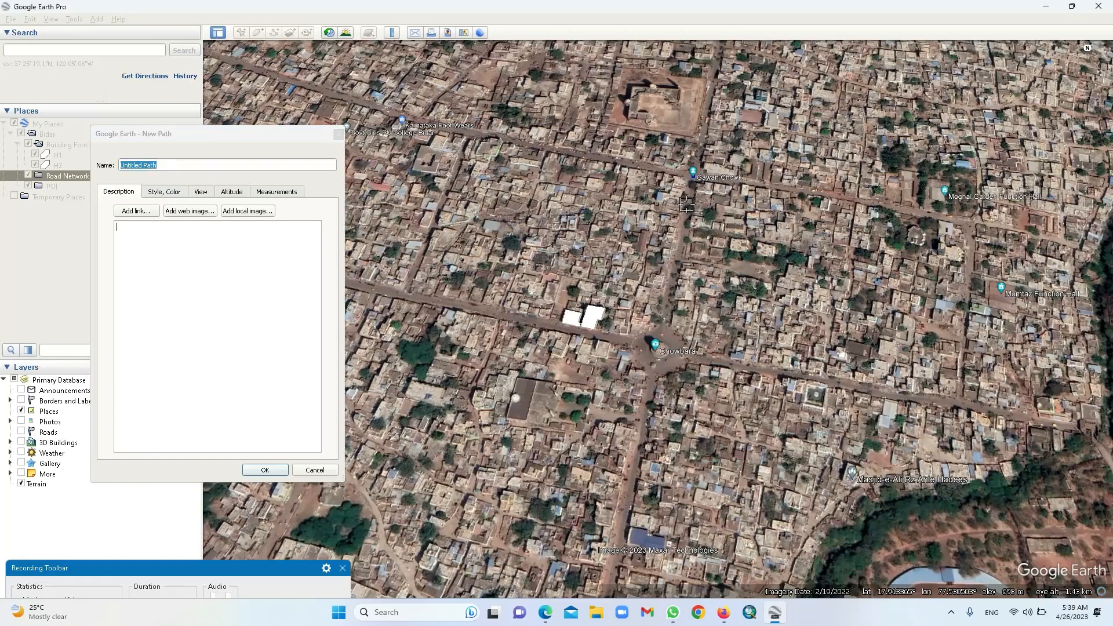
click(314, 471)
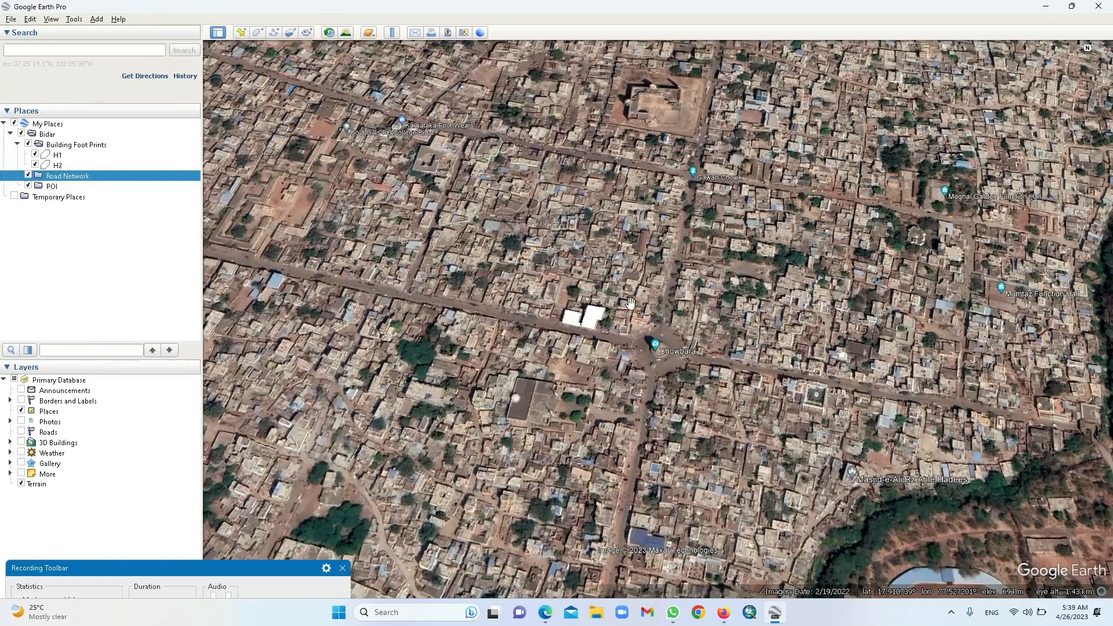
Start a path in the Road Network folder at the junction beside Bidar Fort and trace the first stretch of the main road south
drag(742, 142, 697, 308)
scroll(697, 308, down, 5)
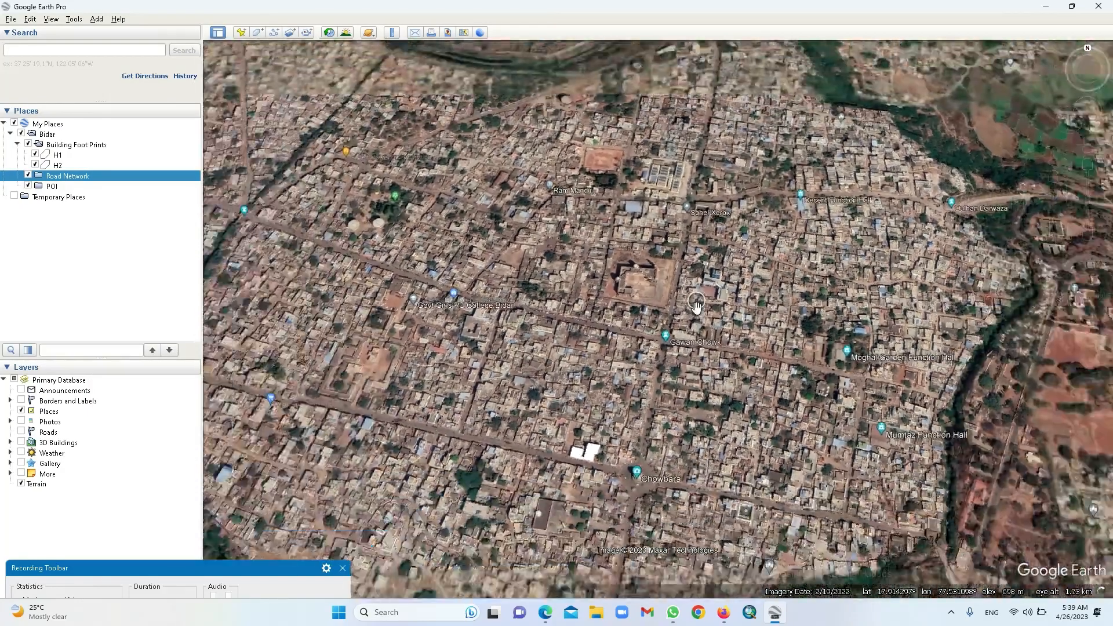
scroll(731, 70, up, 4)
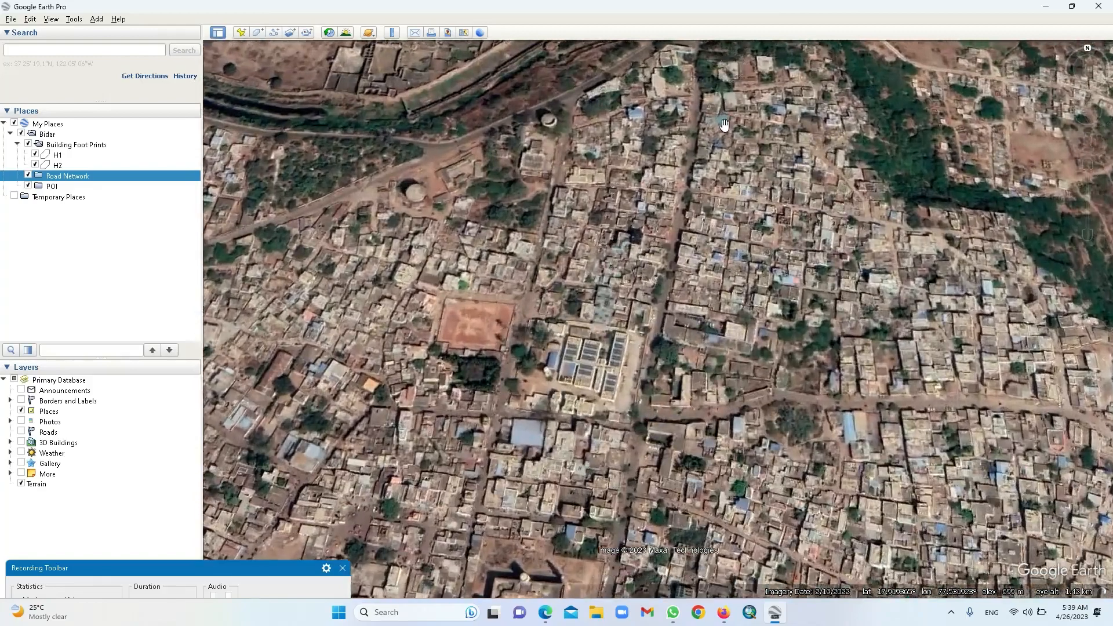
drag(732, 70, 718, 207)
scroll(708, 211, up, 2)
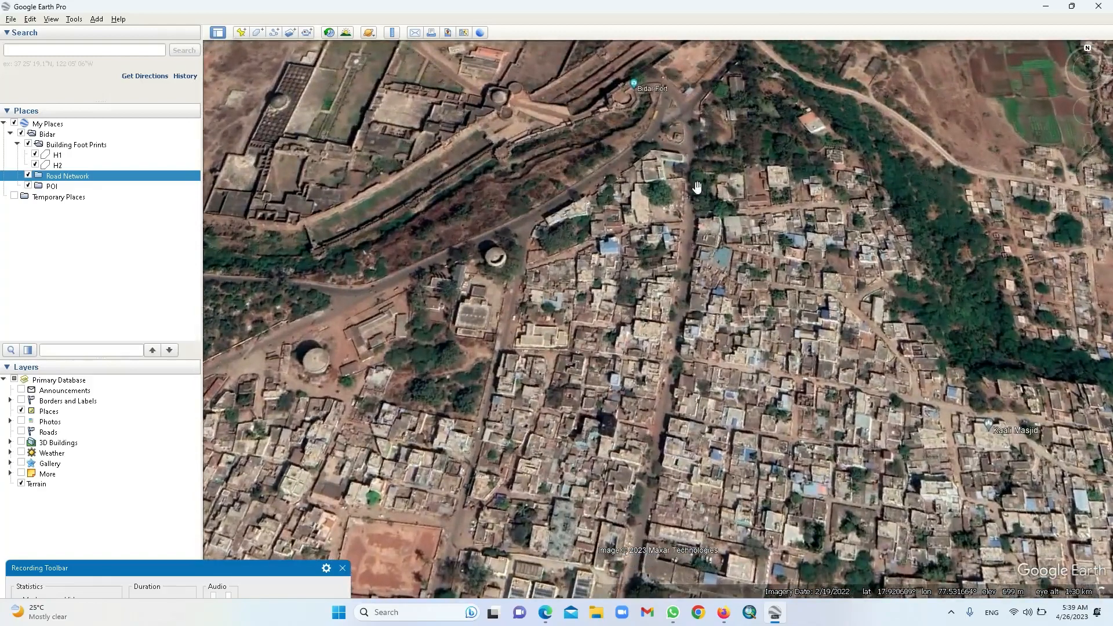
click(273, 33)
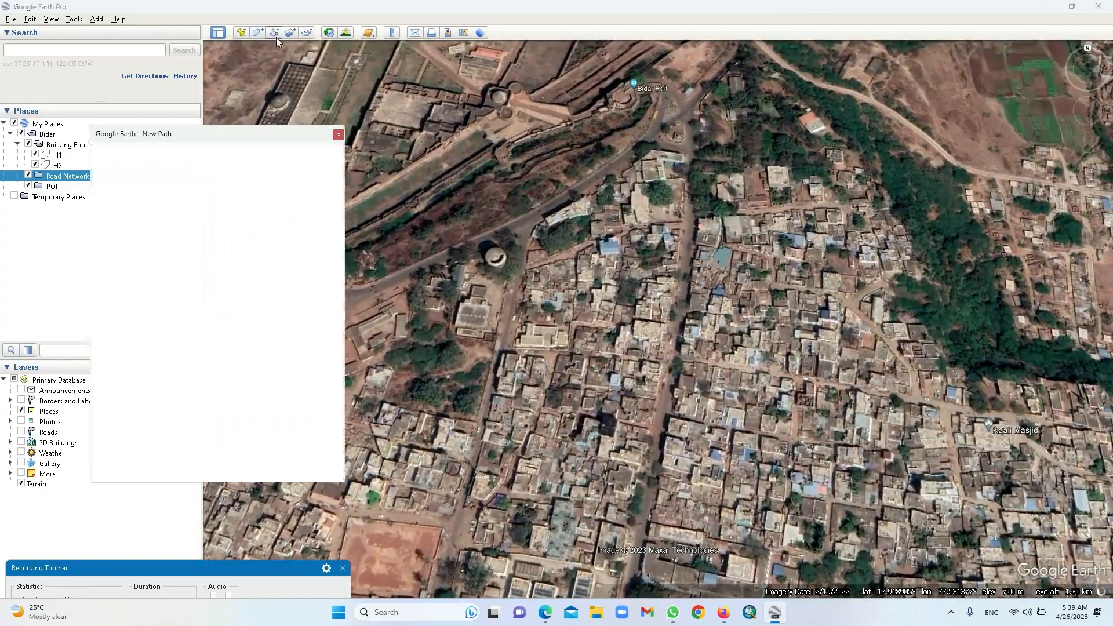
click(685, 109)
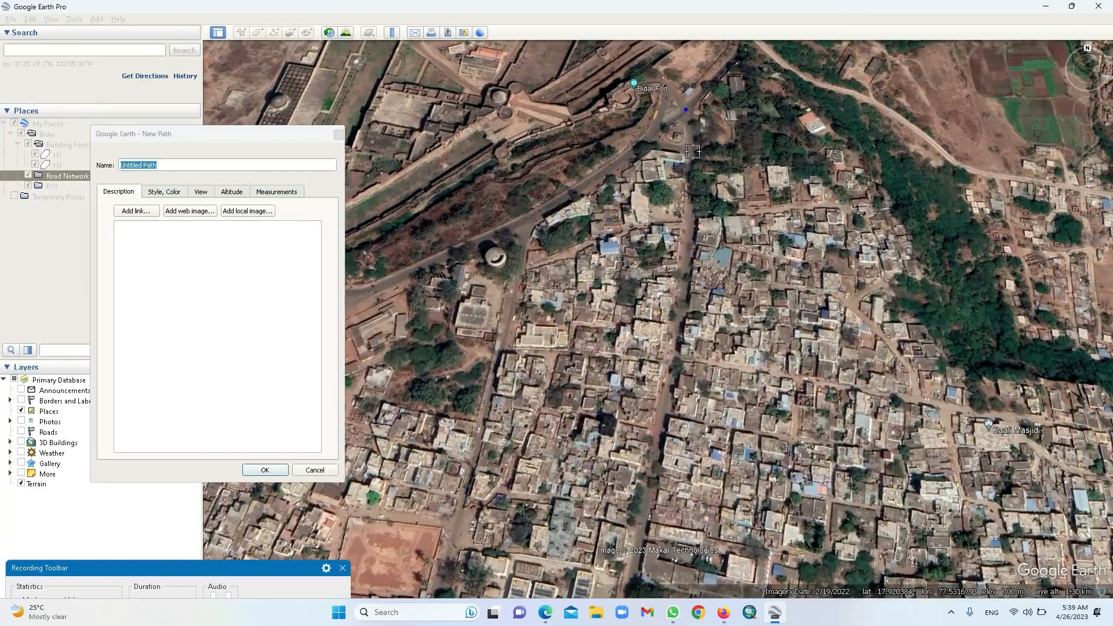
click(693, 152)
click(694, 152)
click(687, 249)
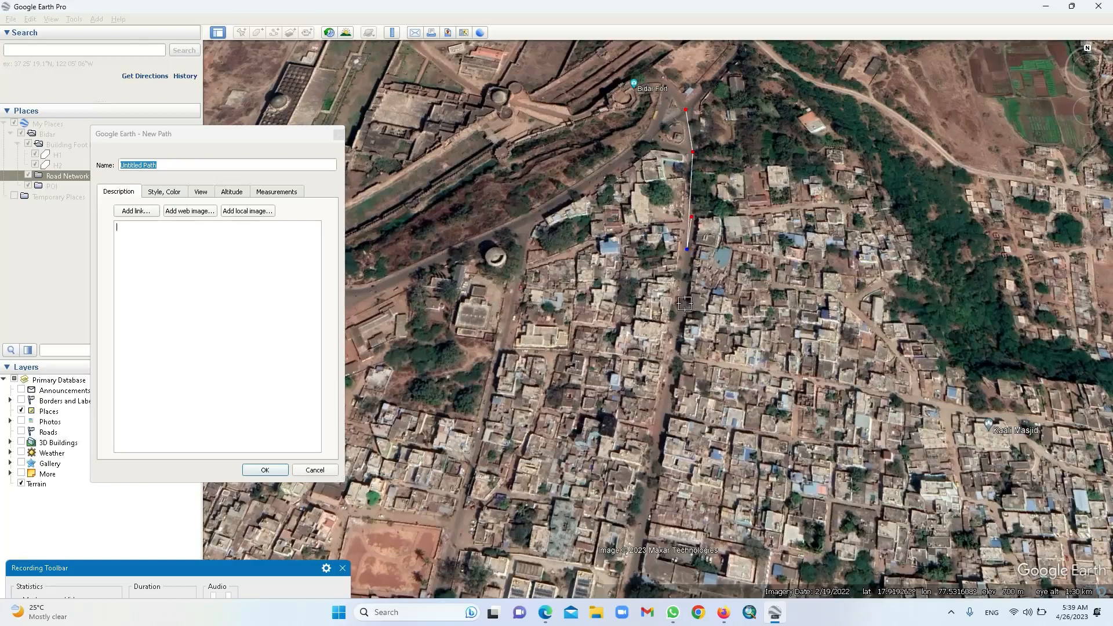
Extend the path south along the main road to the northeast corner of the solar-roofed compound, re-placing the last point on the road
click(679, 317)
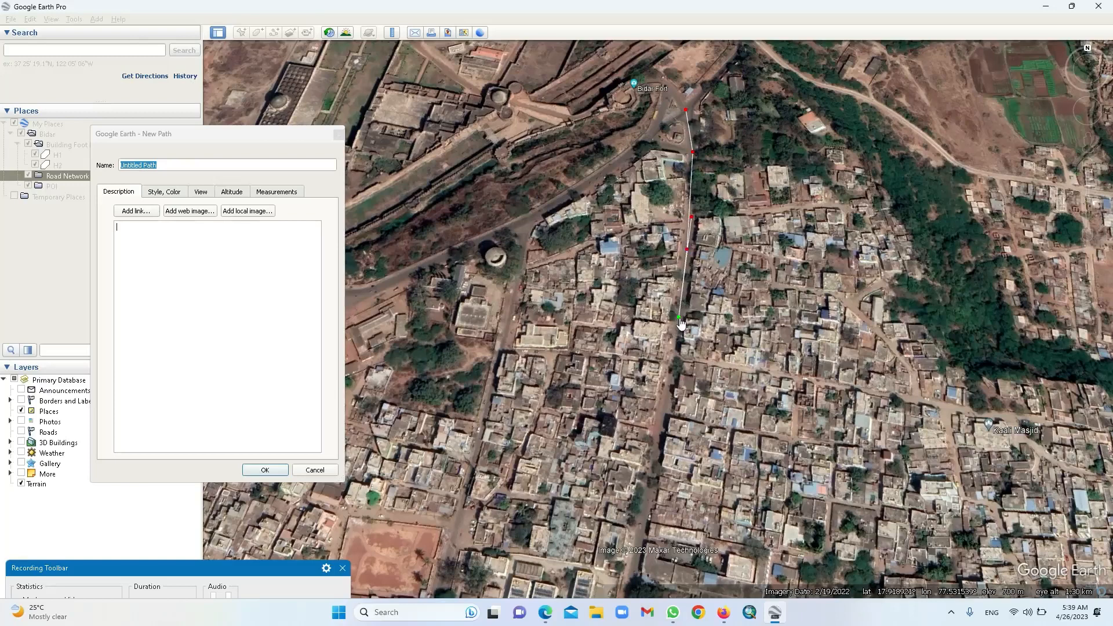
click(673, 359)
click(661, 423)
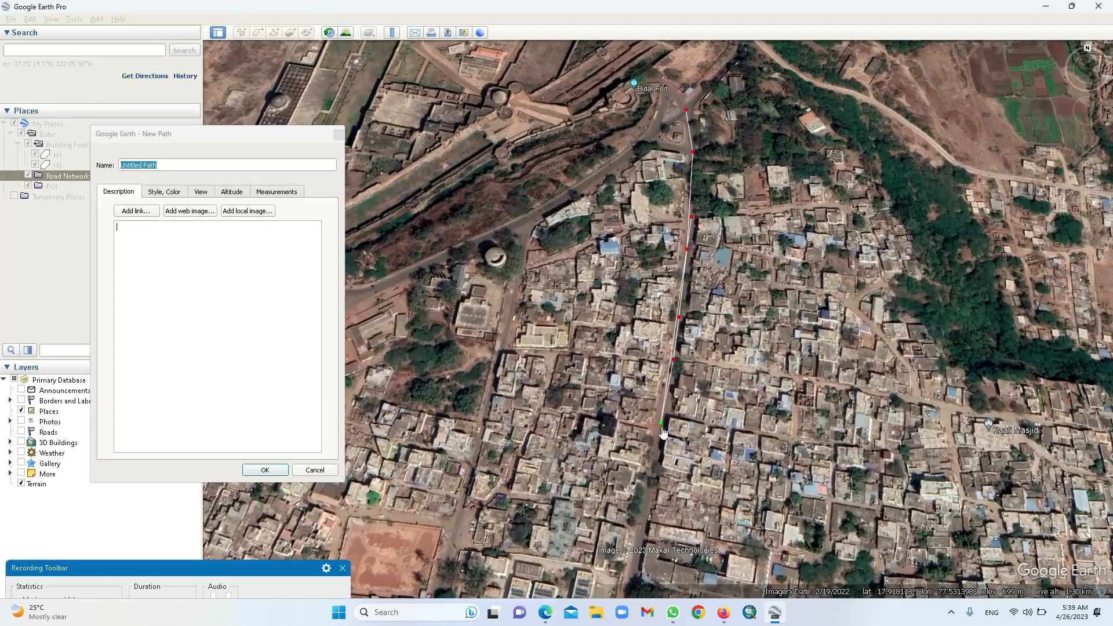
click(648, 499)
key(Down)
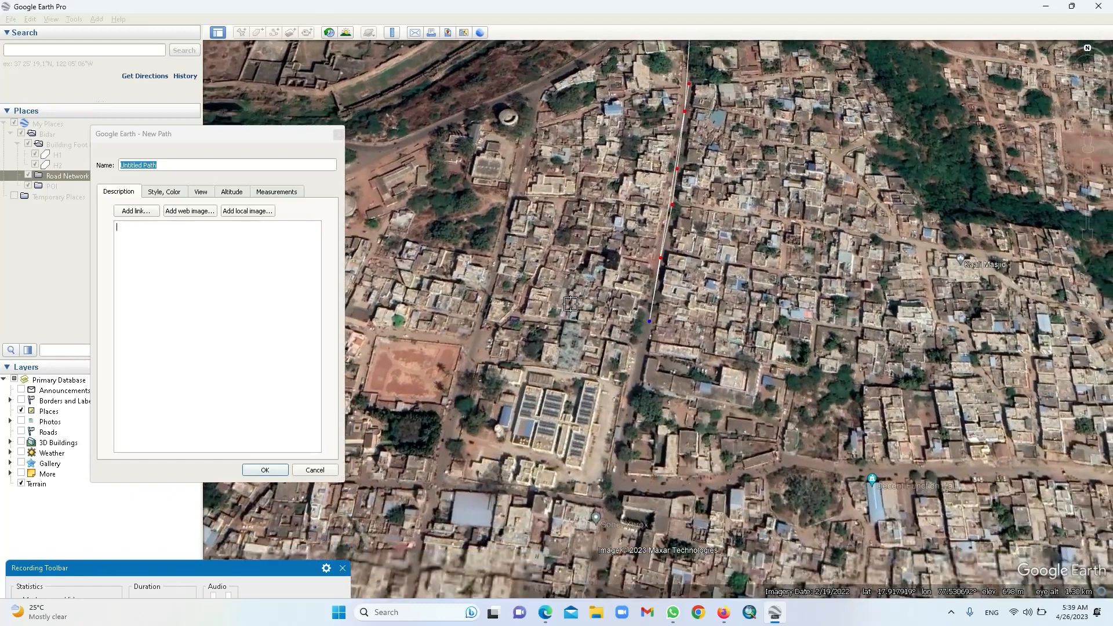
click(634, 383)
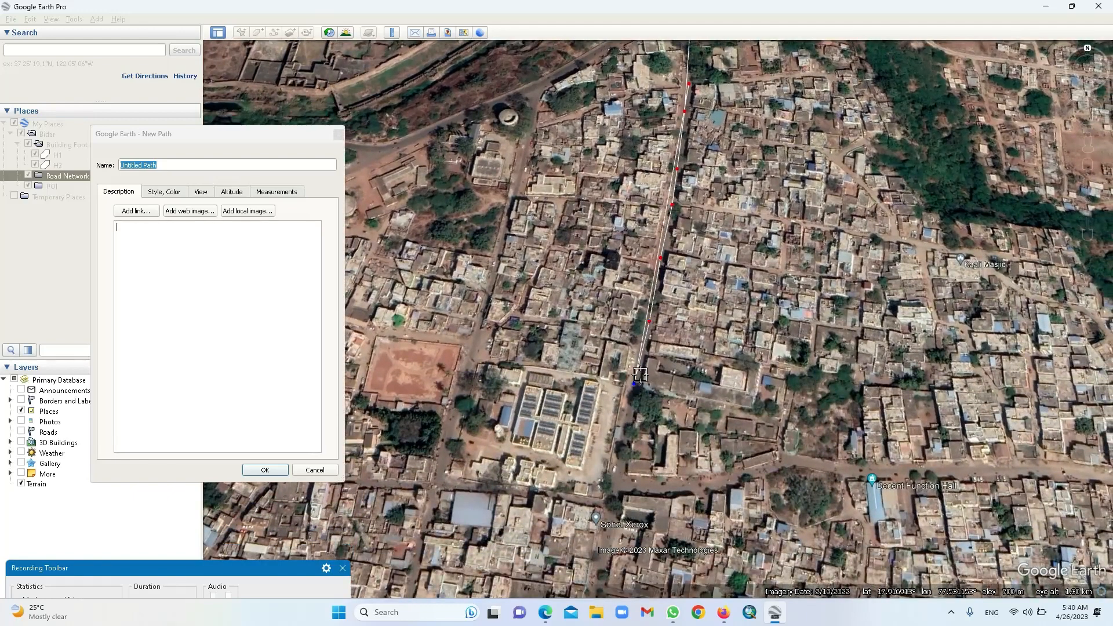
right_click(676, 315)
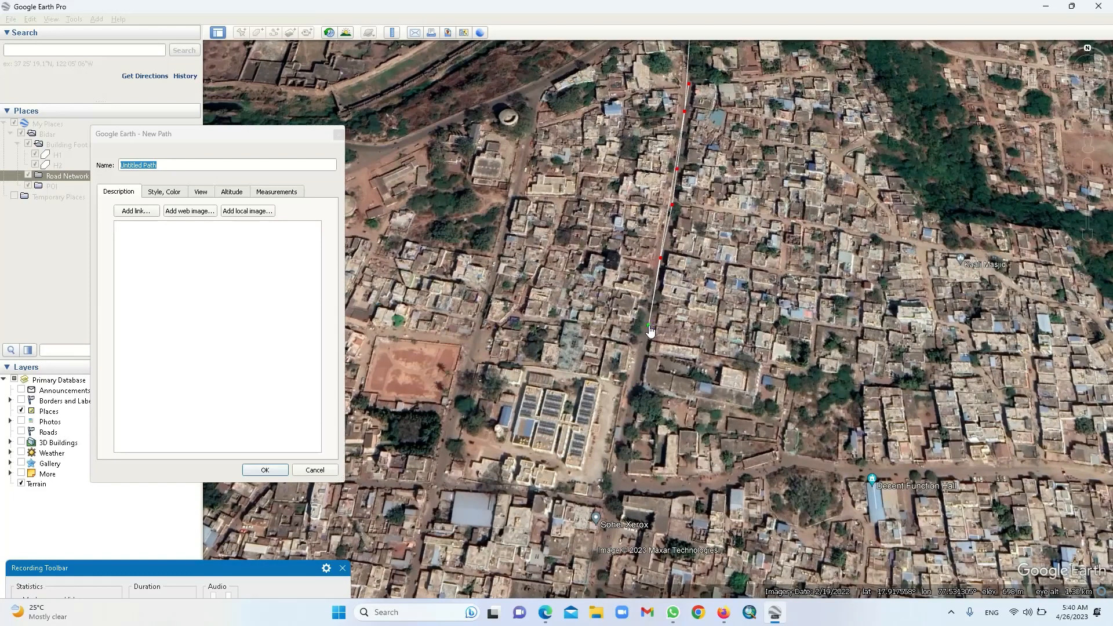
click(638, 381)
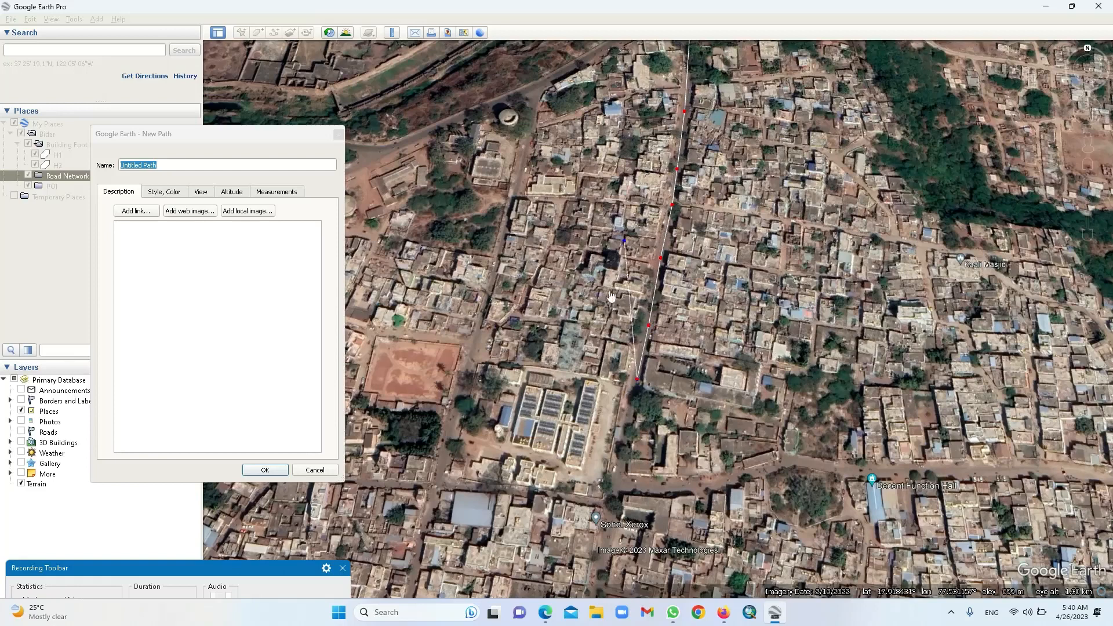
Continue the path south through the crossroads below the solar-roofed compound and along the east side of the walled monument to its southeast corner
click(629, 427)
click(618, 471)
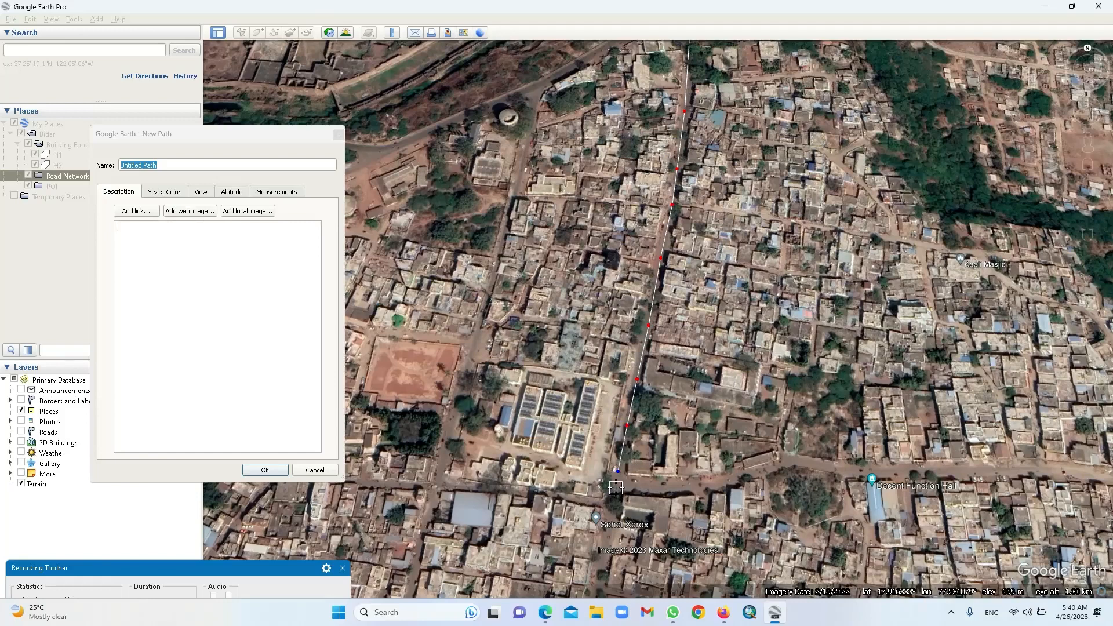
drag(618, 472, 621, 487)
click(603, 557)
key(Down)
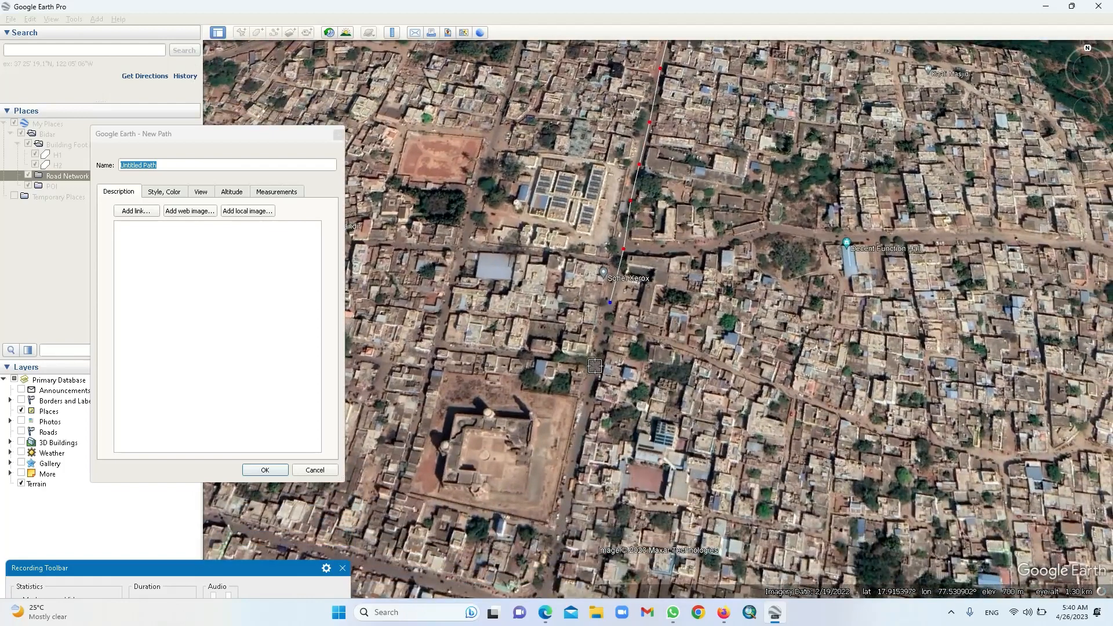
click(603, 325)
click(580, 431)
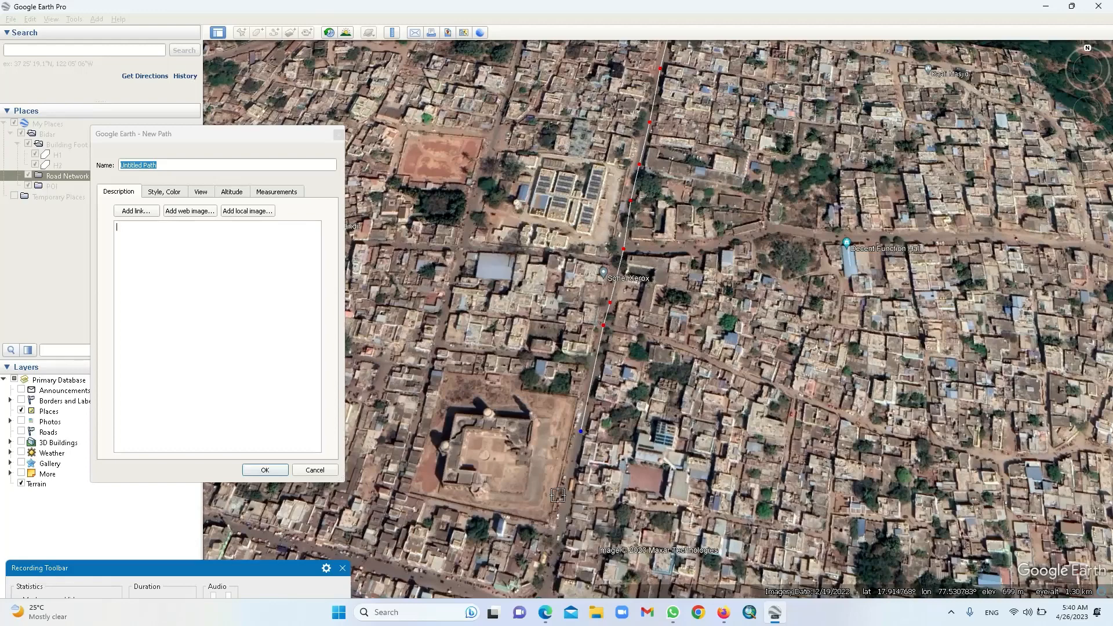
click(561, 531)
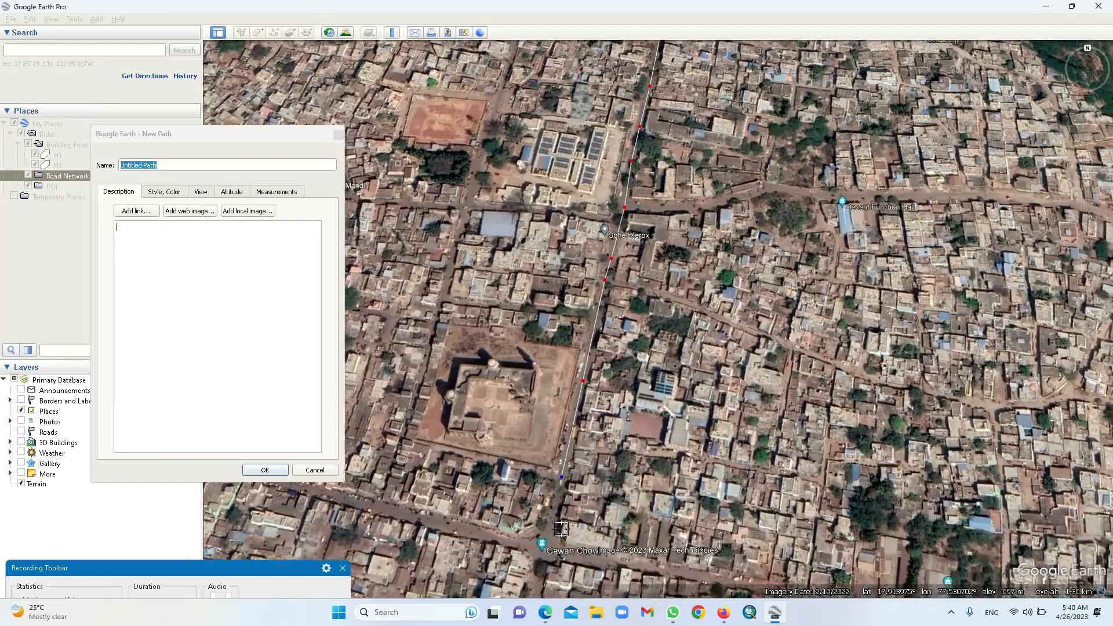
Extend the path through Gawan Chowk to end at the Chowbara junction, and name it "R1"
key(Down)
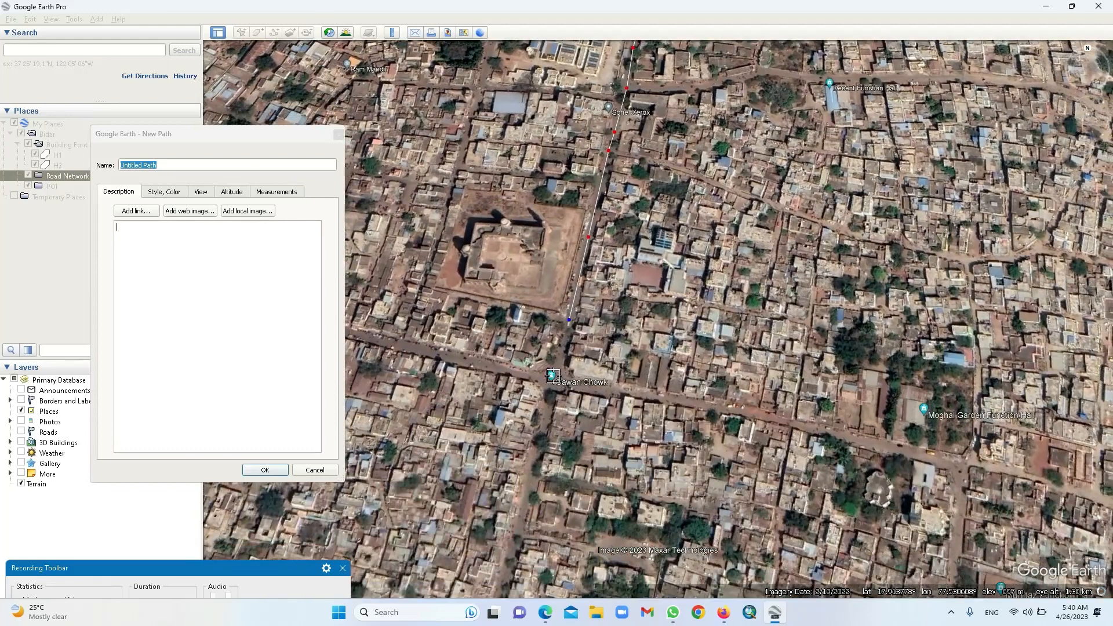
click(552, 376)
click(531, 477)
key(Down)
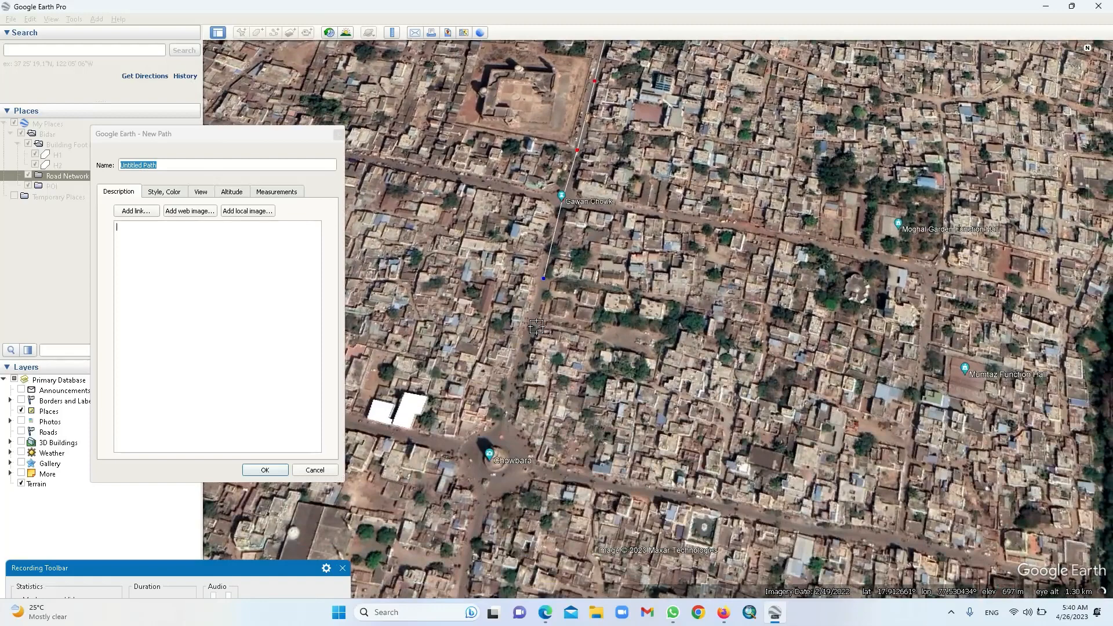
click(532, 326)
click(498, 447)
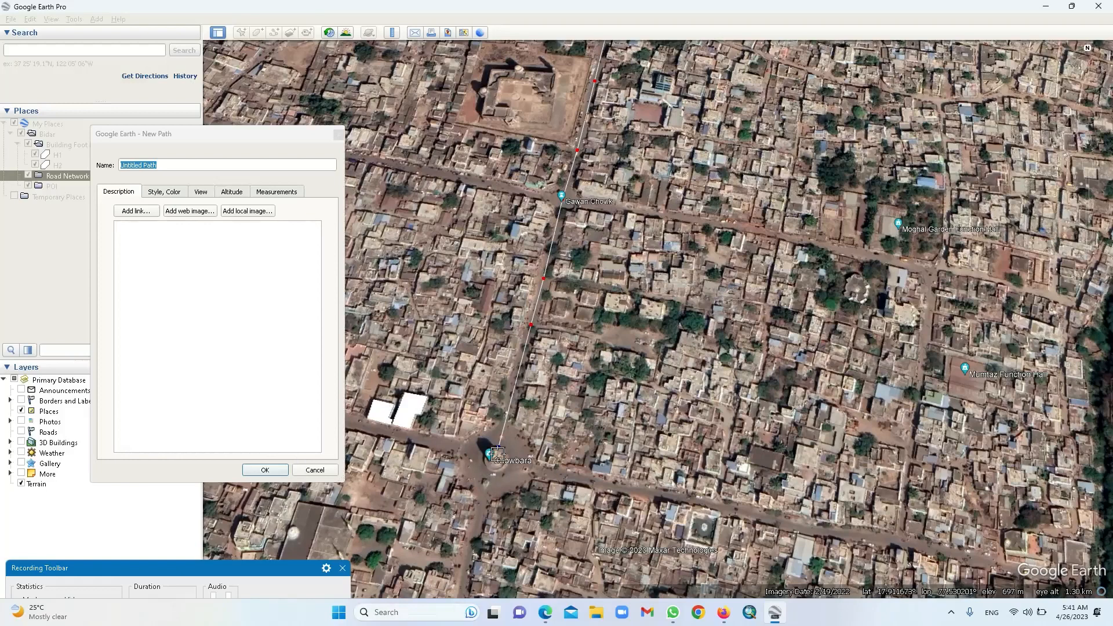
drag(499, 448, 495, 456)
drag(167, 163, 51, 172)
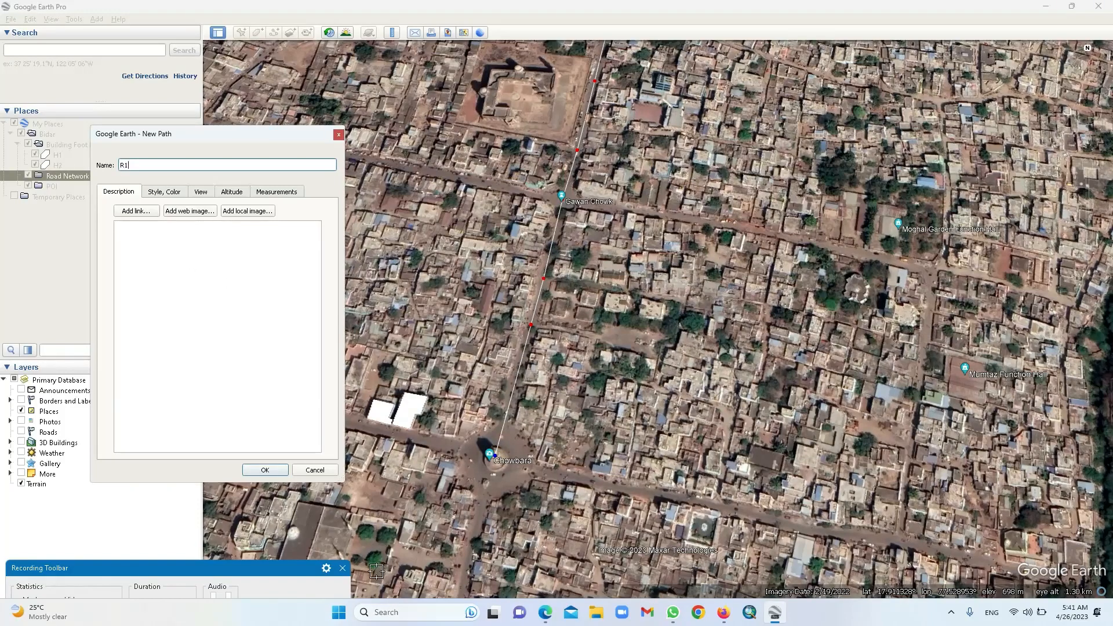
Save the path R1 in the Road Network folder
click(264, 470)
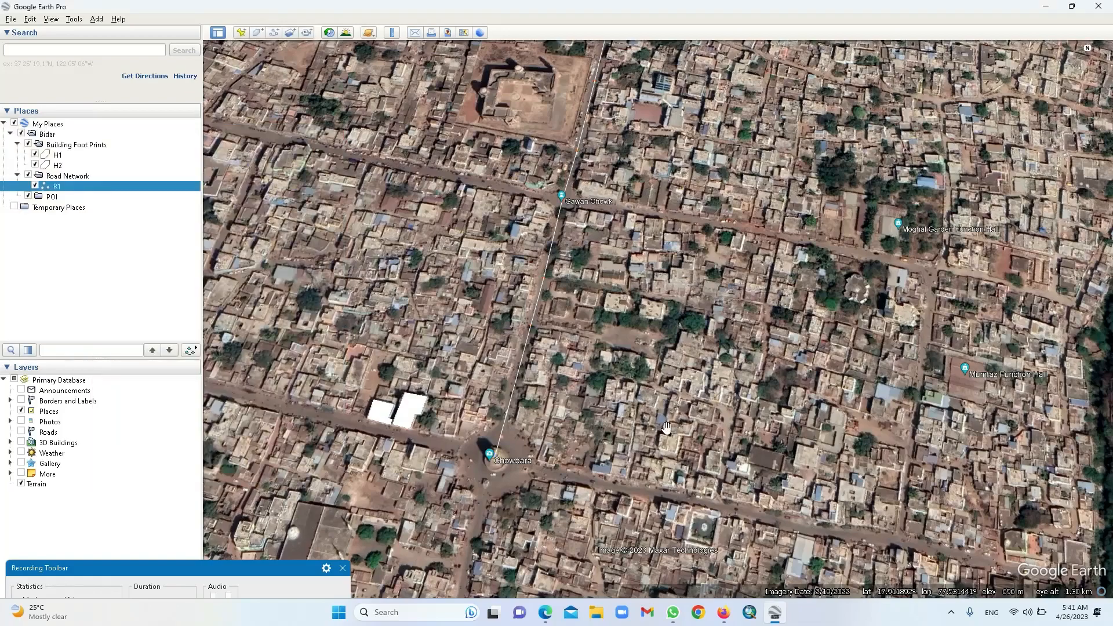
scroll(666, 430, up, 1)
scroll(667, 389, down, 1)
scroll(667, 390, down, 1)
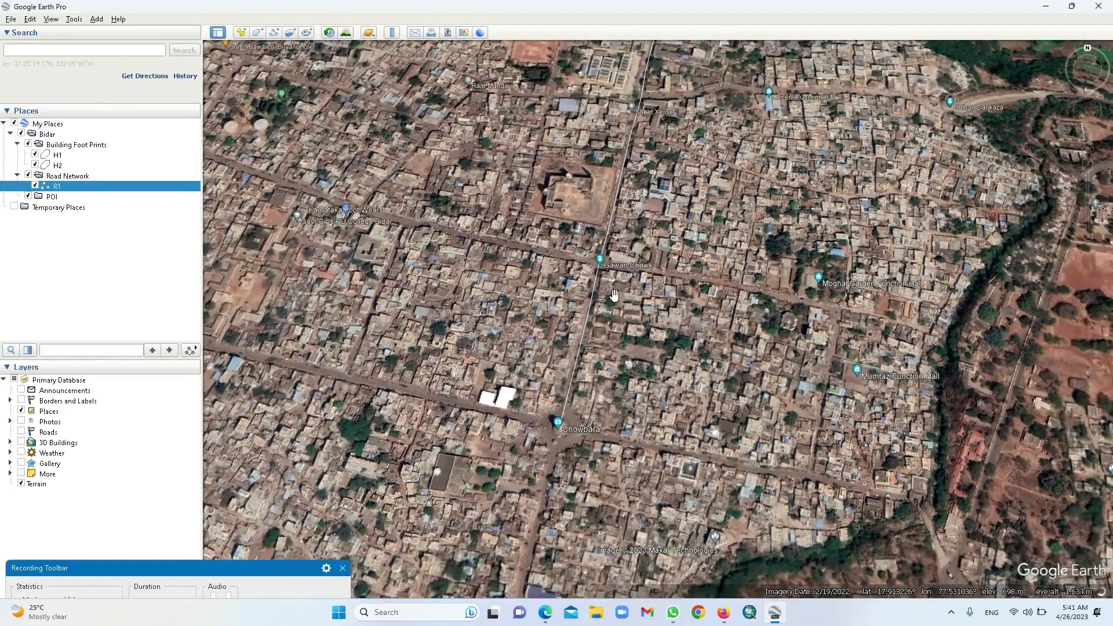
Start a second path in the Road Network folder at the Chowbara junction and trace the road east, nudging its third point onto the road
click(71, 177)
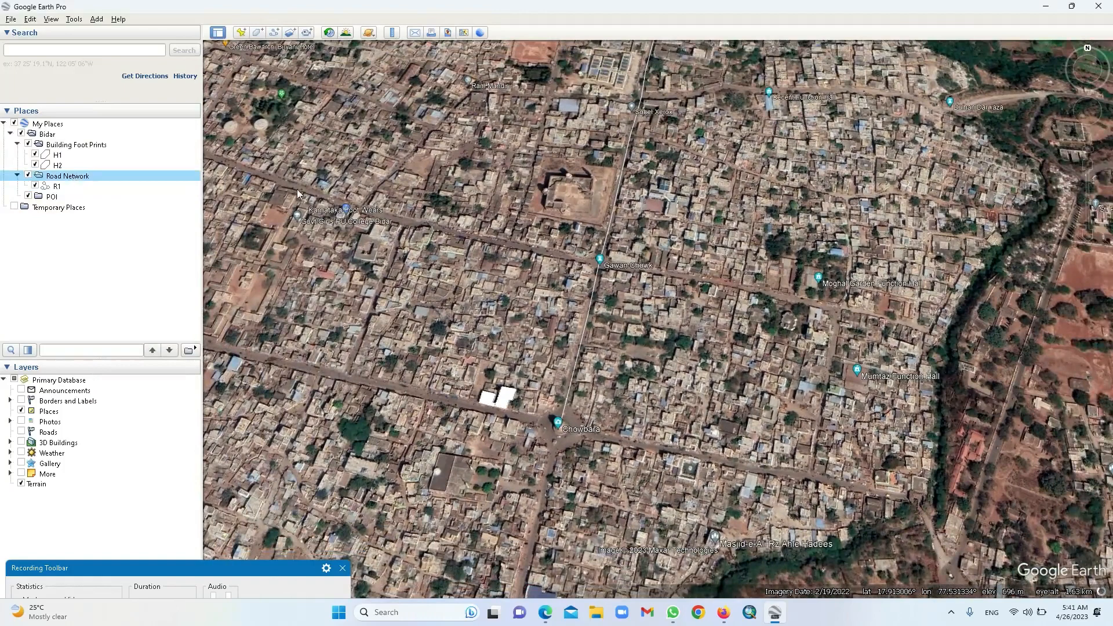
click(274, 32)
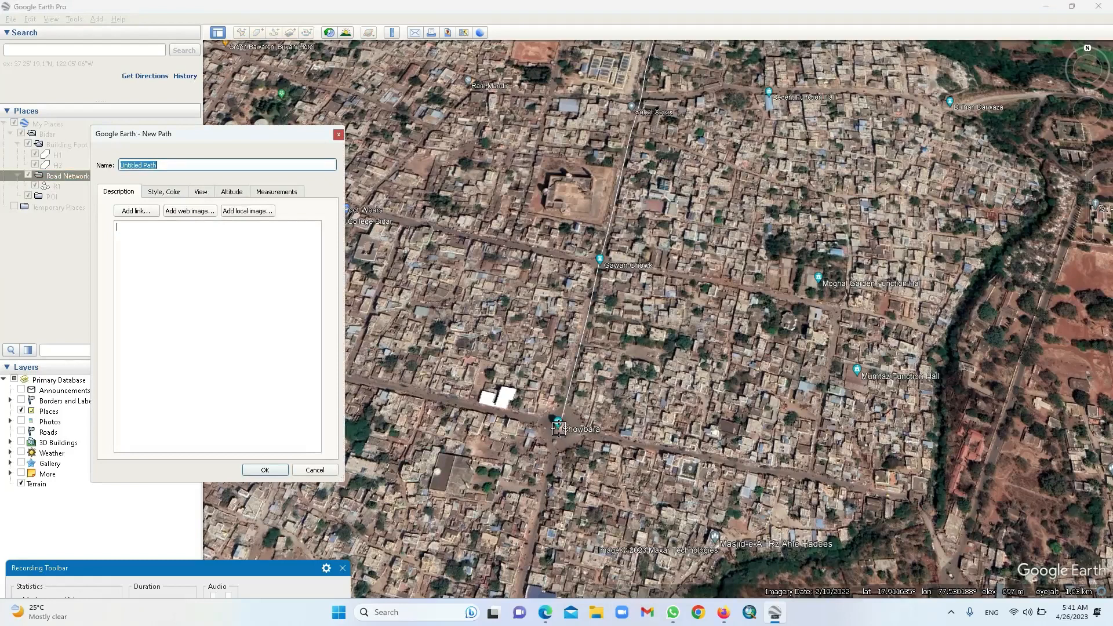
click(558, 428)
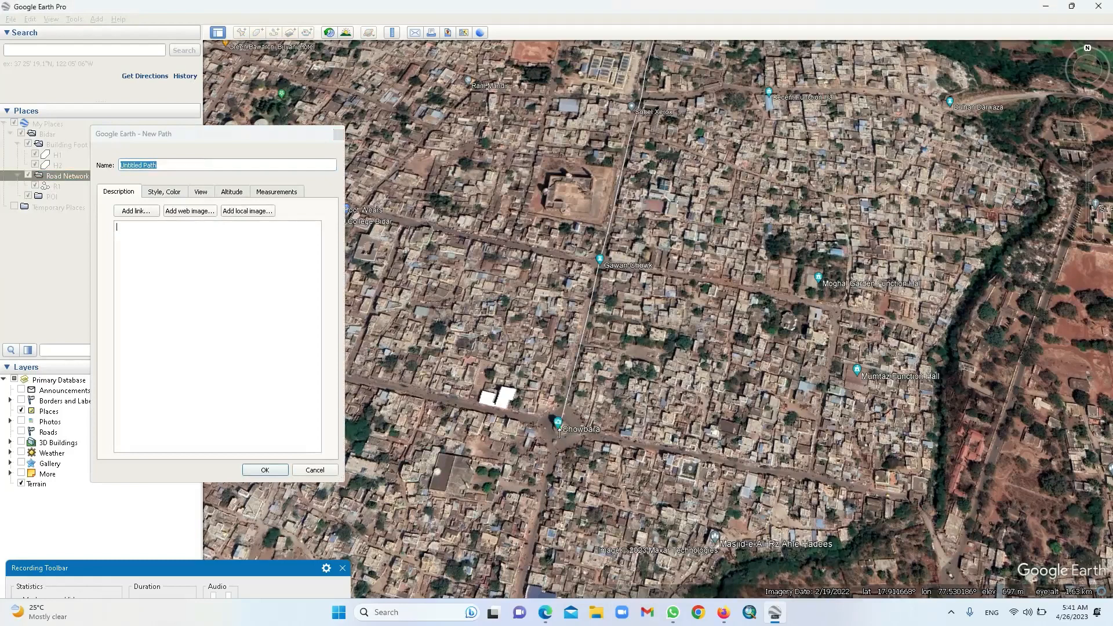
click(699, 453)
click(812, 473)
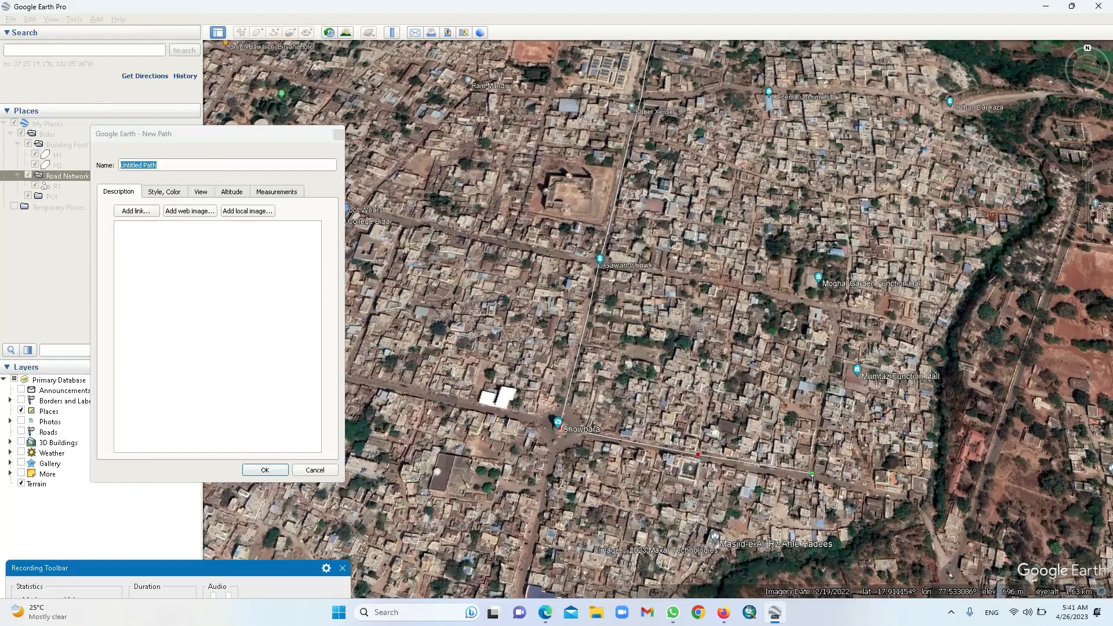
click(905, 498)
click(812, 474)
drag(812, 475, 811, 478)
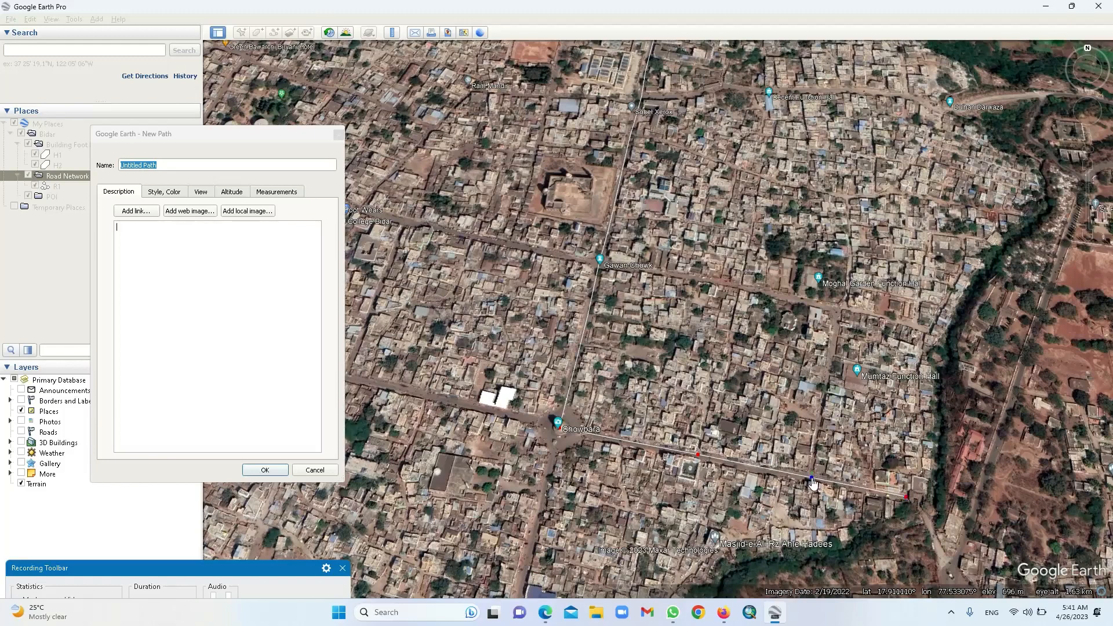
Extend the path around the bend at the road's east end and southeast past the tree belt, and save it with the default name
click(917, 504)
drag(903, 509, 890, 494)
click(907, 498)
click(918, 506)
click(926, 518)
click(936, 539)
click(948, 572)
click(265, 469)
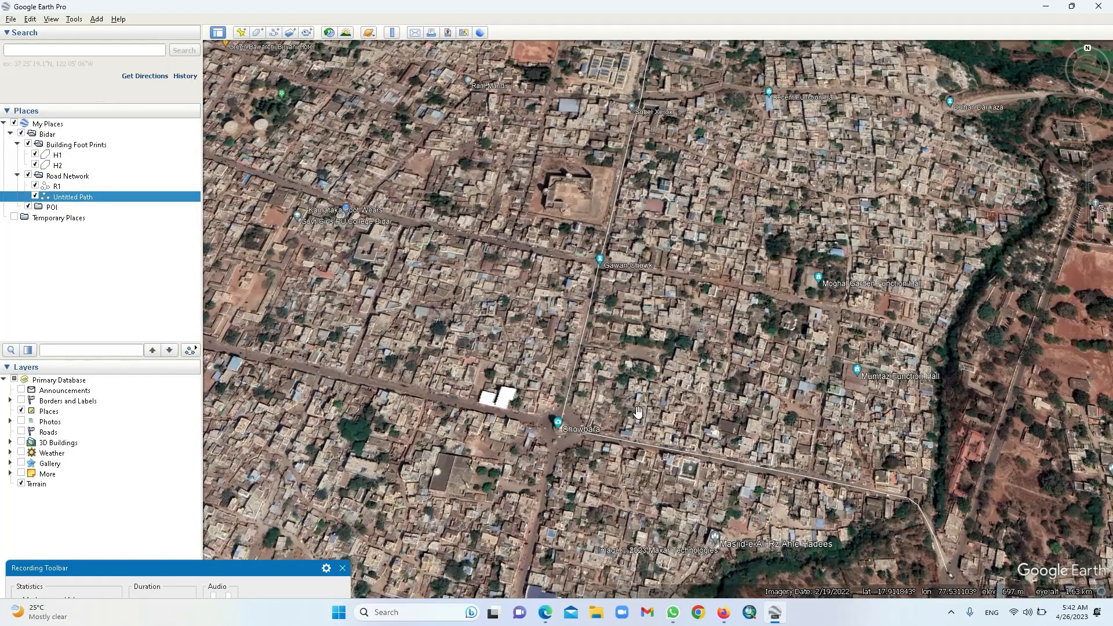
Add a placemark in the POI folder on the walled monument northwest of Gawan Chowk and name it "Mahmood Gawan Madrasa"
scroll(717, 358, up, 1)
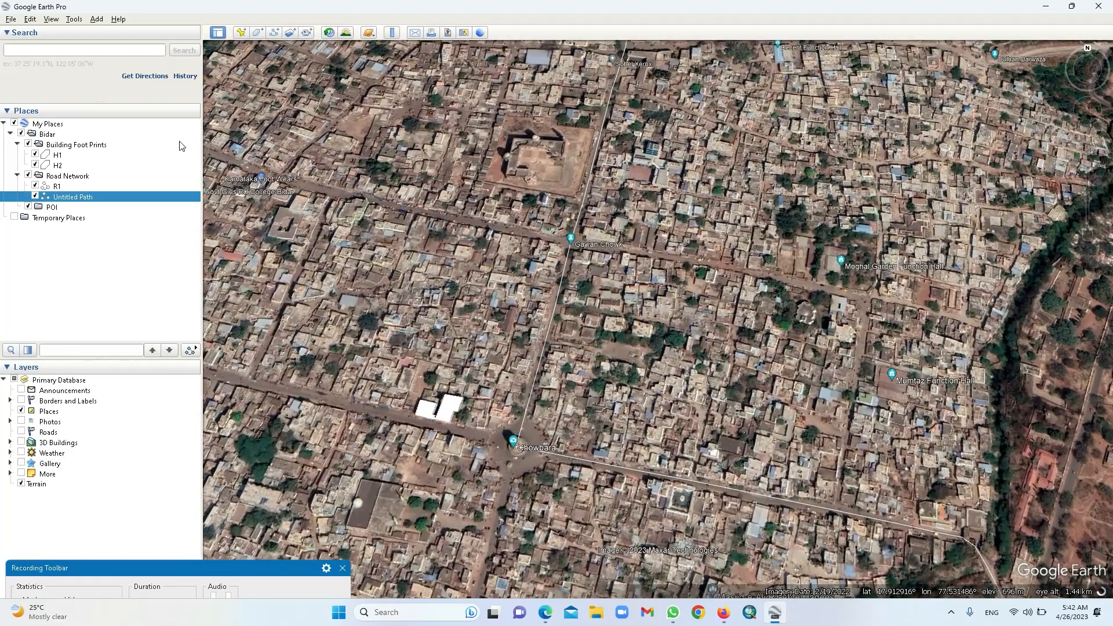
click(53, 211)
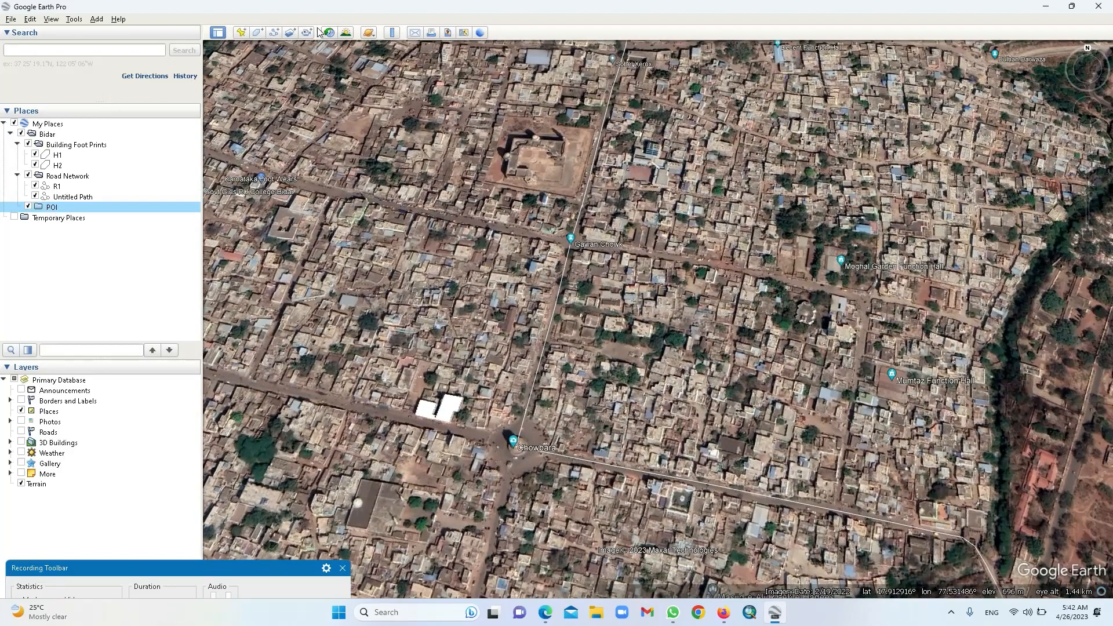
click(242, 33)
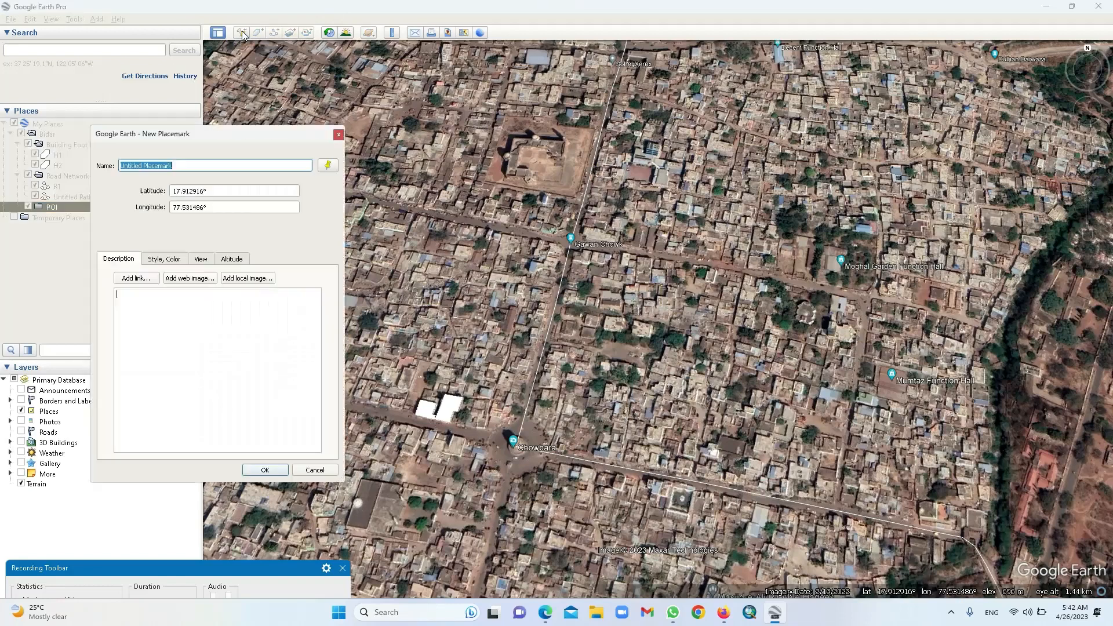
drag(665, 316, 530, 159)
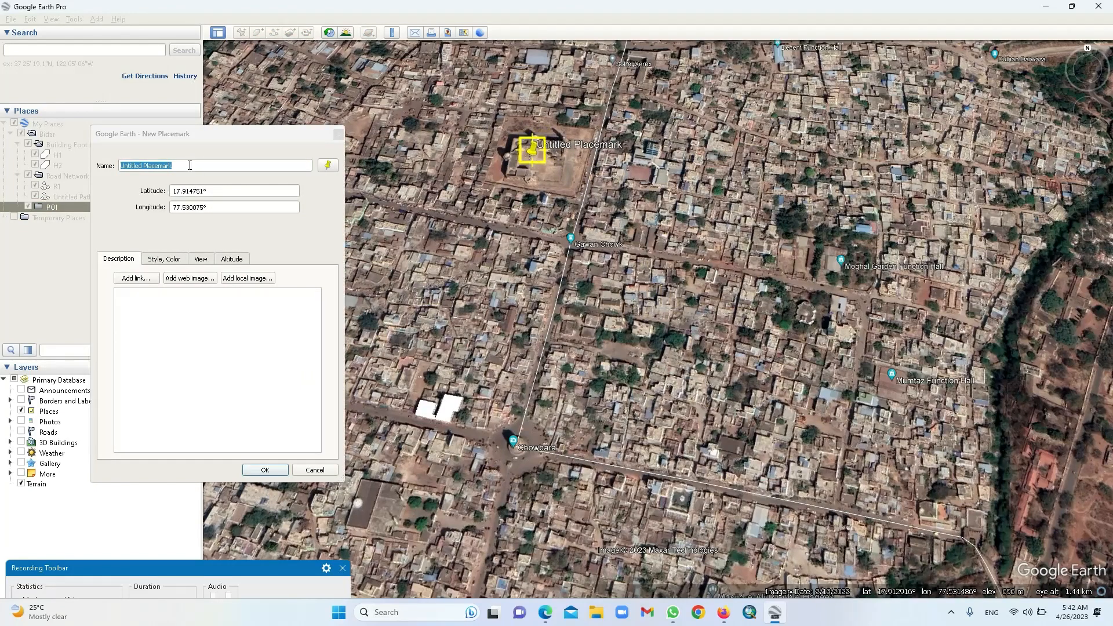
drag(190, 166, 66, 168)
text(M)
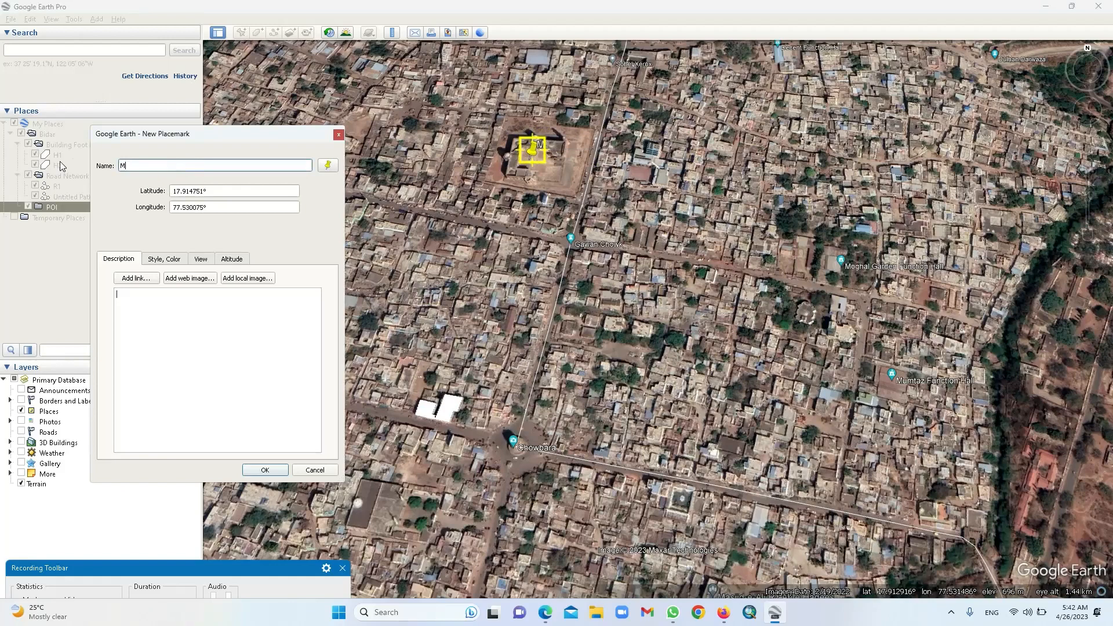
text(ahmood Gawan Mad)
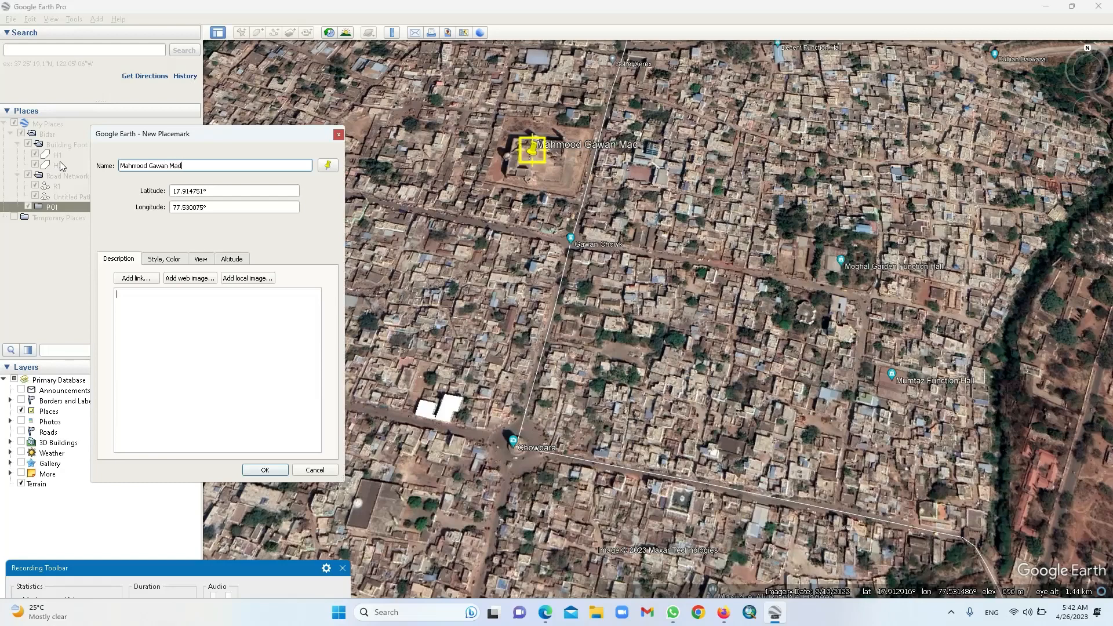
text(rasa)
Set the placemark's icon to the green paddle with a star
click(329, 168)
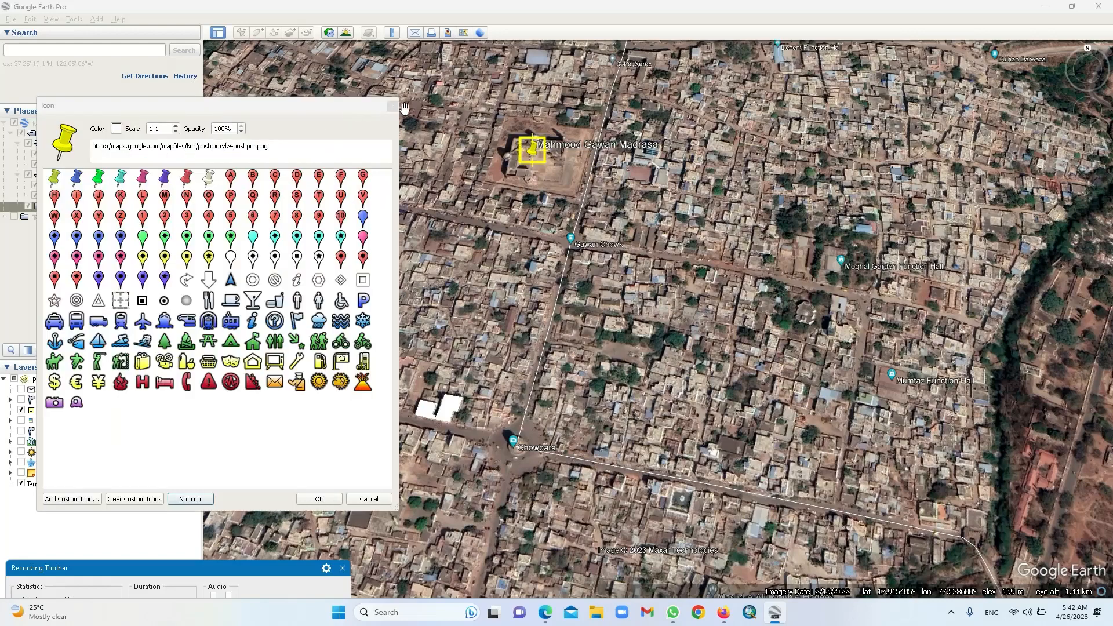
click(393, 106)
click(332, 169)
click(232, 239)
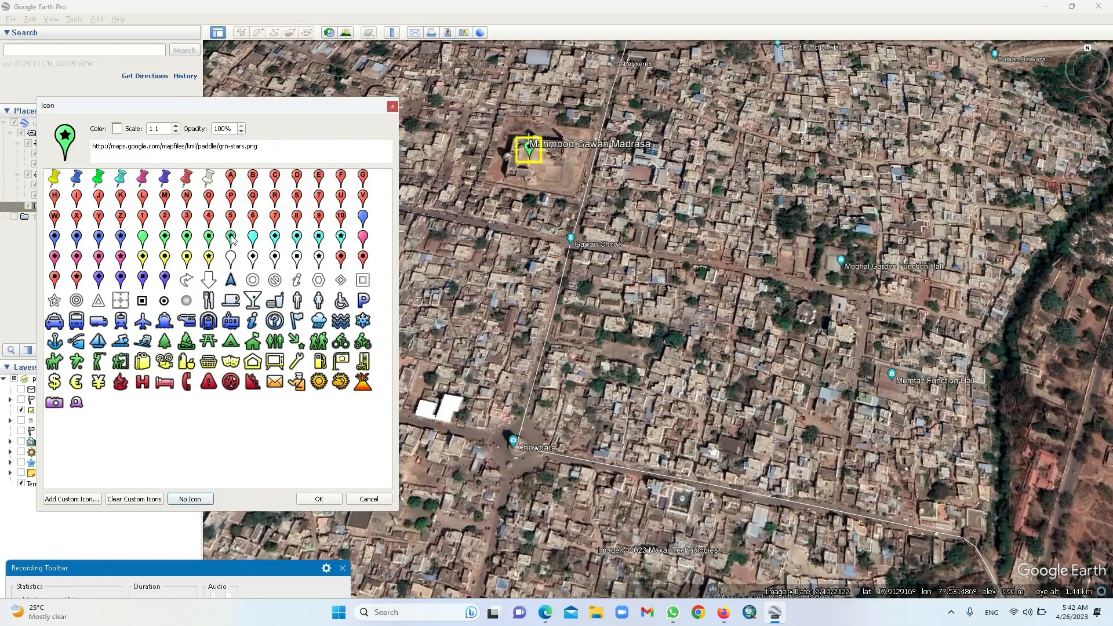
click(321, 501)
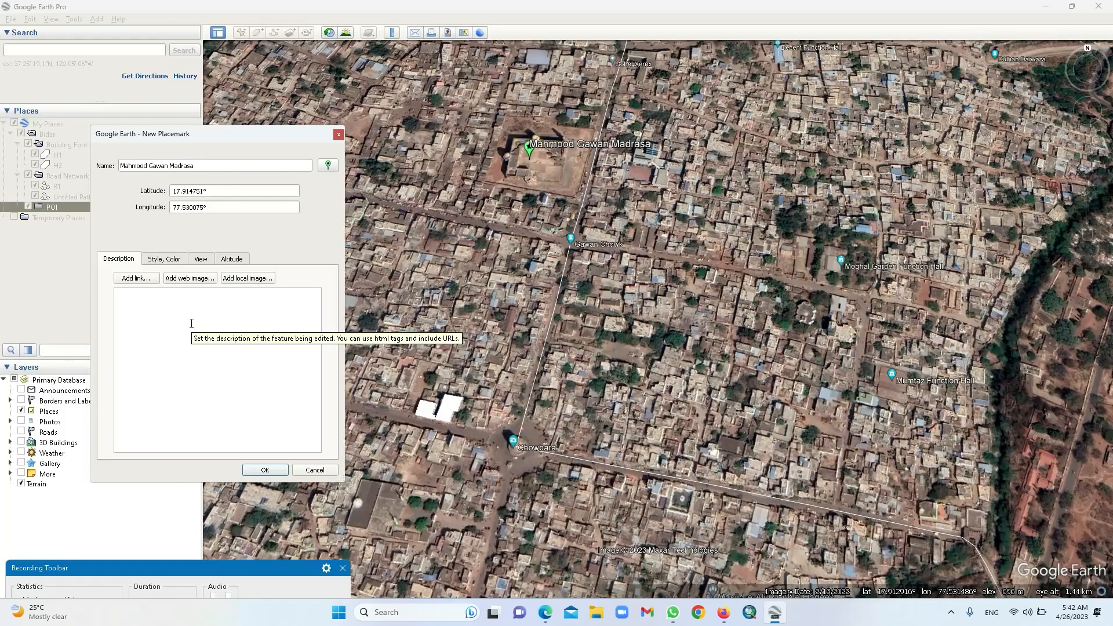
Enter the placemark description "the Bahmani dynasty established university." and save the placemark
text(the Bah)
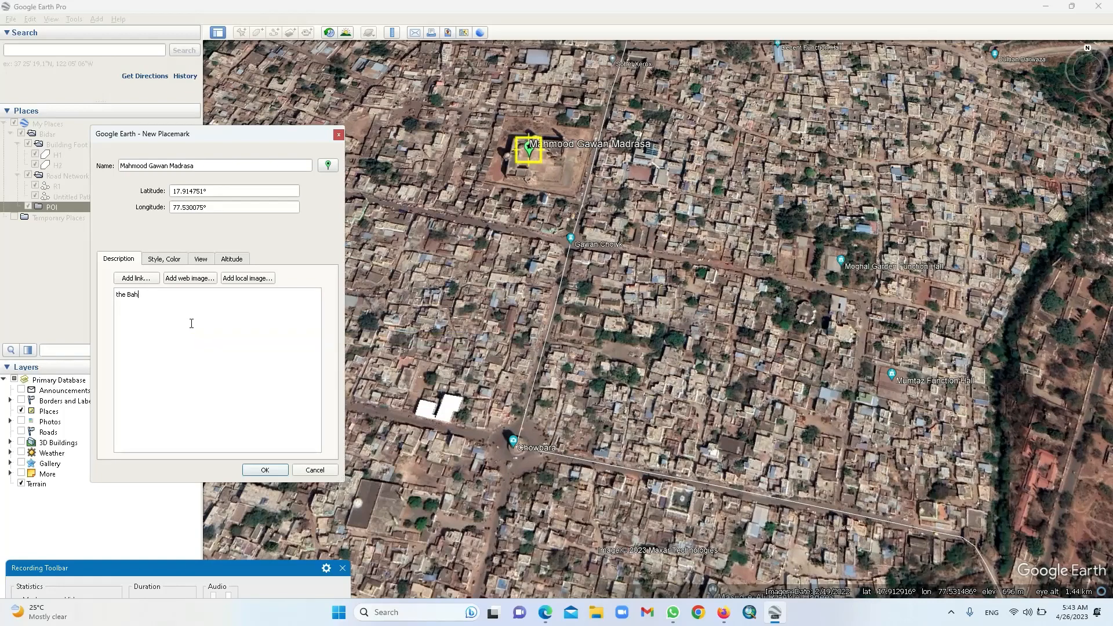
text(mani dynasty established university.)
click(273, 469)
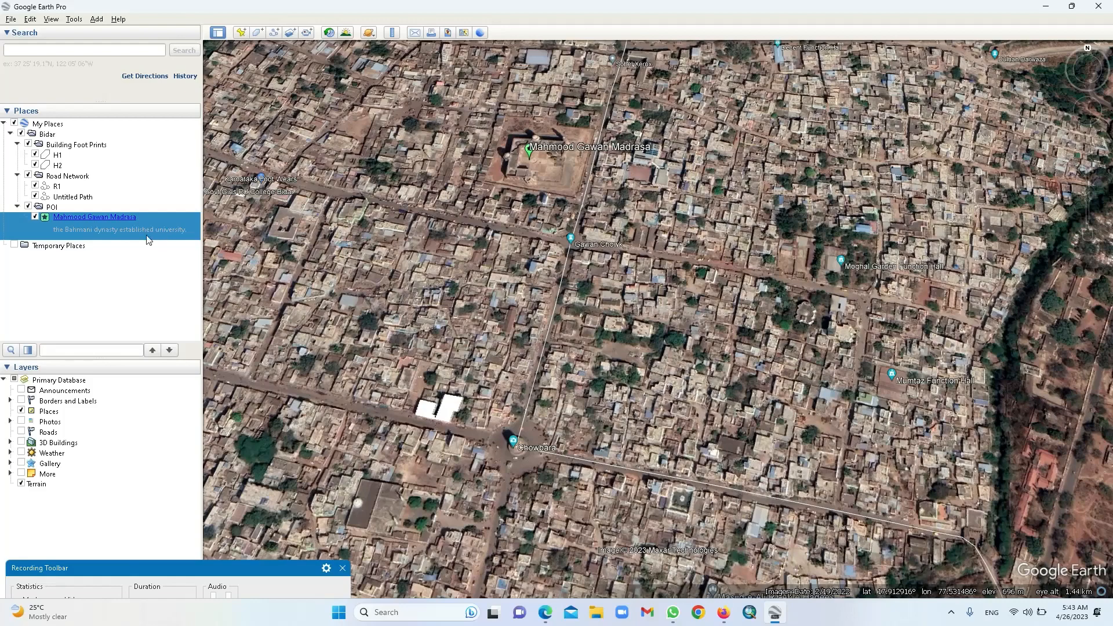
click(132, 282)
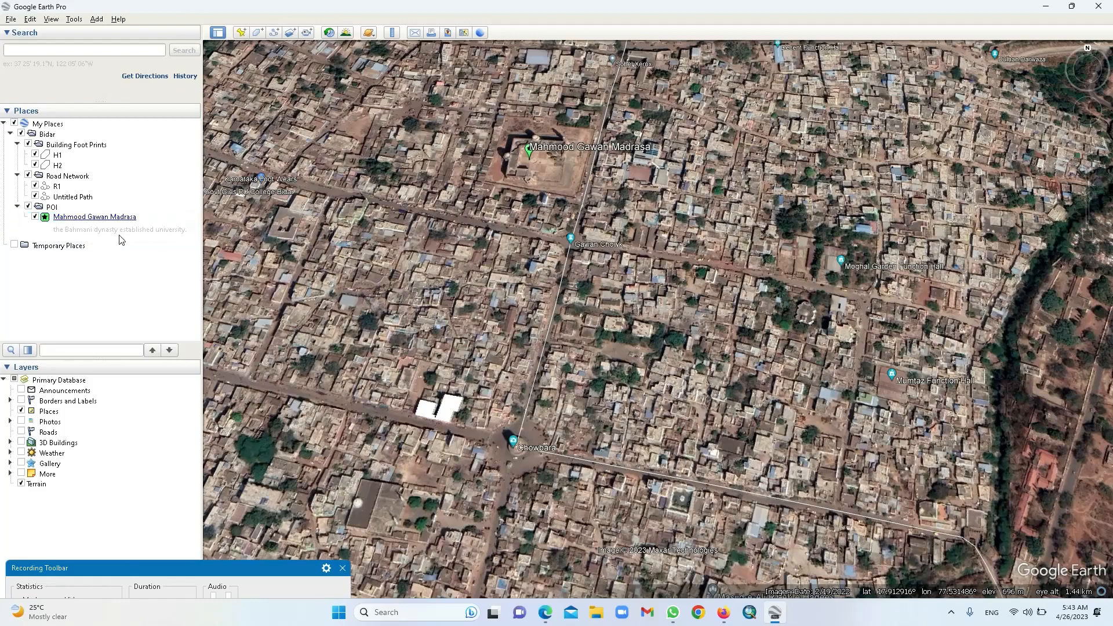
click(52, 208)
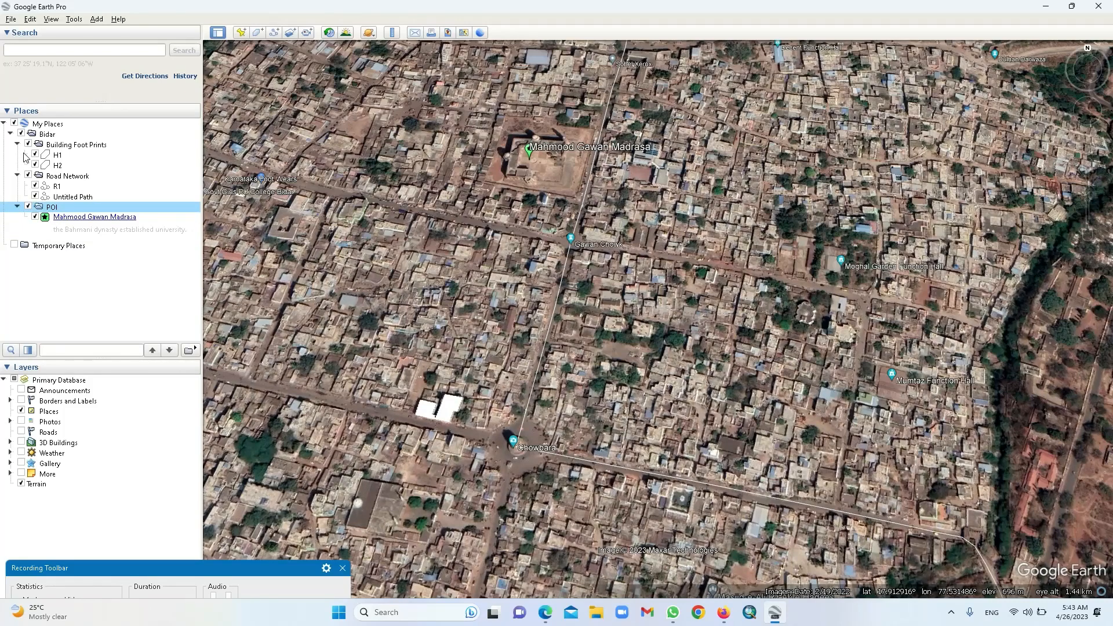
right_click(77, 147)
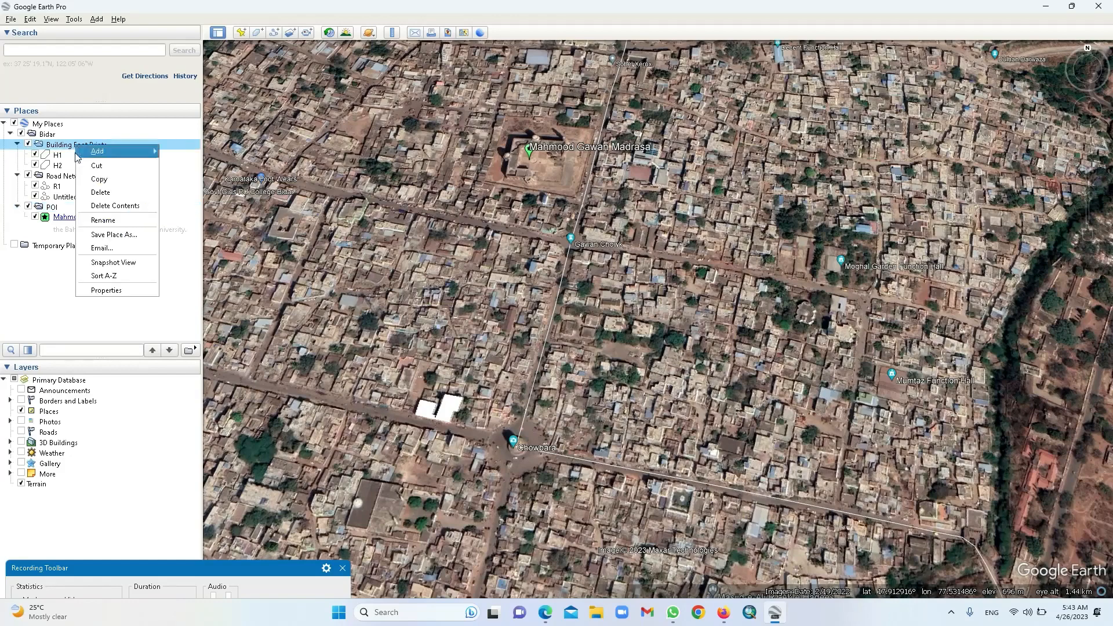
click(53, 136)
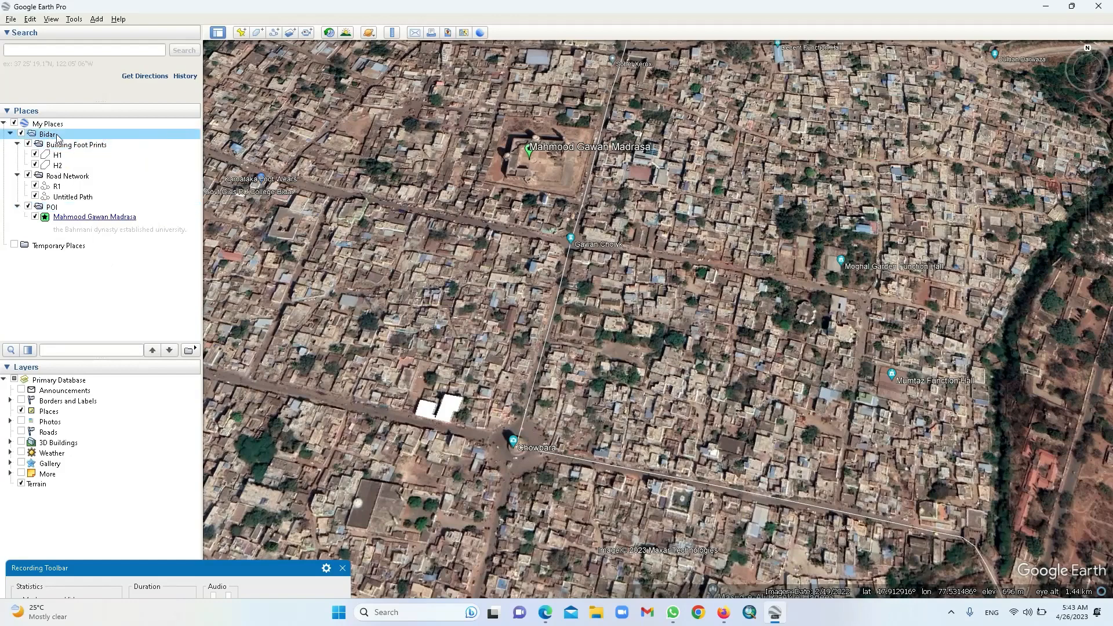
right_click(57, 137)
mouse_move(68, 142)
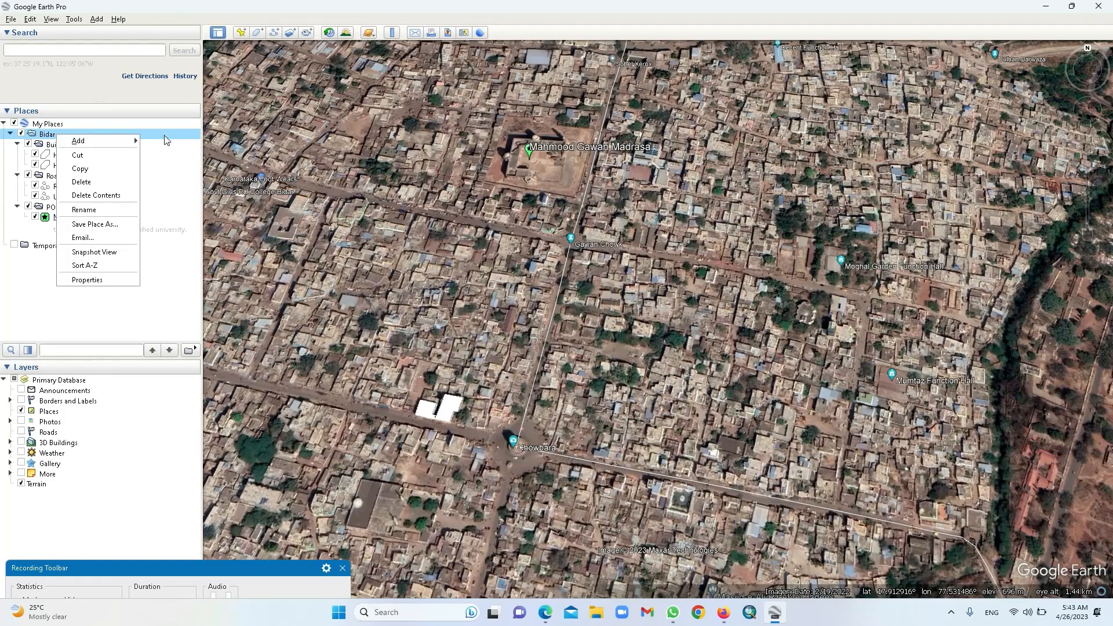
click(184, 145)
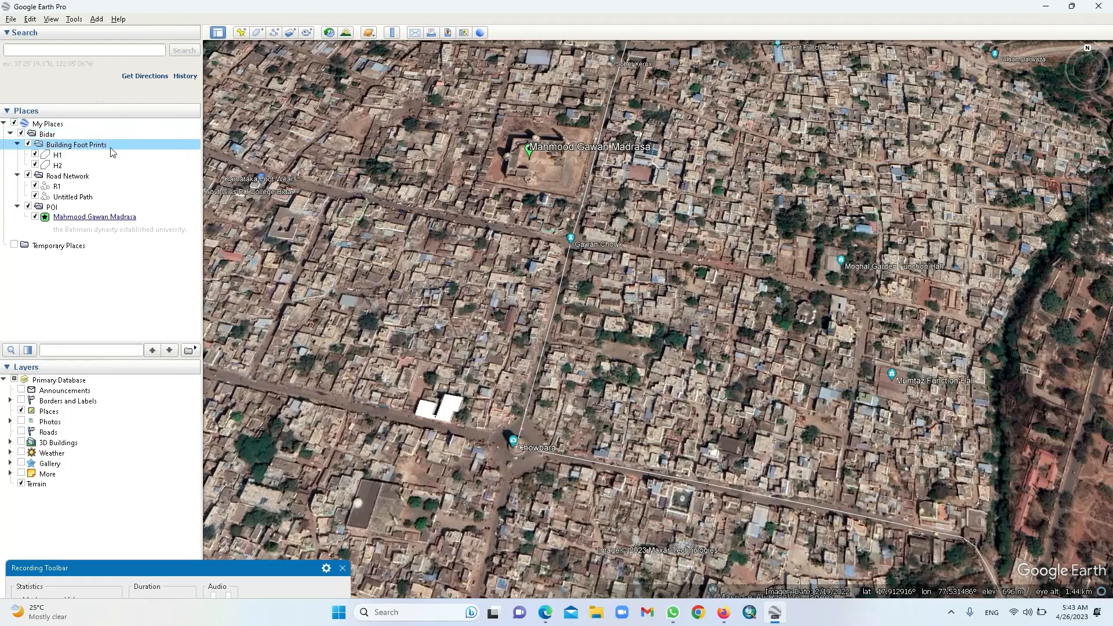
click(98, 179)
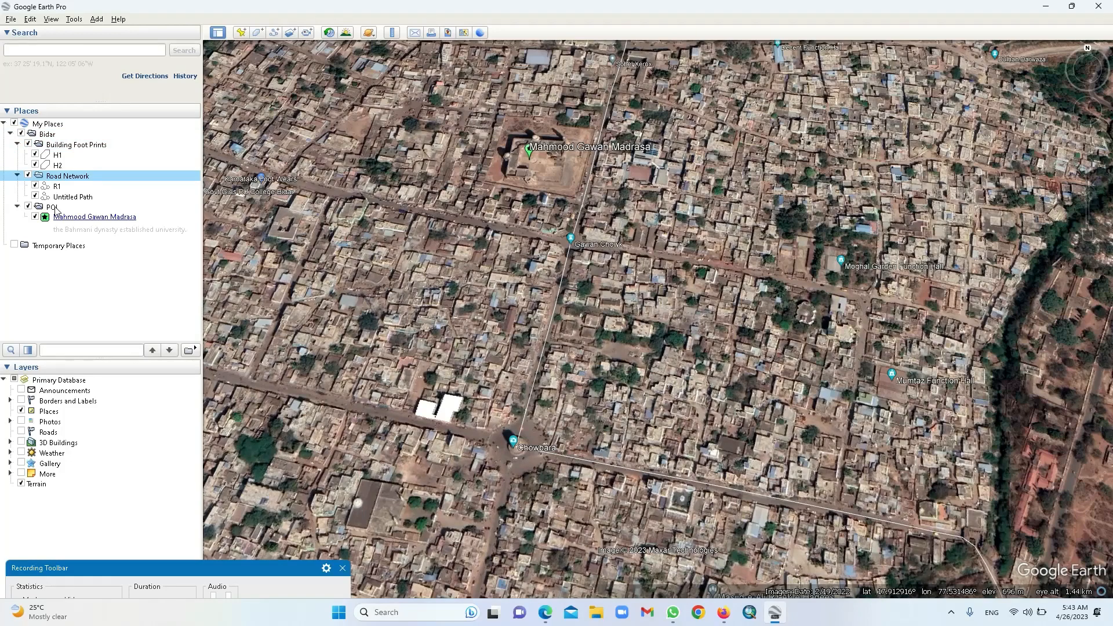
click(56, 210)
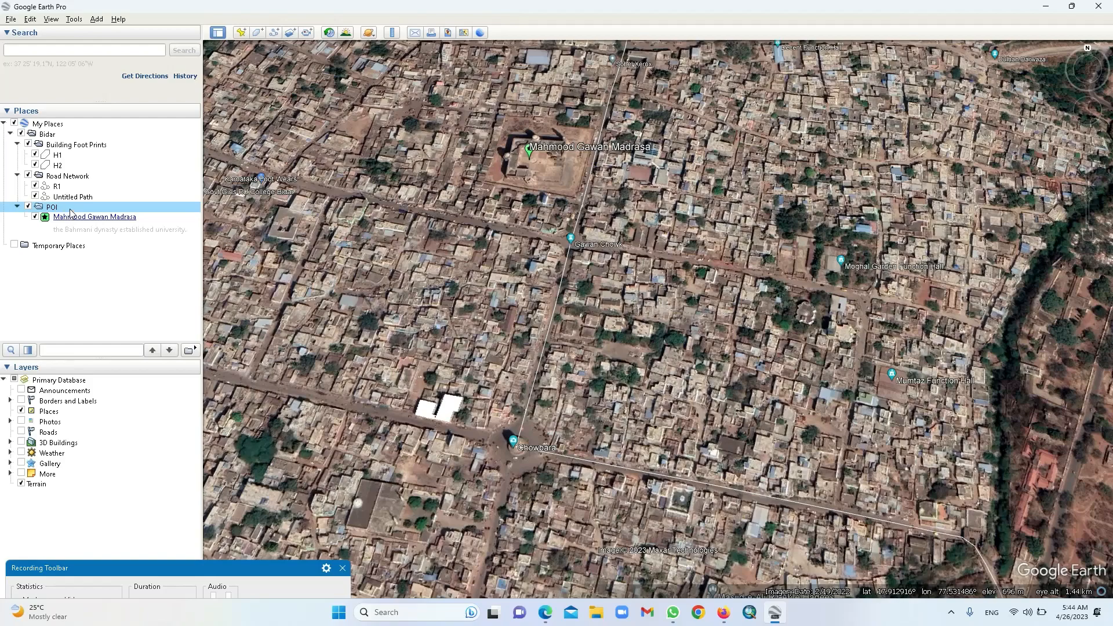
scroll(471, 241, up, 2)
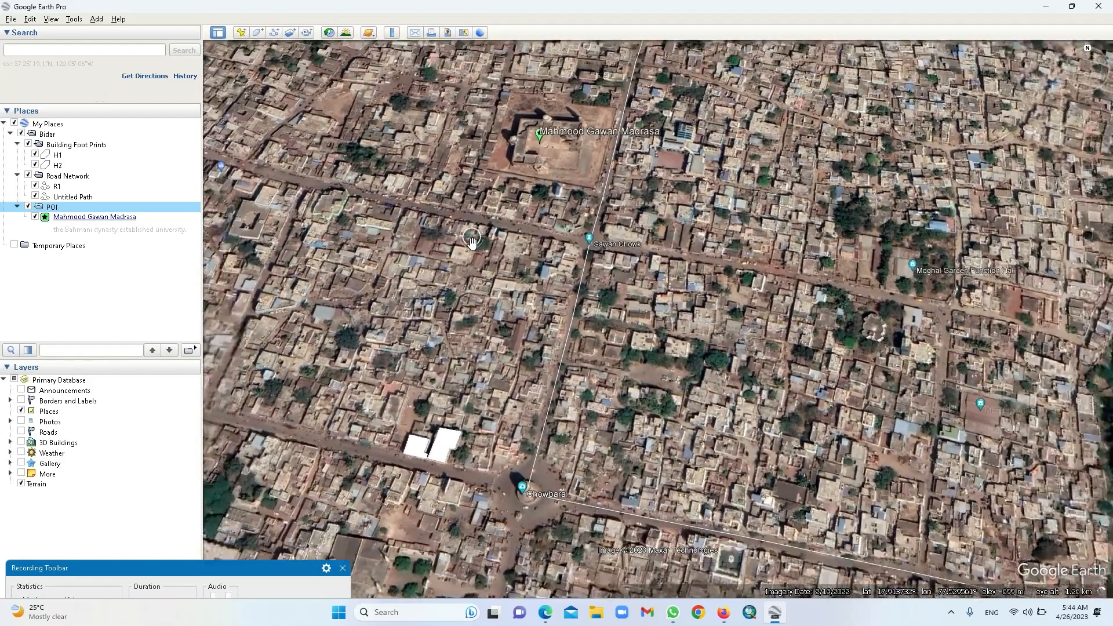
scroll(471, 242, down, 2)
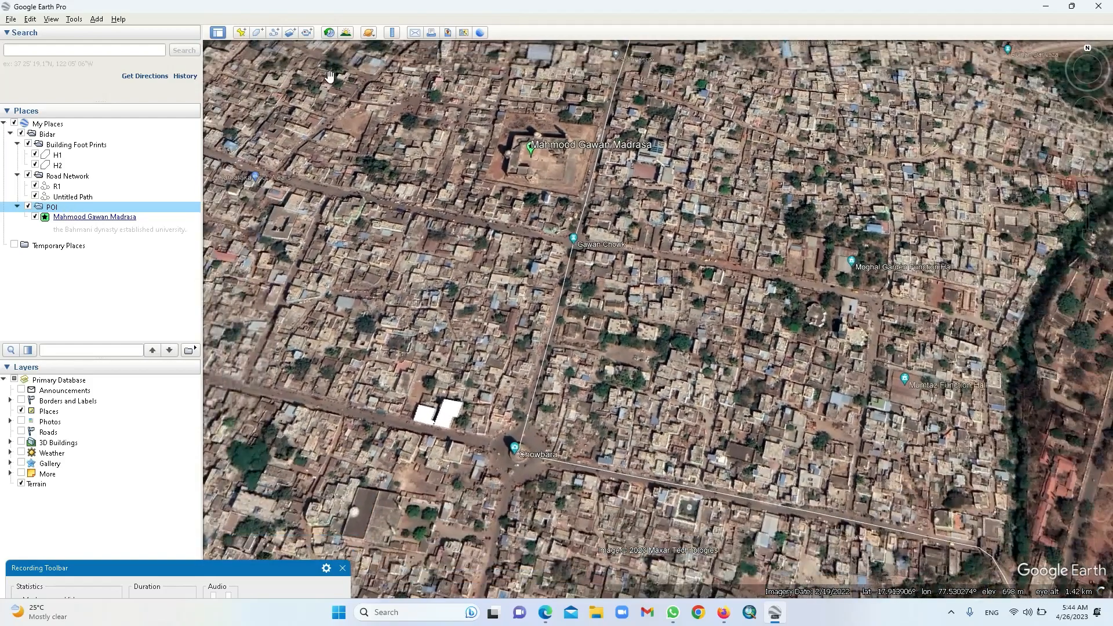
Rename the Bidar folder as "Bidar 2023"
right_click(51, 137)
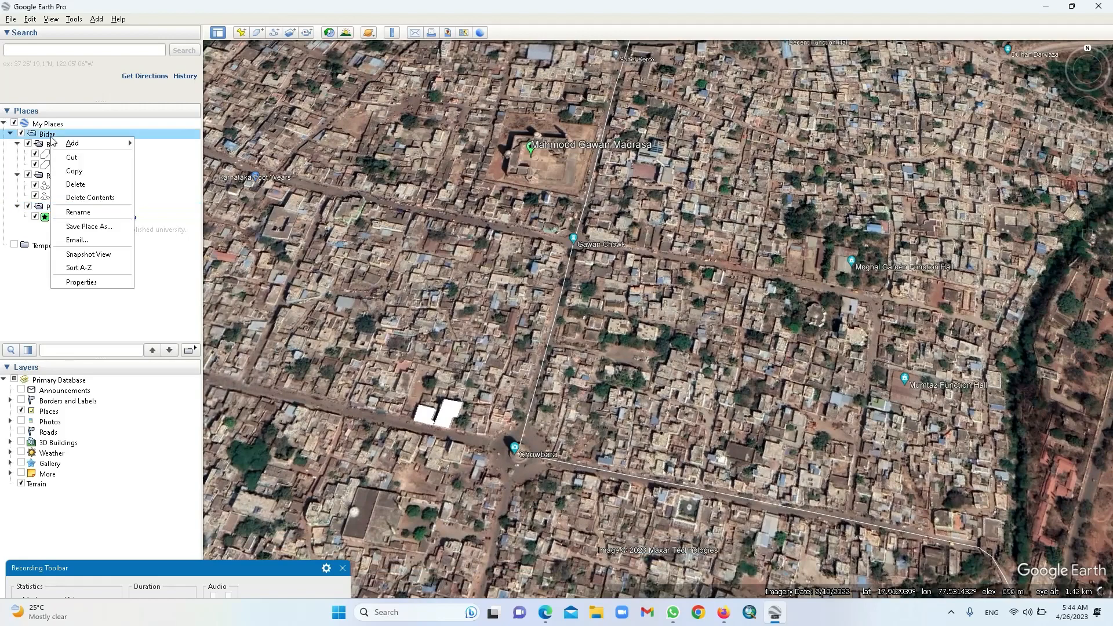
click(103, 282)
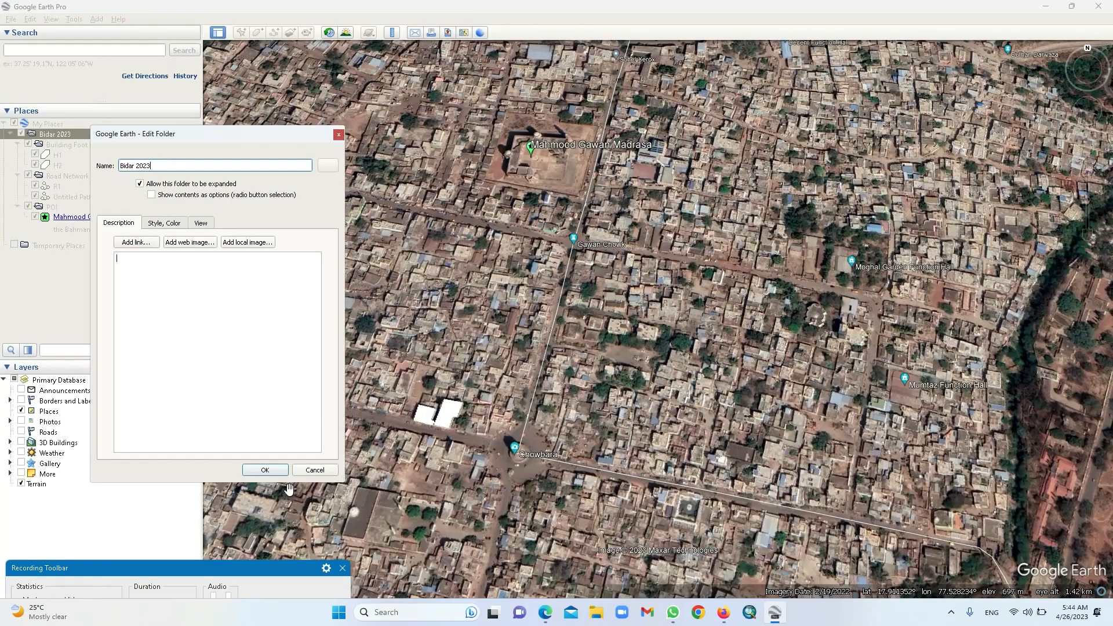
click(270, 471)
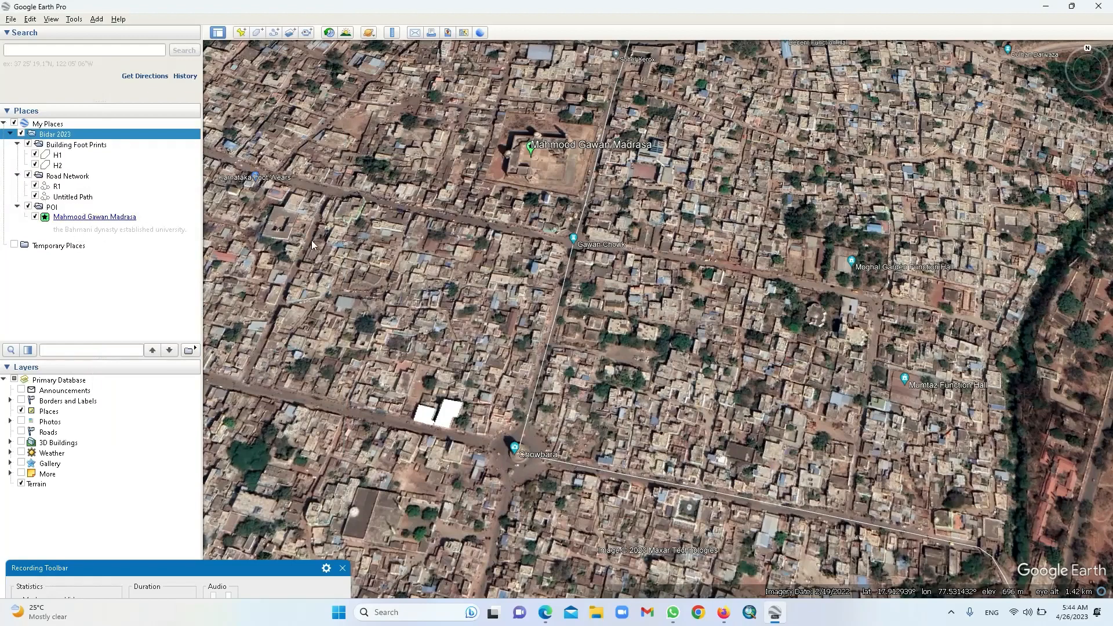
Turn on historical imagery and set the time slider to the 11/2003 imagery of Bidar
click(328, 33)
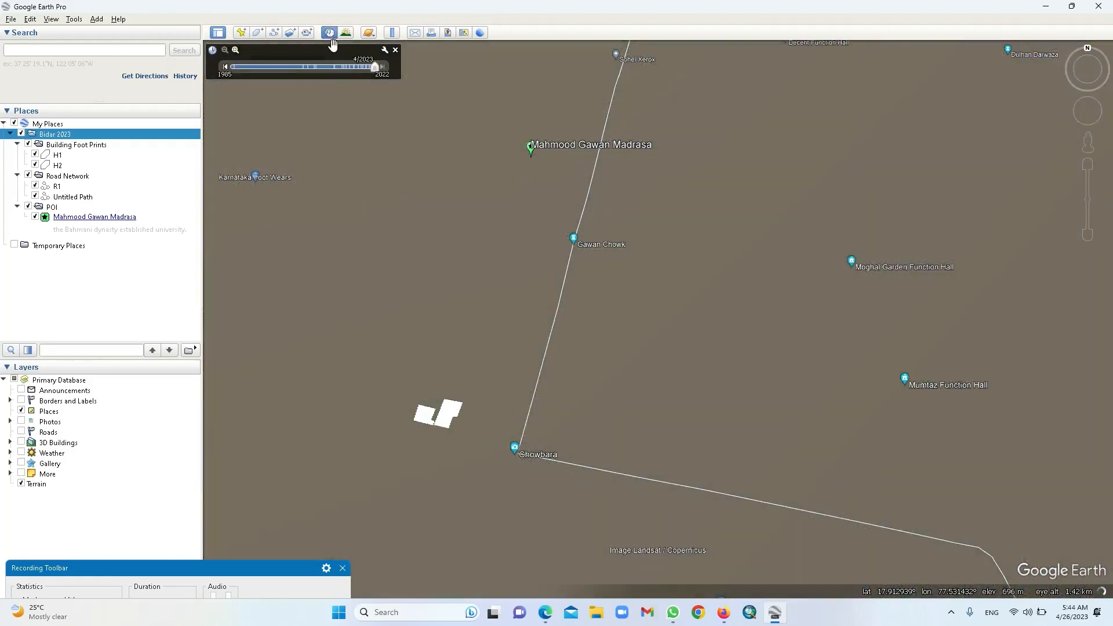
scroll(574, 264, down, 2)
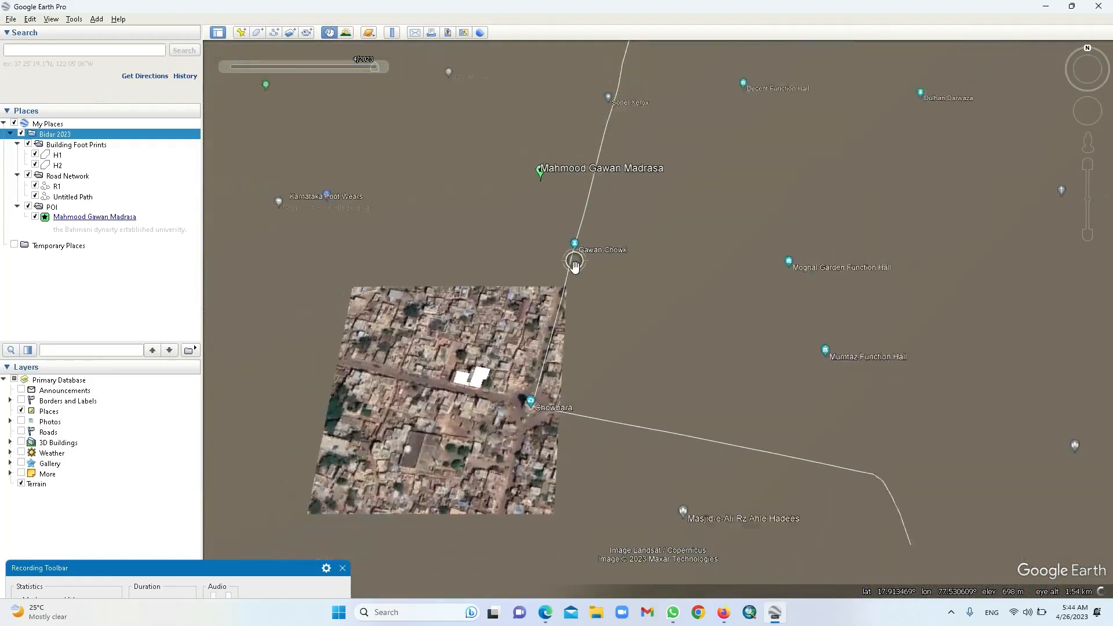
scroll(574, 266, down, 2)
mouse_move(346, 72)
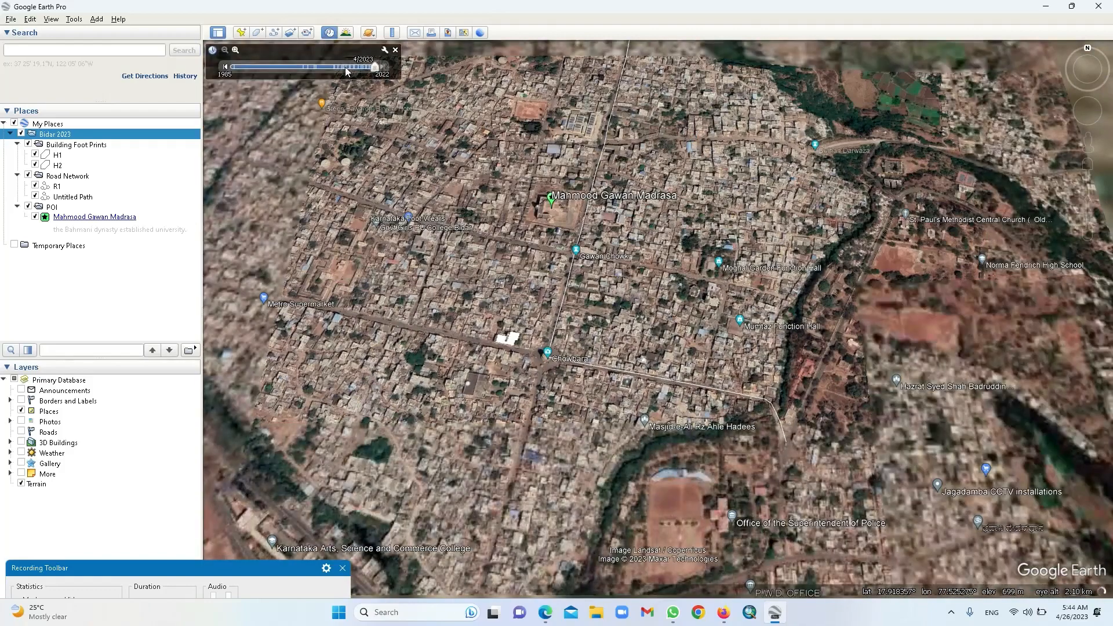
click(303, 66)
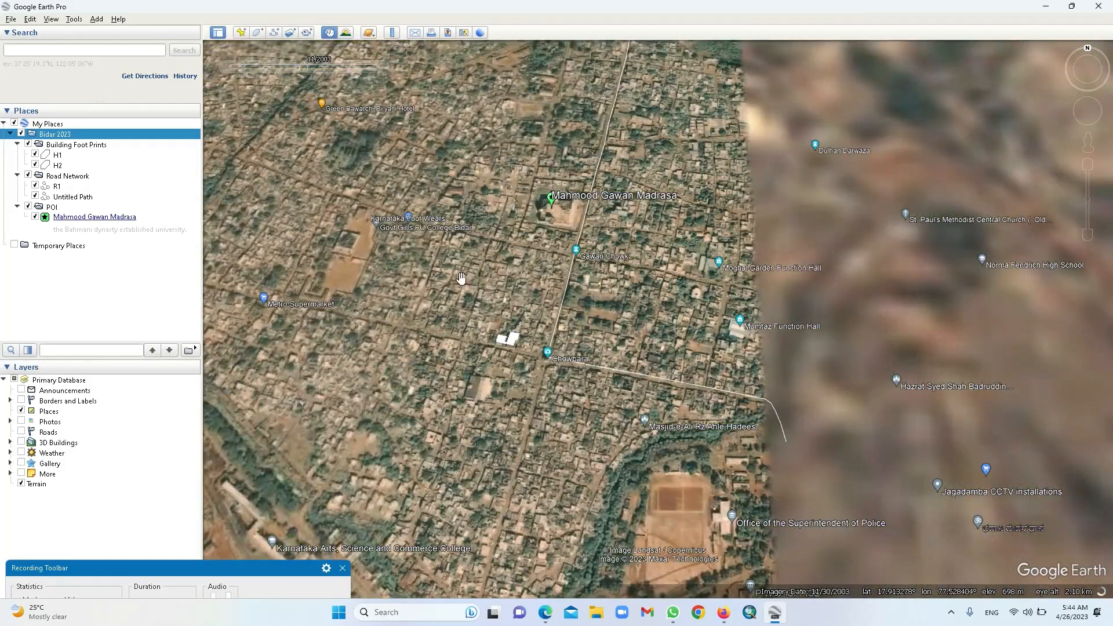
Examine the 2003 imagery around Mahmood Gawan Madrasa, Gawan Chowk and the digitized building footprints near Chowbara
scroll(579, 241, up, 2)
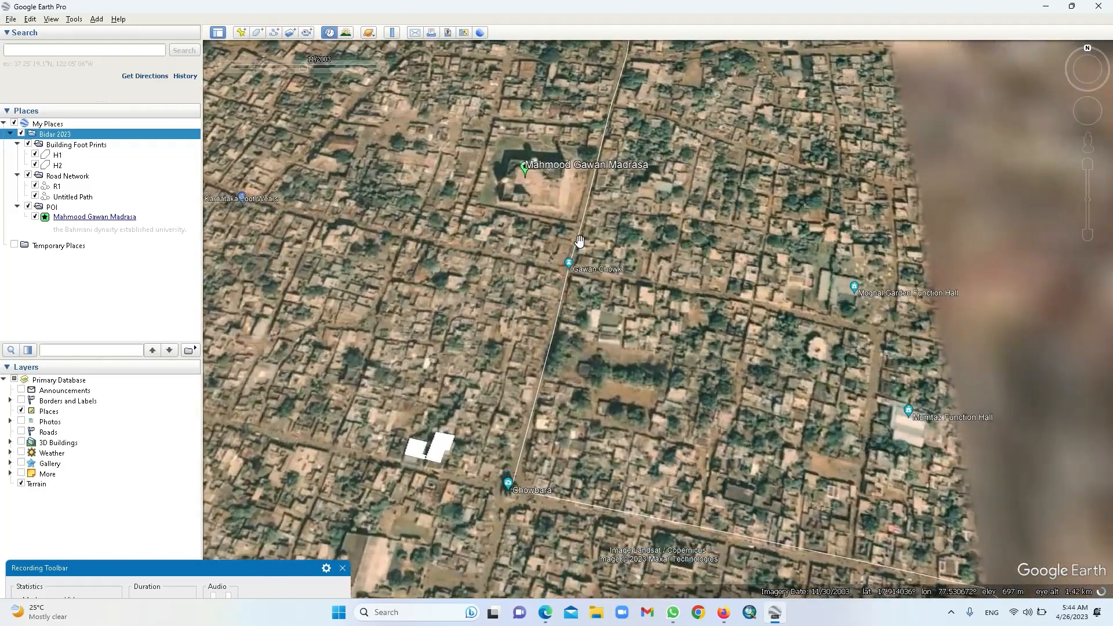
scroll(564, 287, up, 1)
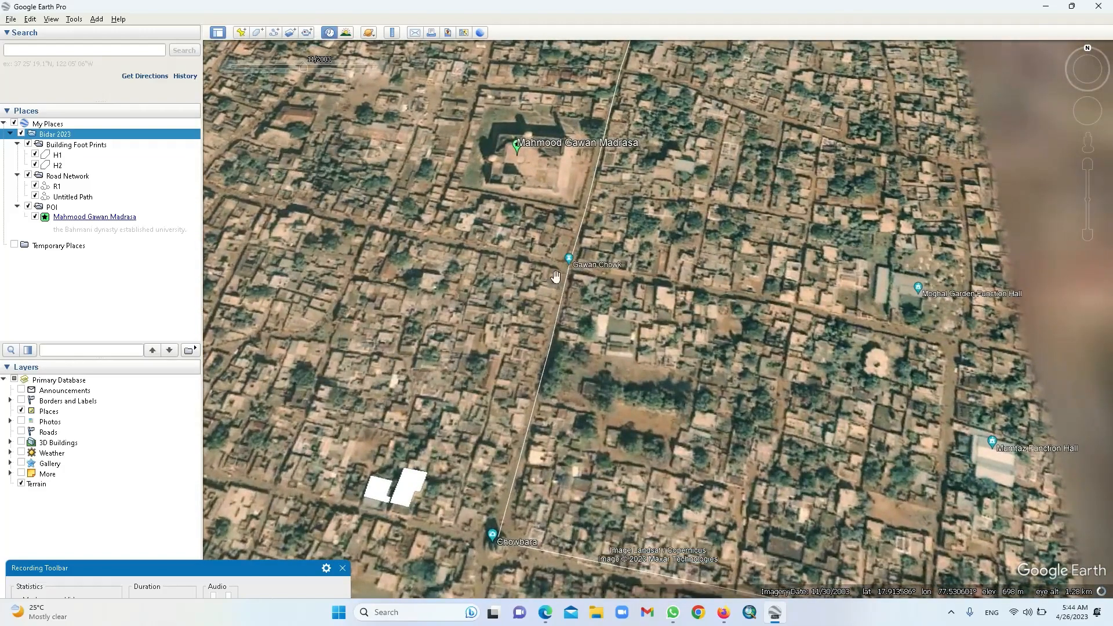
scroll(538, 267, up, 1)
scroll(612, 301, up, 1)
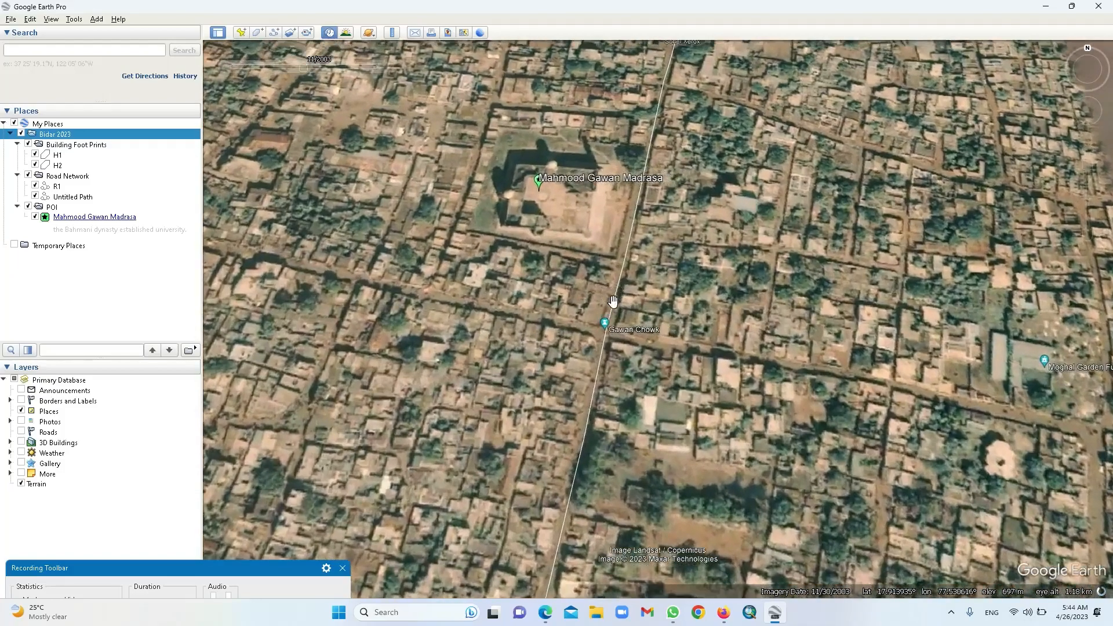
scroll(613, 301, down, 2)
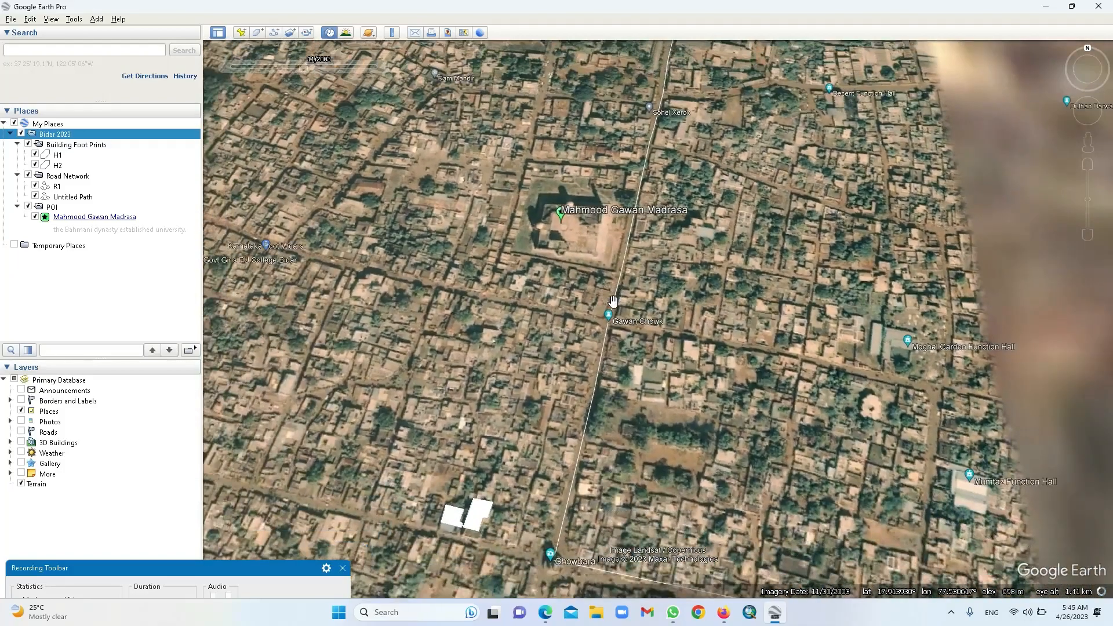
scroll(612, 302, down, 2)
scroll(532, 363, up, 3)
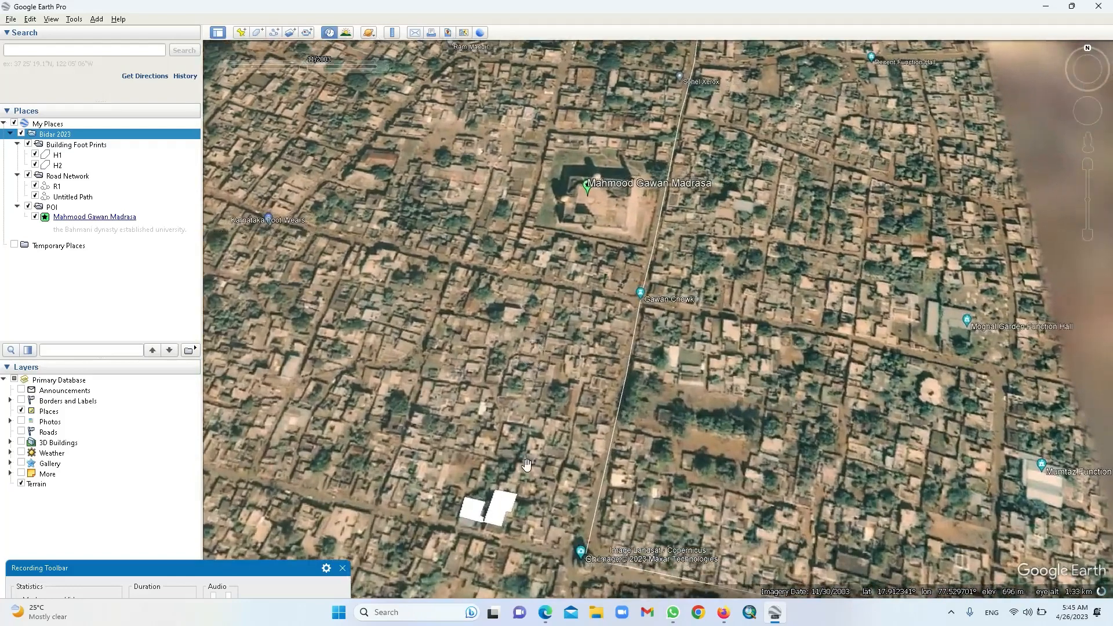
drag(526, 464, 546, 337)
scroll(531, 387, up, 2)
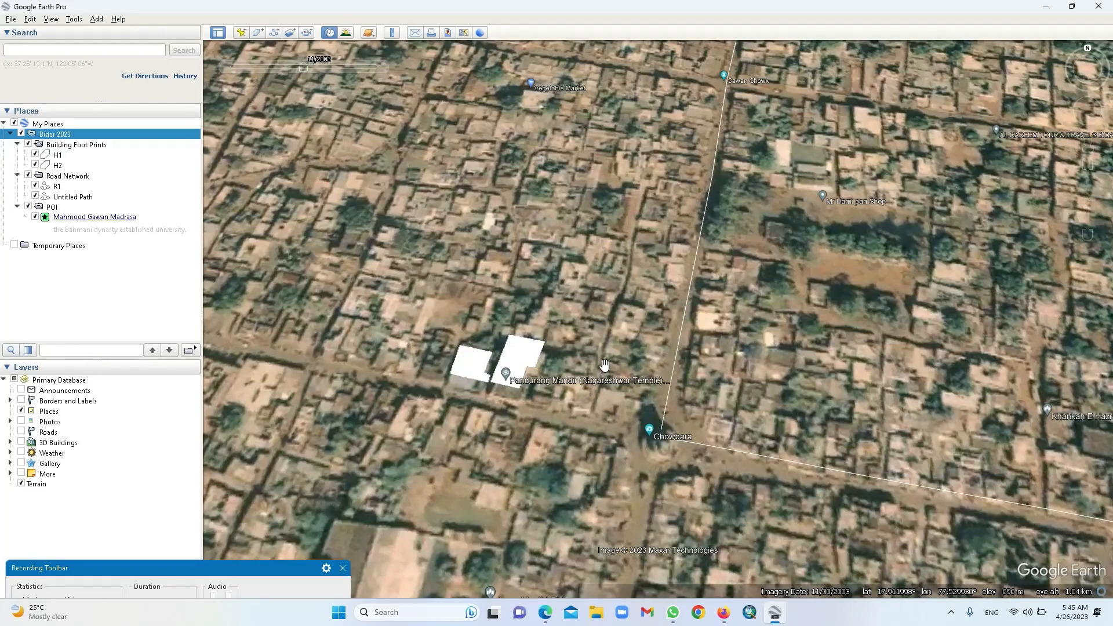
scroll(603, 369, up, 1)
drag(540, 294, 420, 286)
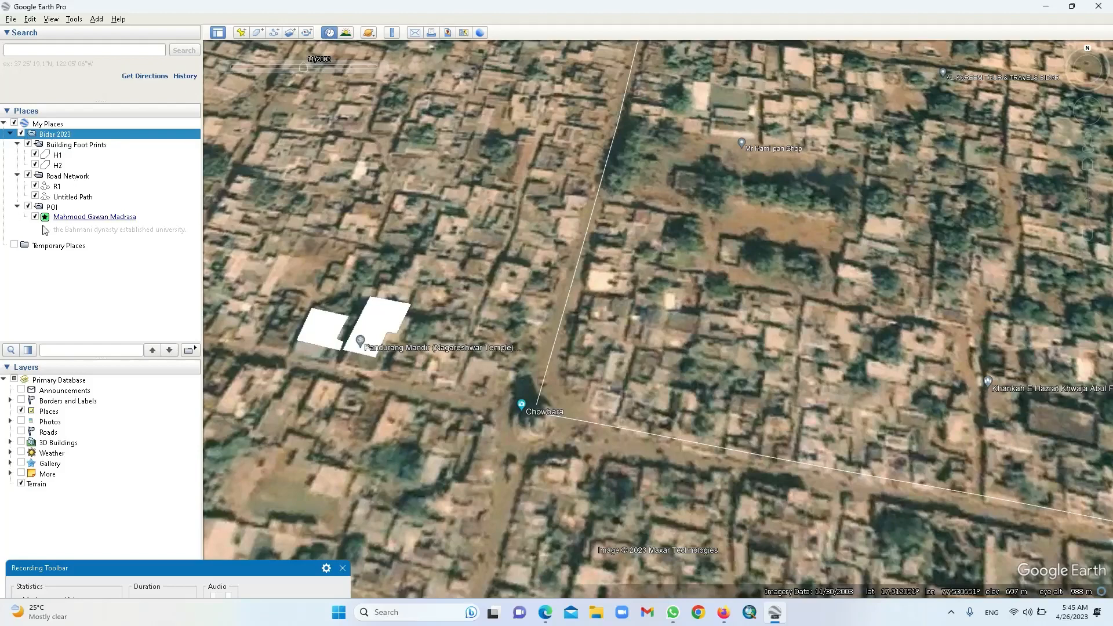
Create a new folder named "Bidar 2003" under My Places
right_click(46, 124)
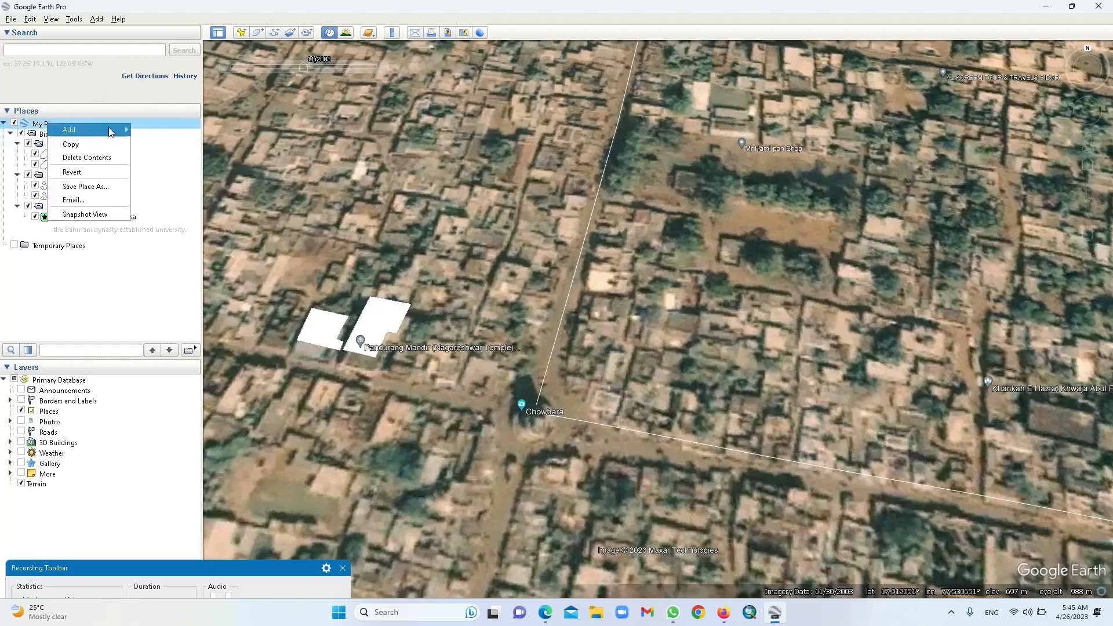
mouse_move(111, 135)
click(171, 133)
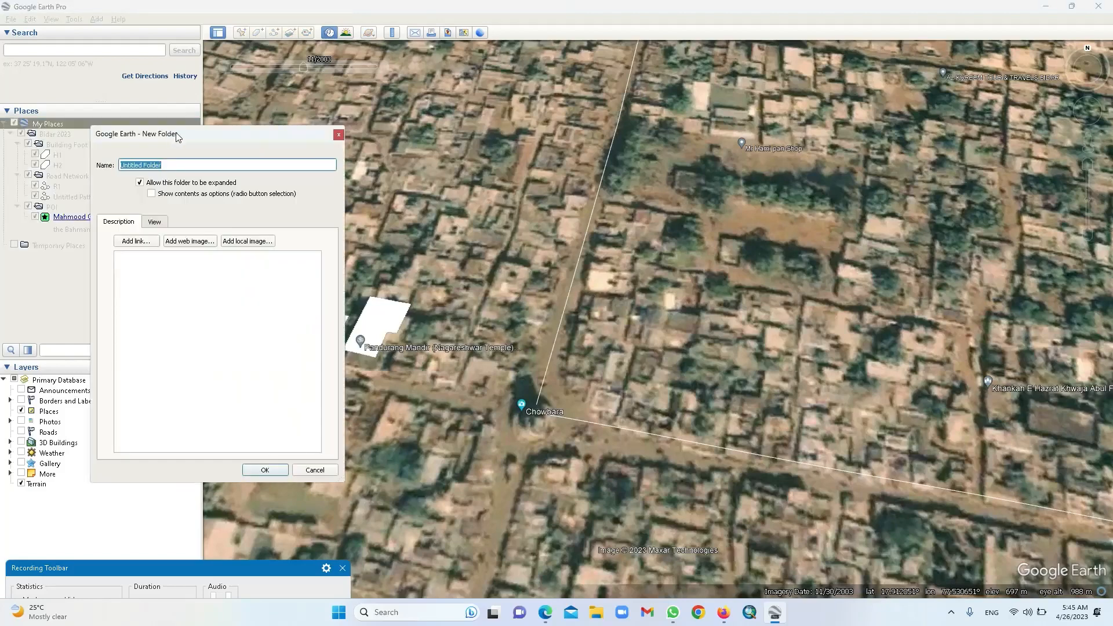
text(Bidar 2003)
click(265, 470)
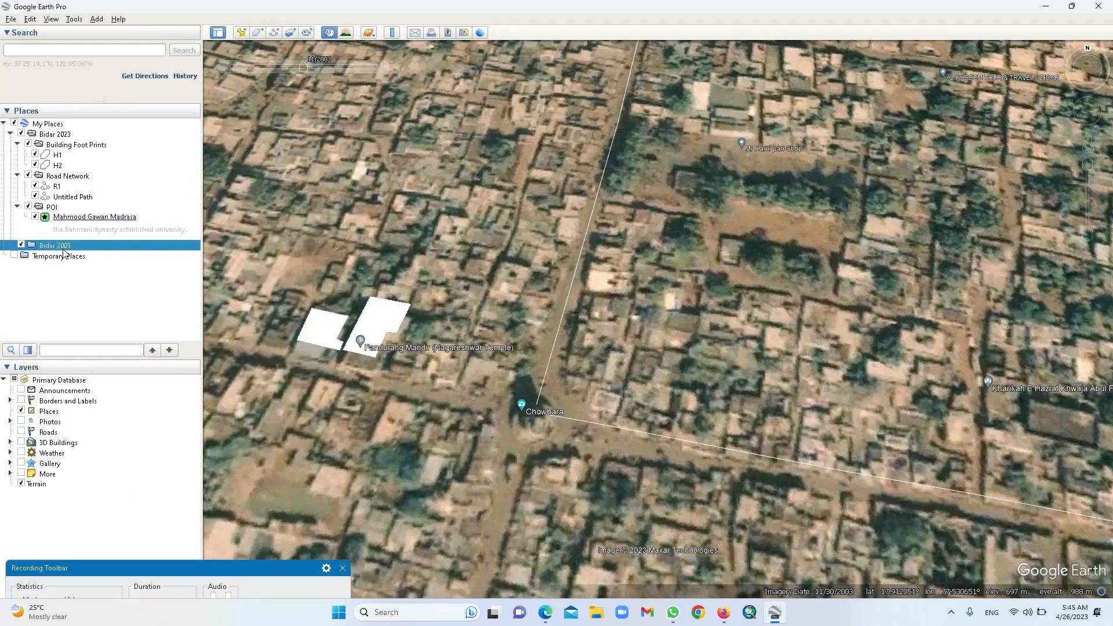
Collapse the Bidar 2023 folder and hide its features from the map
click(10, 134)
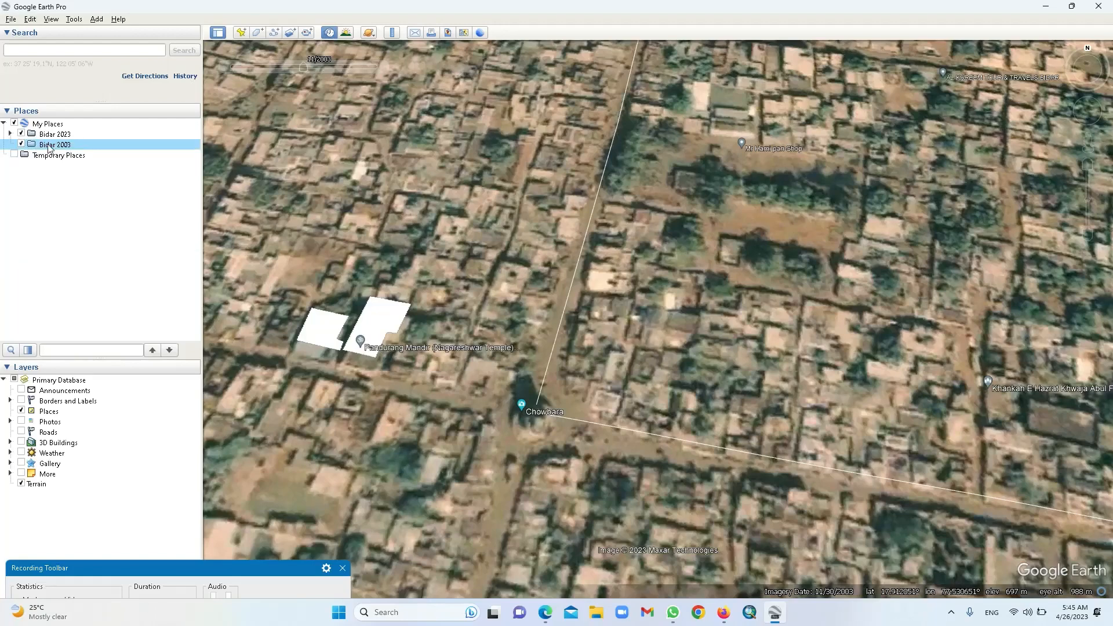
click(11, 134)
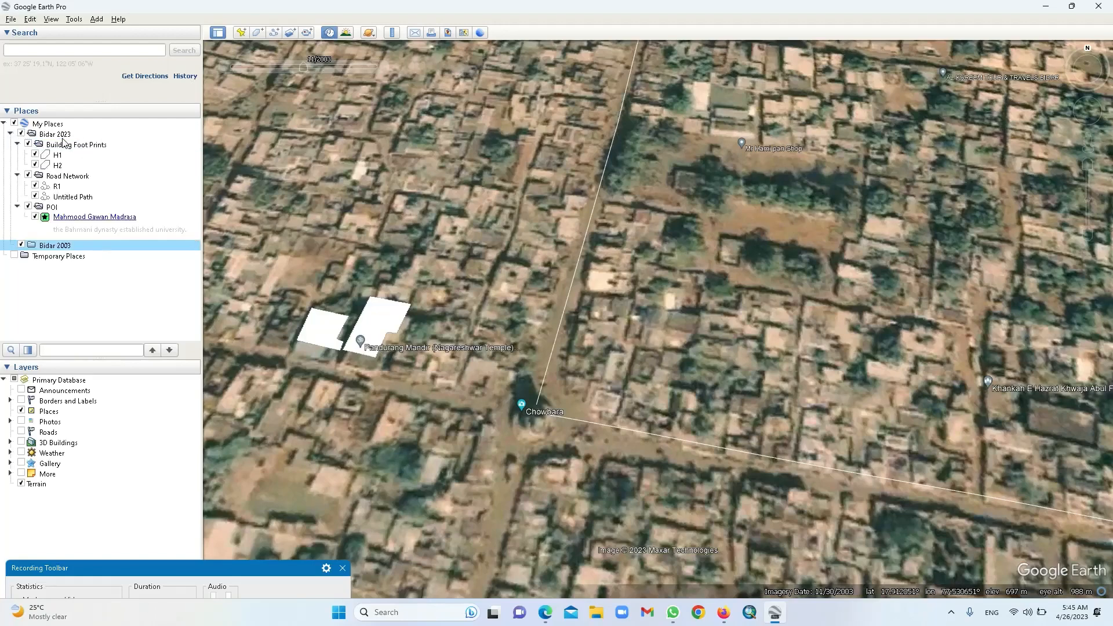
click(11, 134)
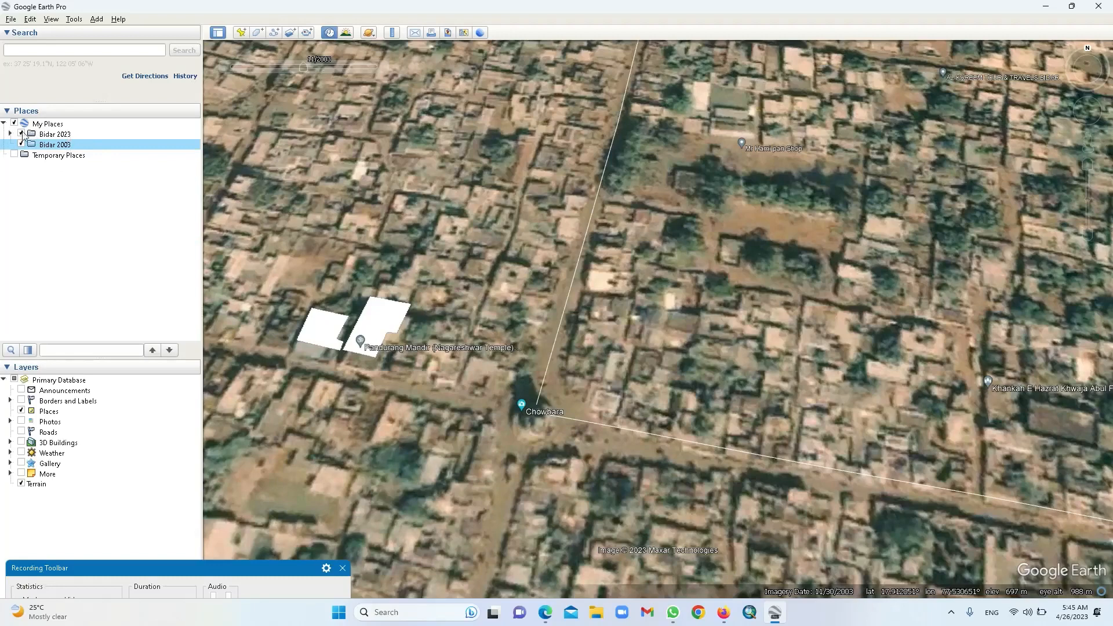
click(10, 134)
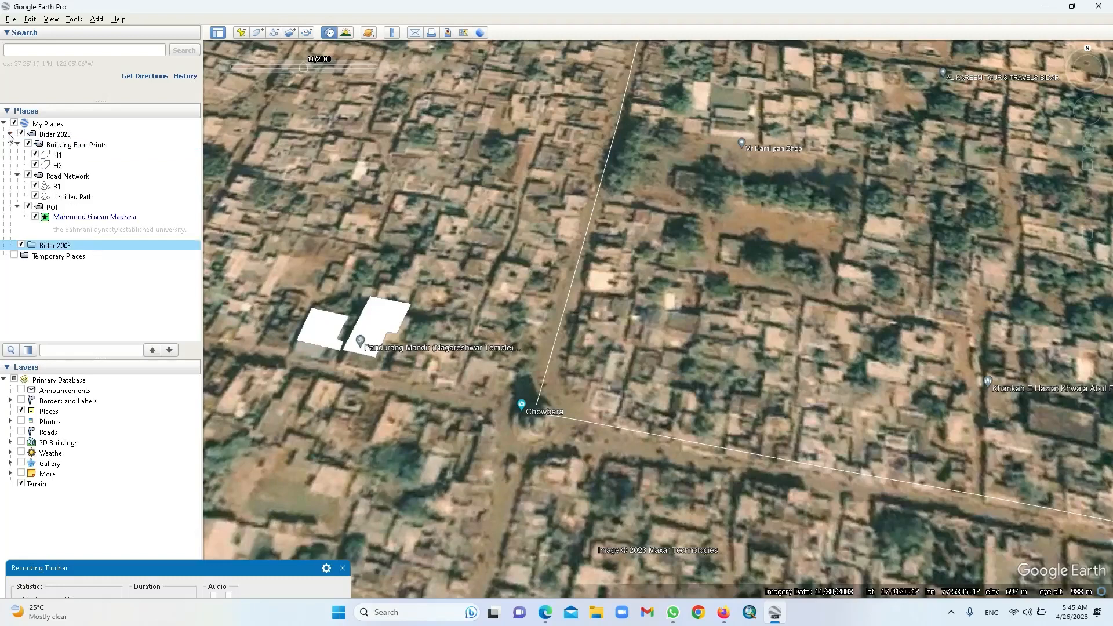
click(9, 136)
click(10, 134)
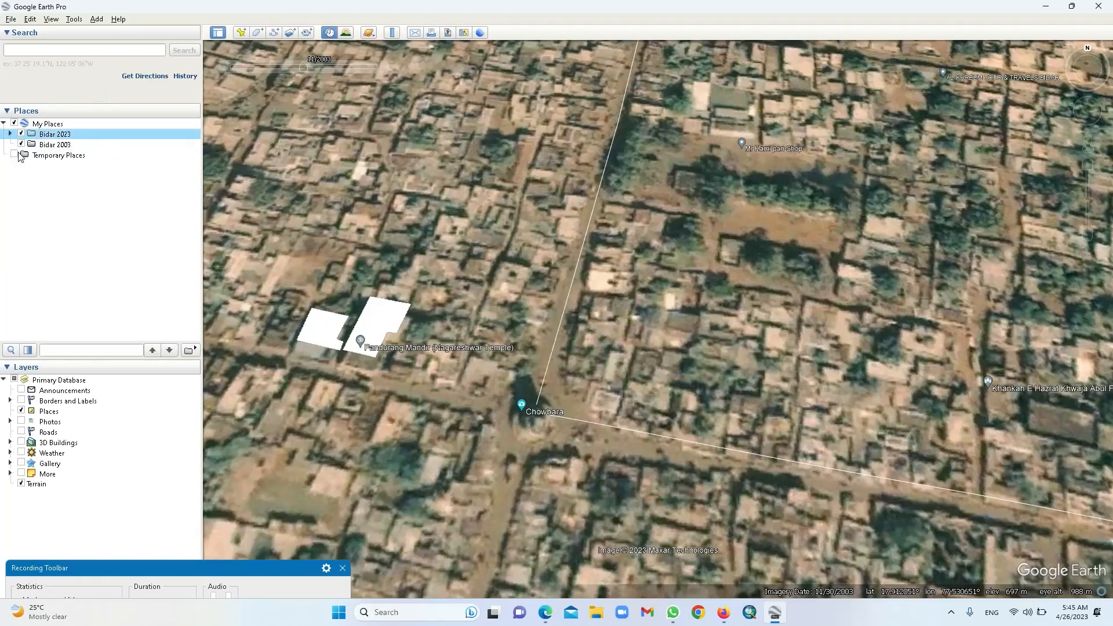
click(70, 149)
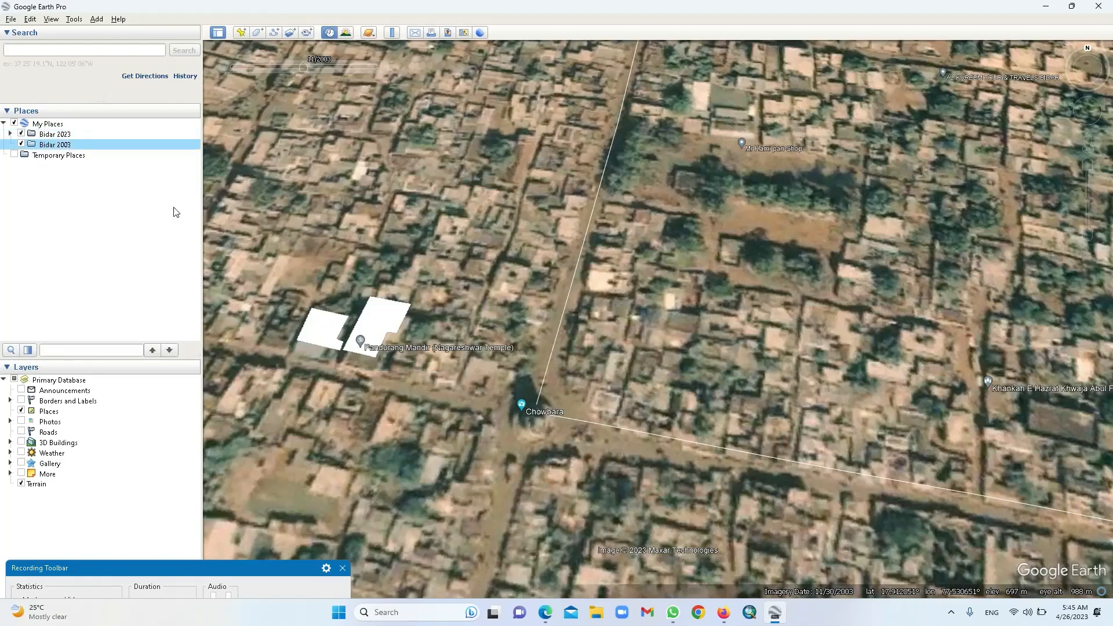
double_click(69, 149)
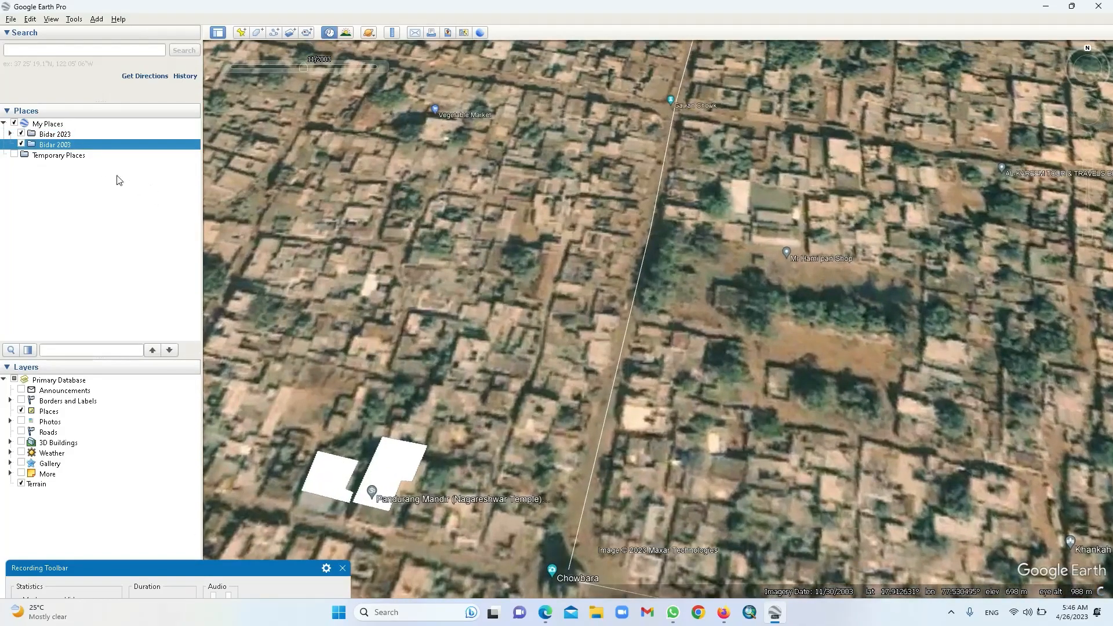
click(21, 134)
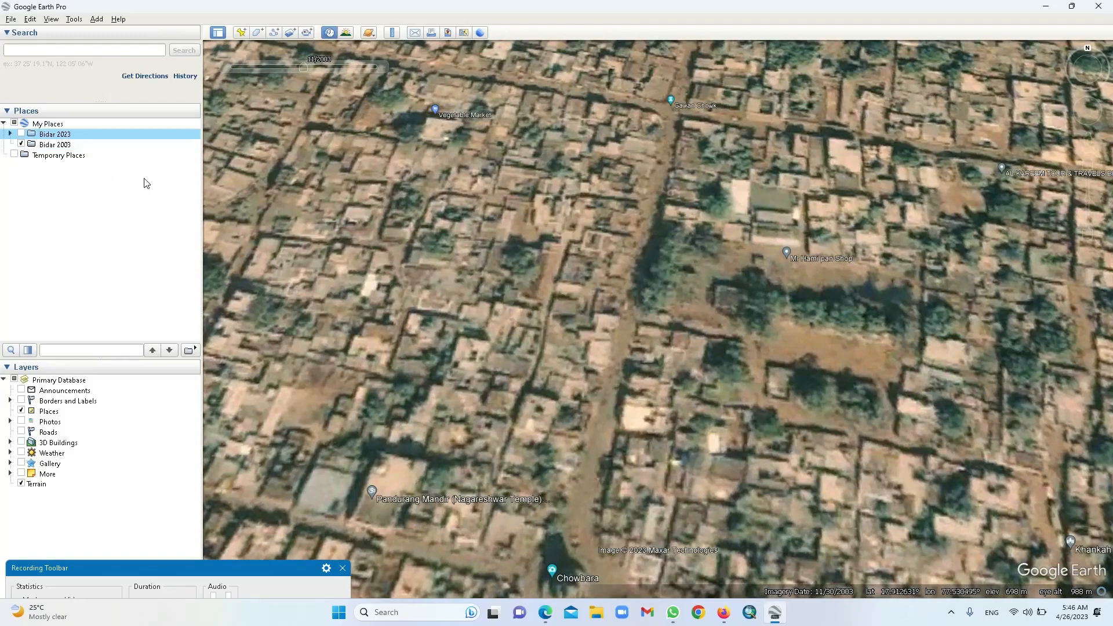
Add a subfolder named "Buildings" inside the Bidar 2003 folder
click(68, 145)
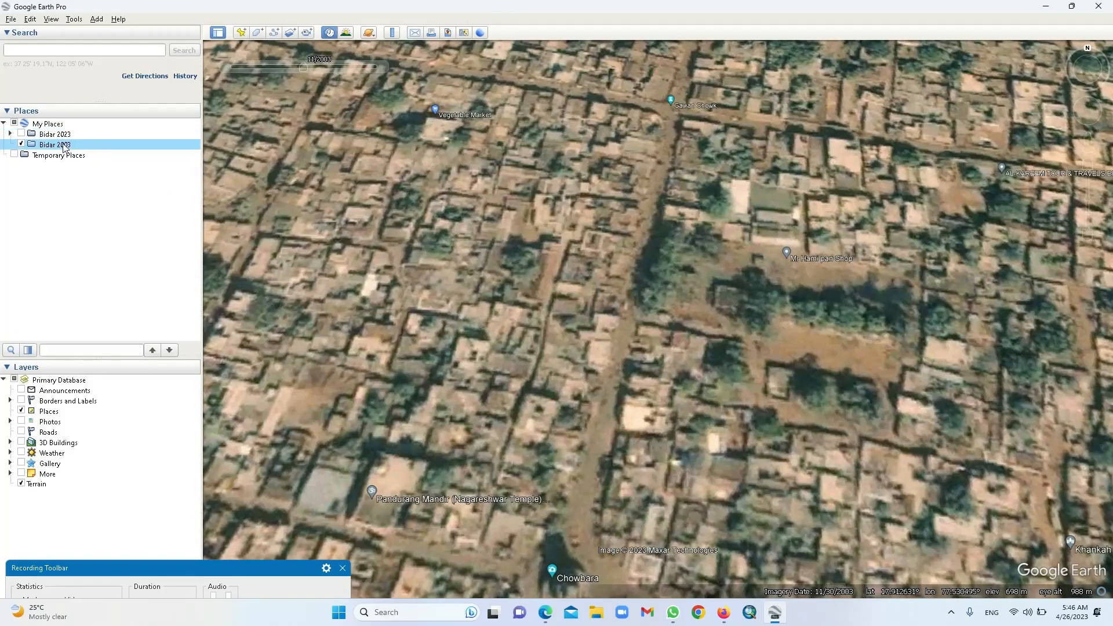
right_click(64, 147)
mouse_move(81, 149)
click(175, 152)
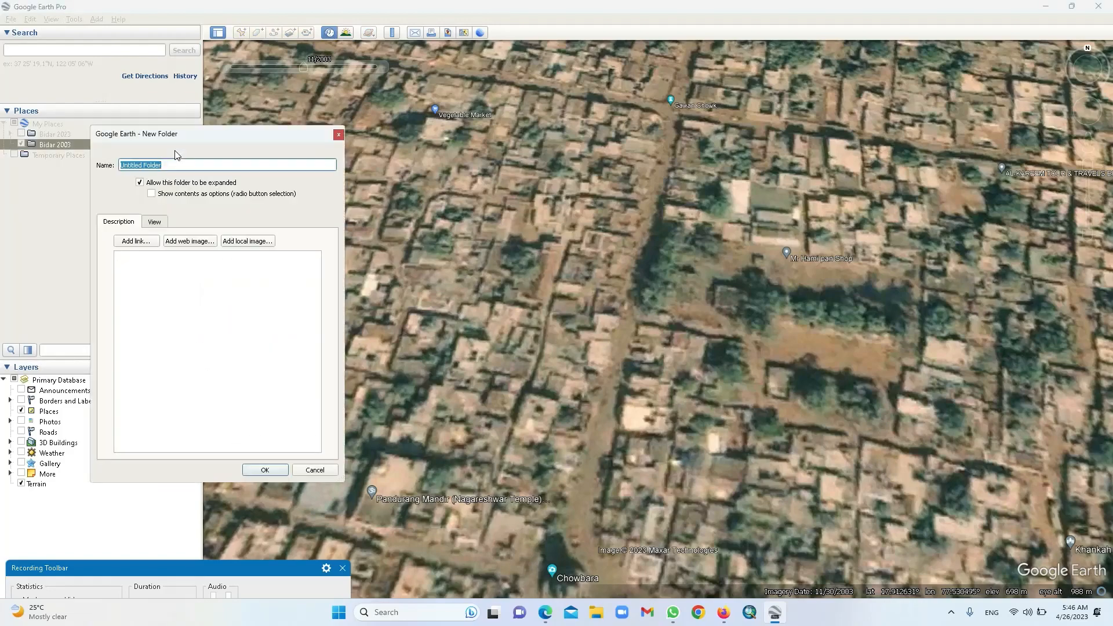
text(Buildings)
click(279, 468)
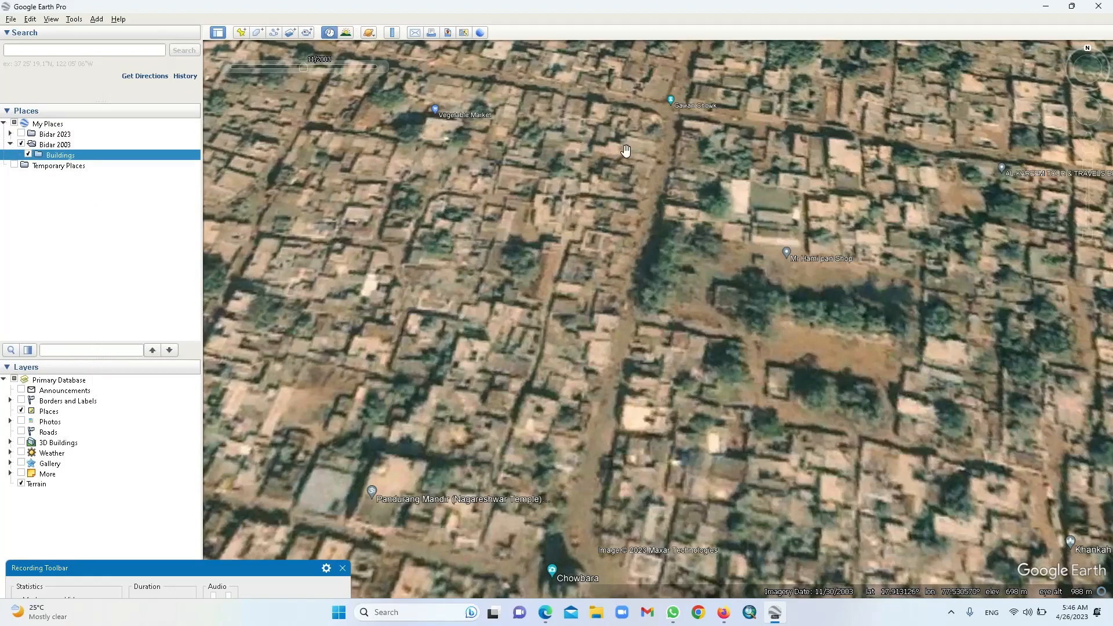
Draw a four-corner building polygon east of the road between Gawan Chowk and Chowbara, adjust its corners and save it in the Buildings folder
click(258, 33)
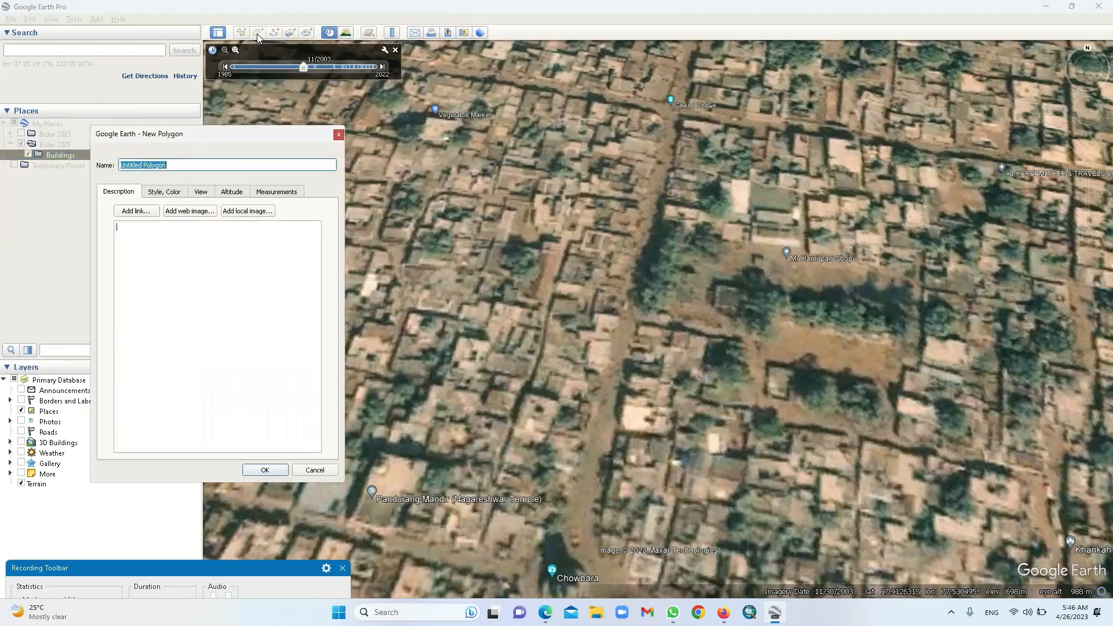
click(787, 397)
click(767, 396)
click(768, 370)
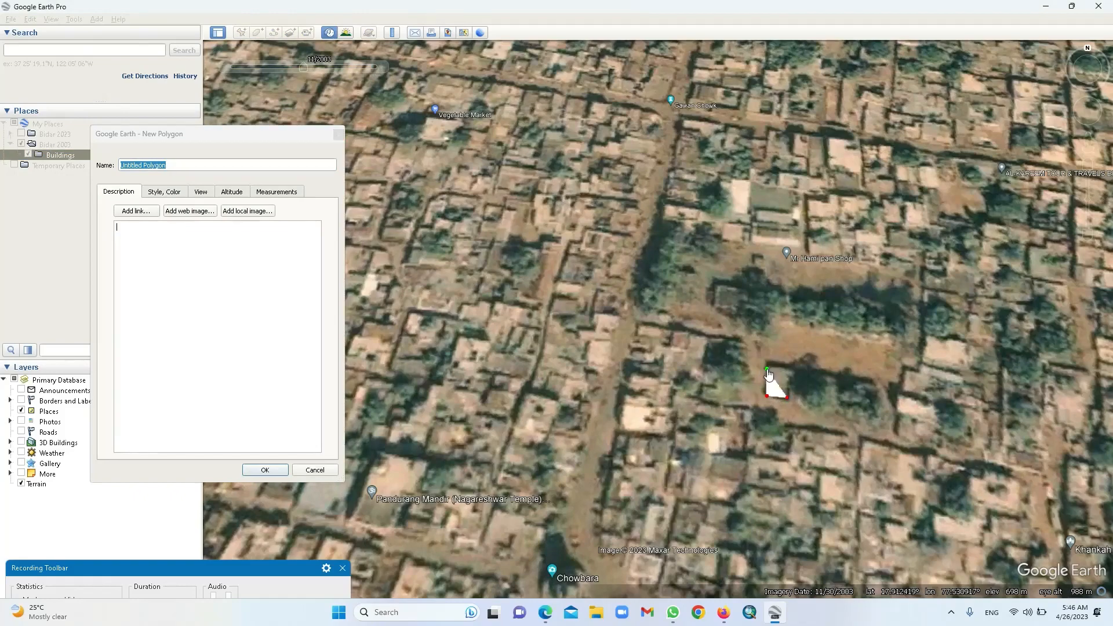
click(795, 372)
drag(767, 369, 790, 400)
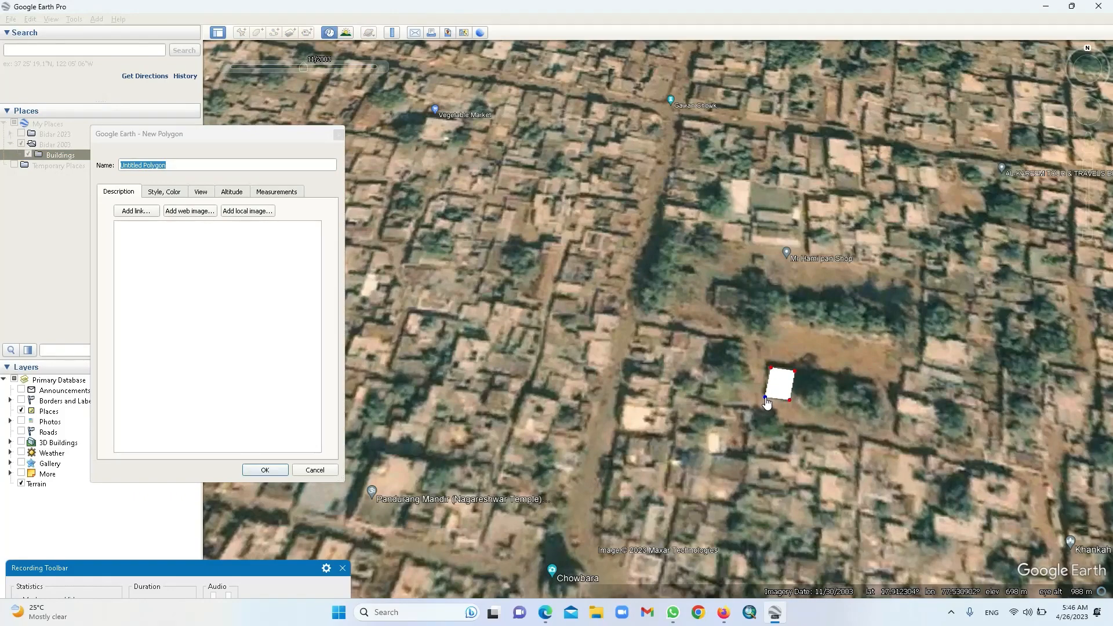
click(267, 472)
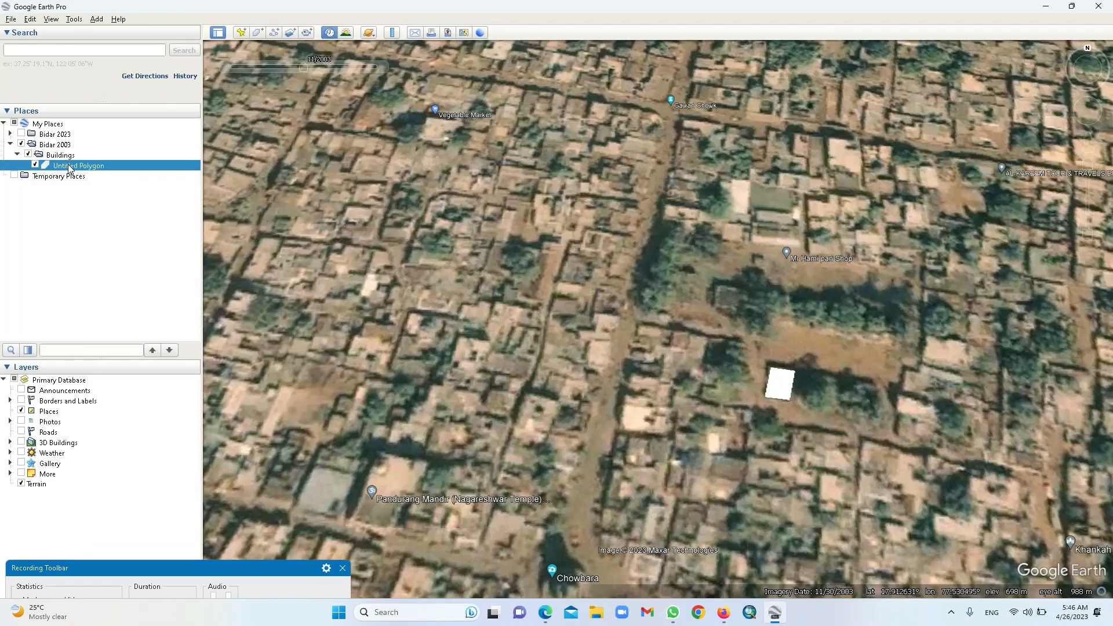
Examine the extent of the 2003 imagery across Bidar city and the farmland west of it
scroll(342, 322, down, 3)
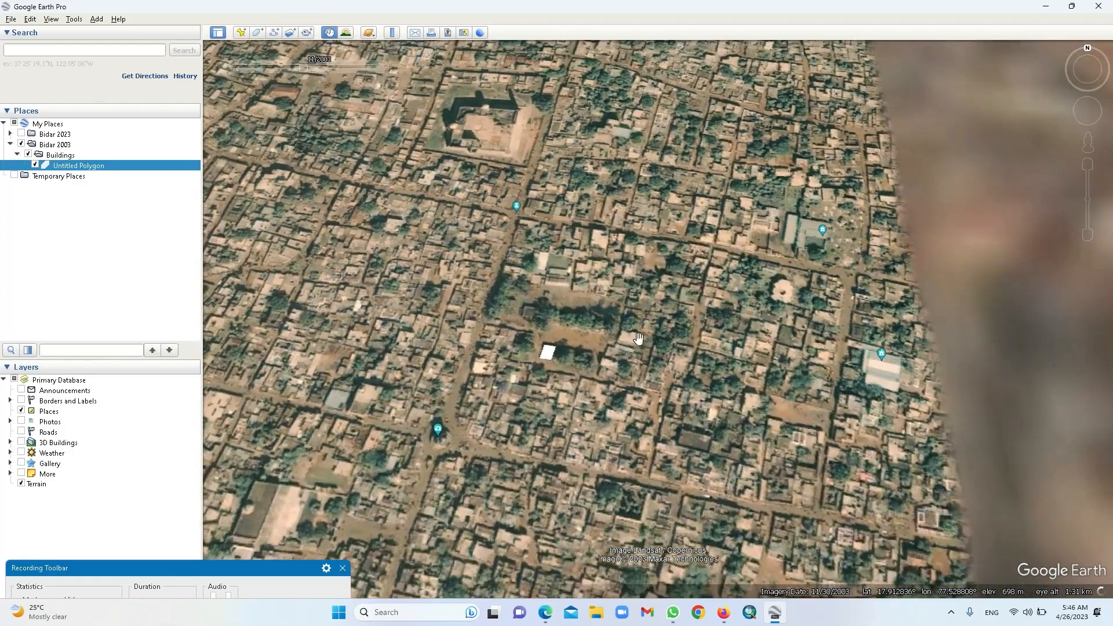
scroll(576, 356, down, 3)
scroll(576, 356, down, 2)
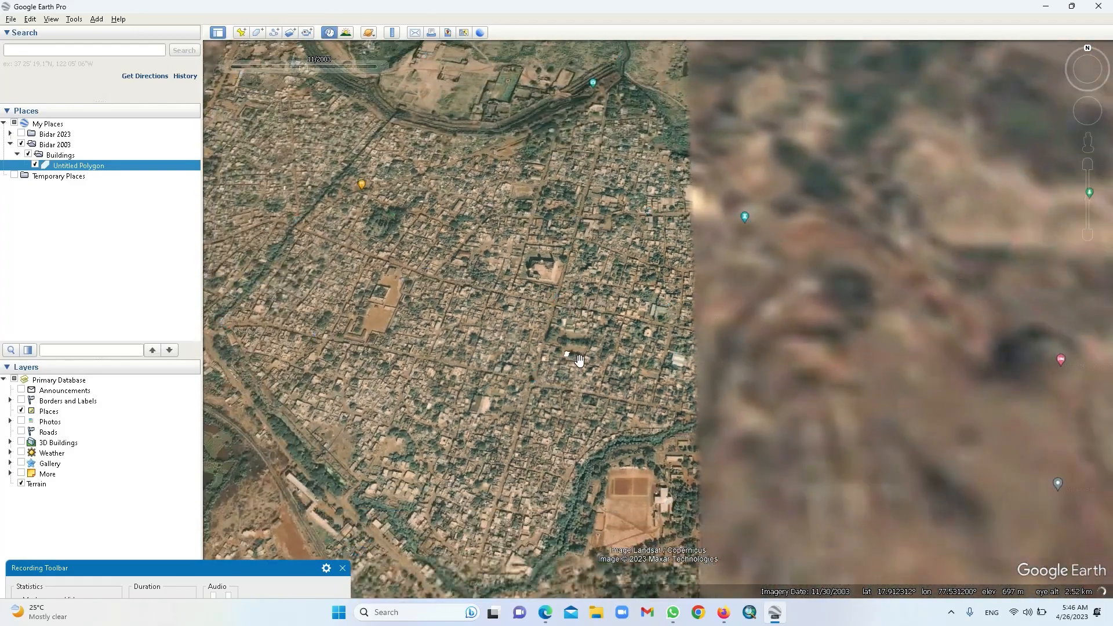
scroll(581, 367, down, 2)
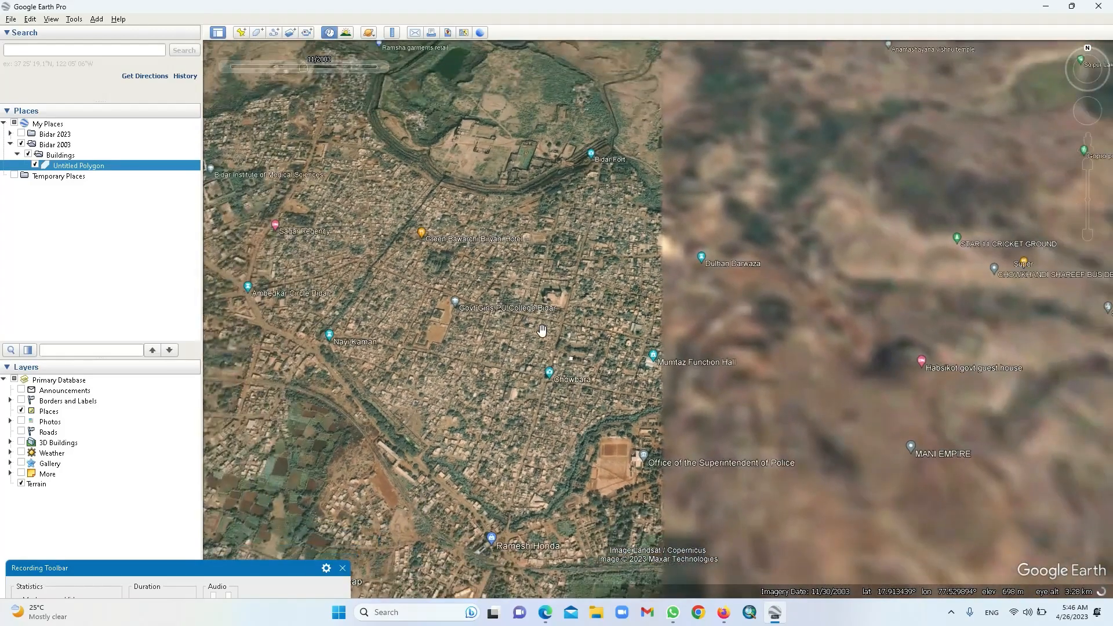
scroll(493, 299, down, 2)
scroll(494, 301, down, 3)
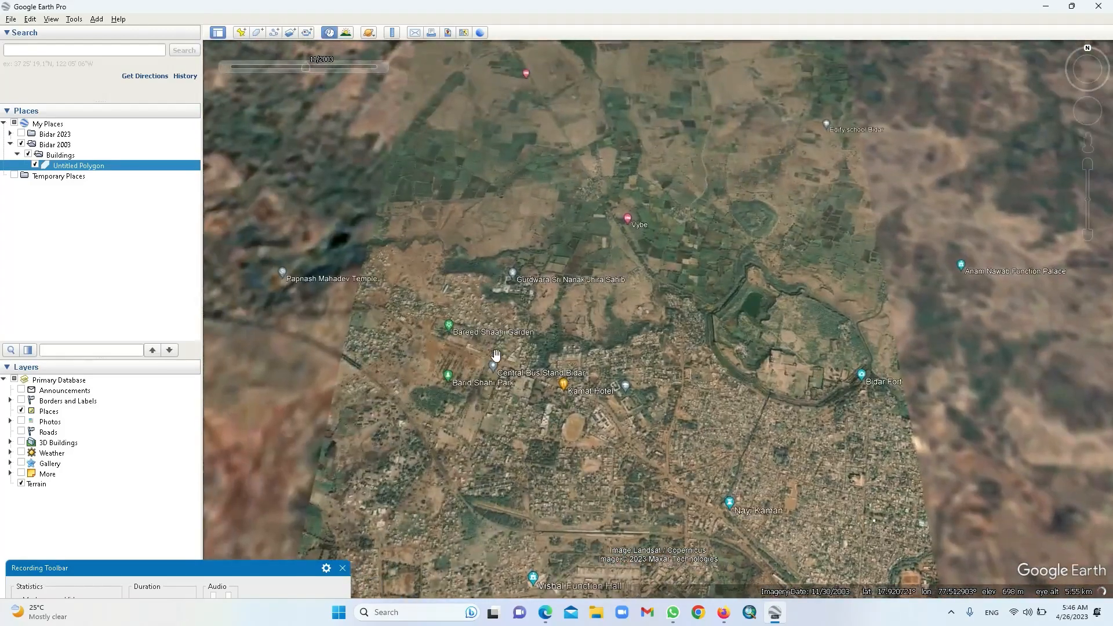
drag(496, 355, 692, 290)
scroll(493, 319, up, 5)
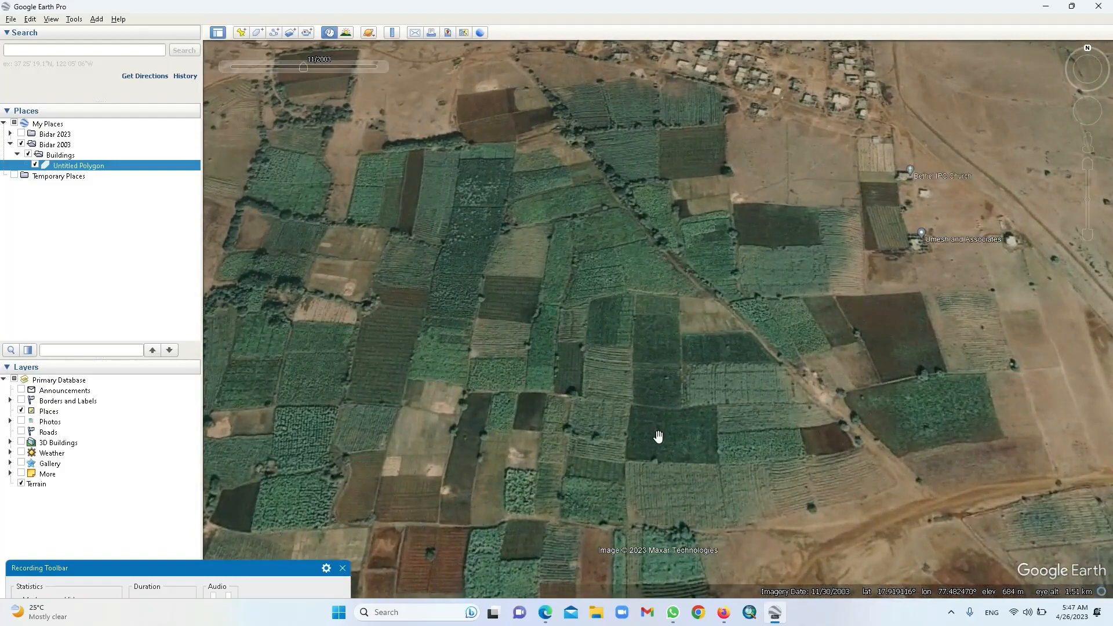
scroll(669, 394, down, 2)
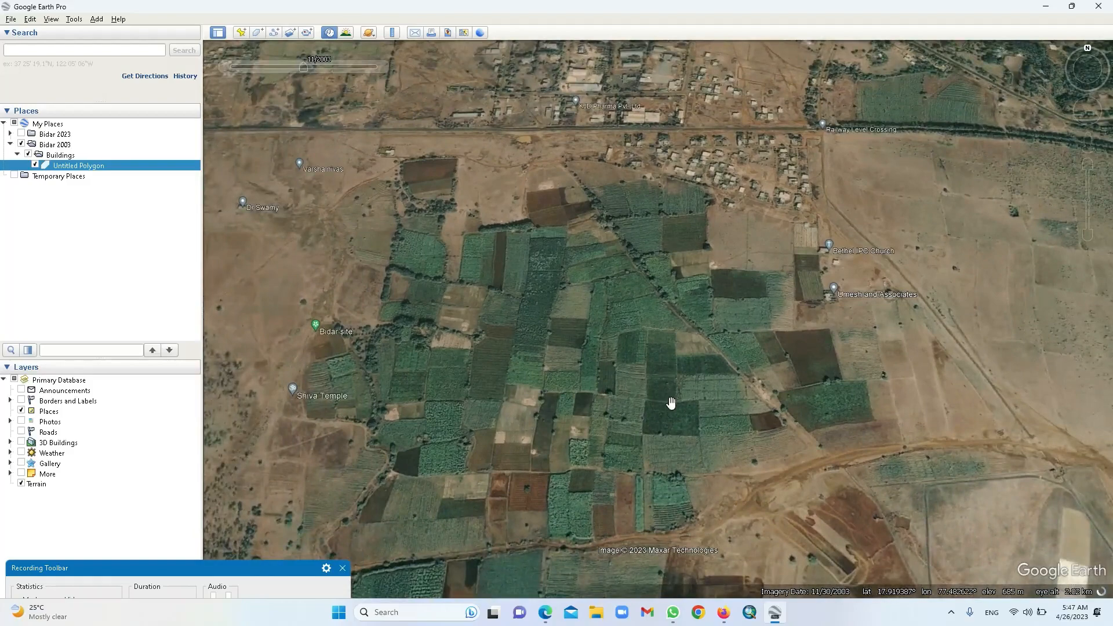
Turn off the Places layer to clear its labels from the 2003 imagery of Bidar's built-up area
scroll(708, 443, down, 3)
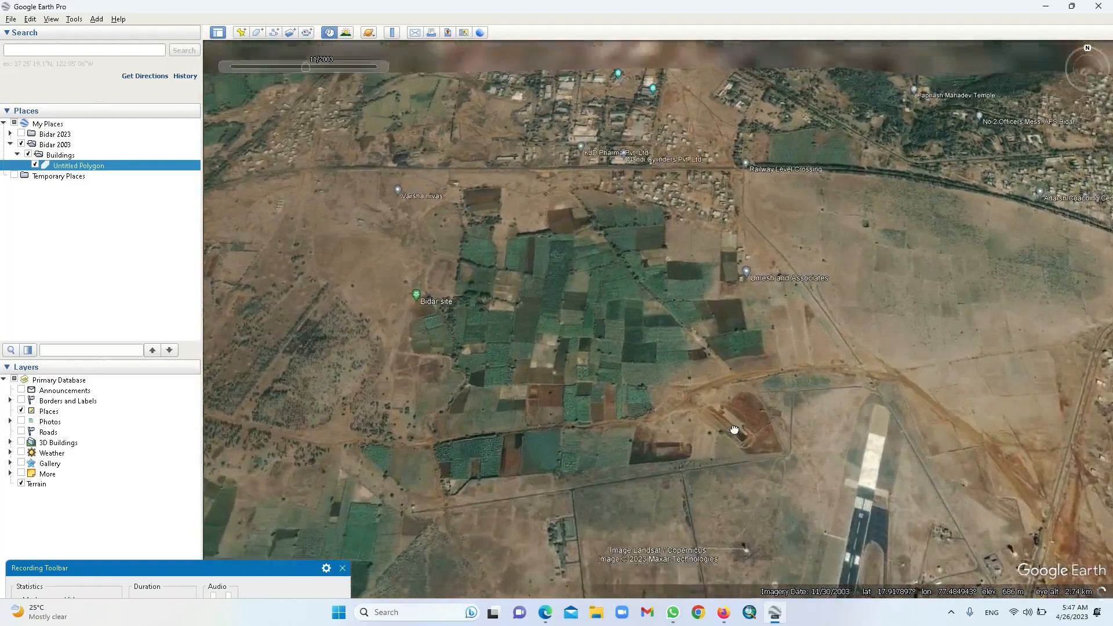
drag(734, 430, 738, 448)
drag(655, 256, 657, 422)
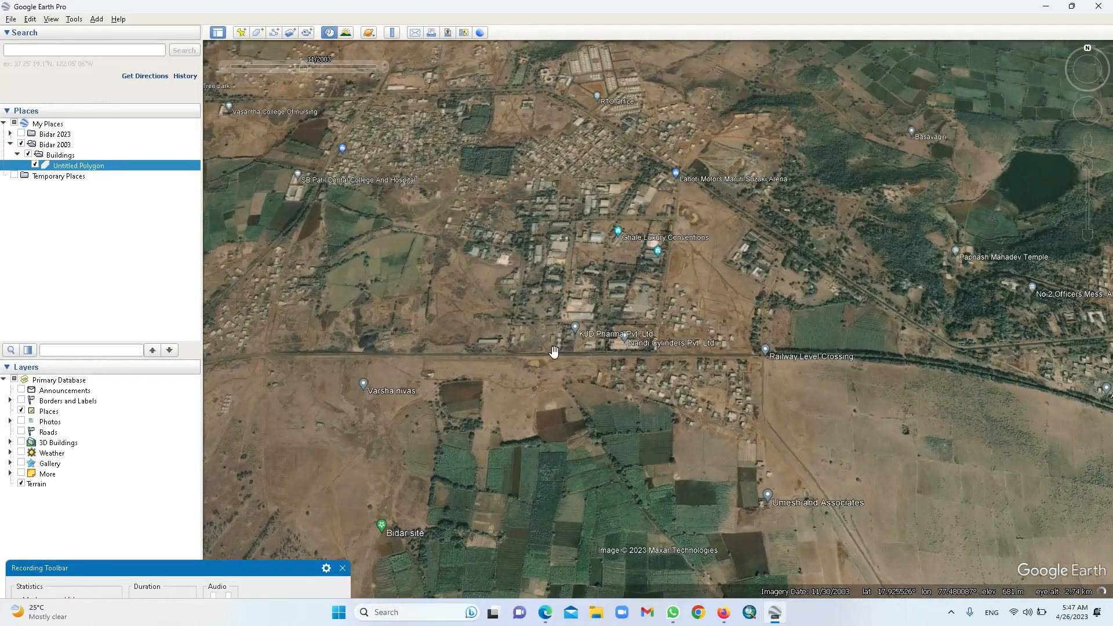
drag(527, 368, 666, 415)
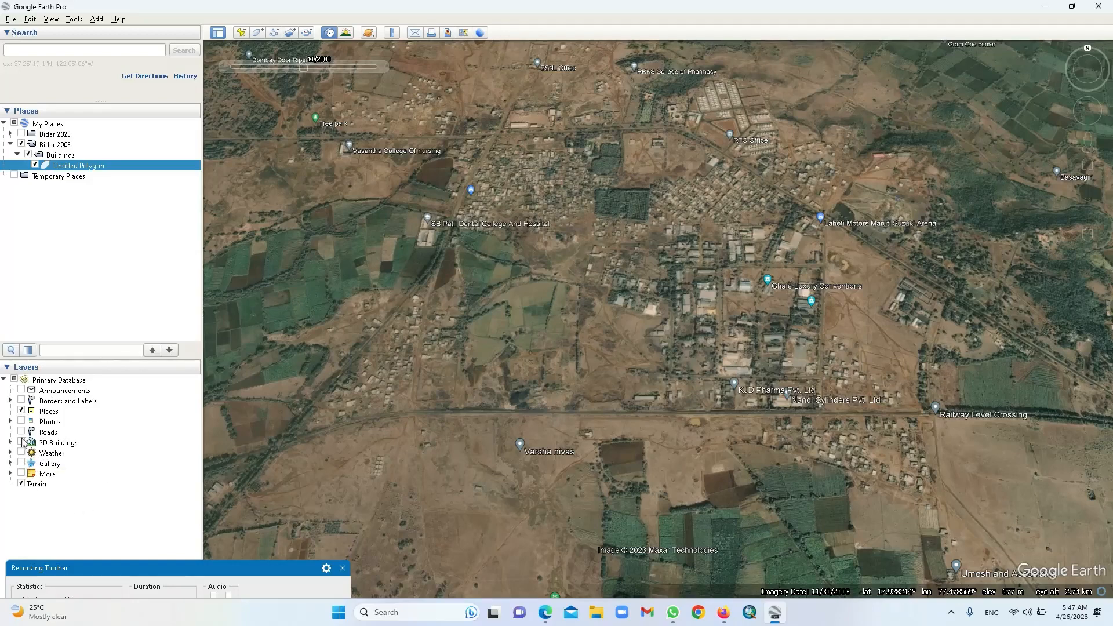
click(21, 412)
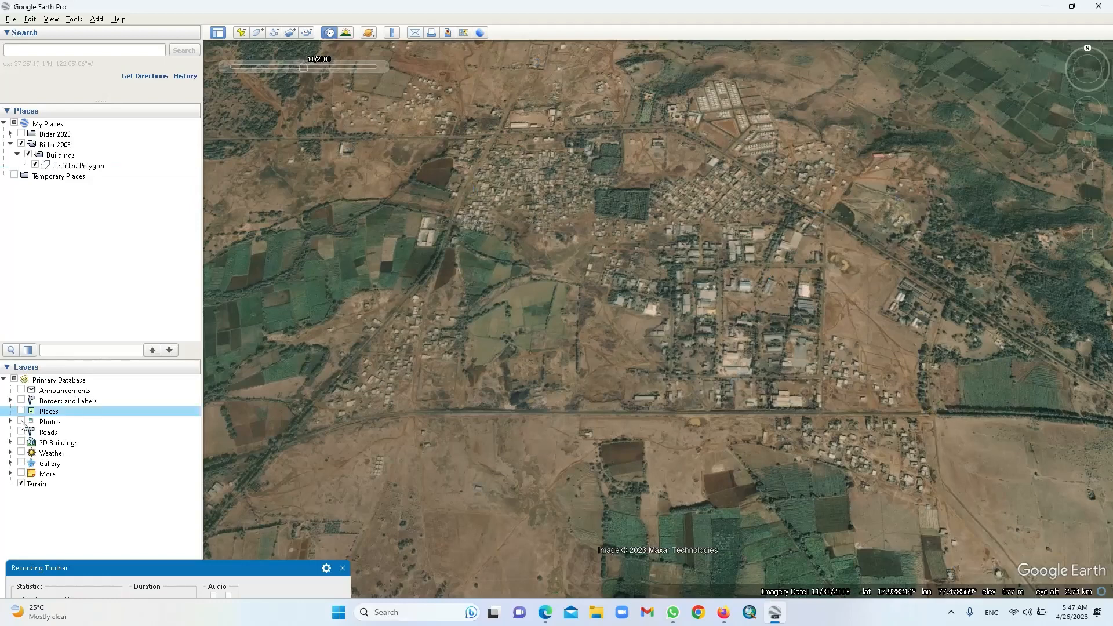
click(22, 488)
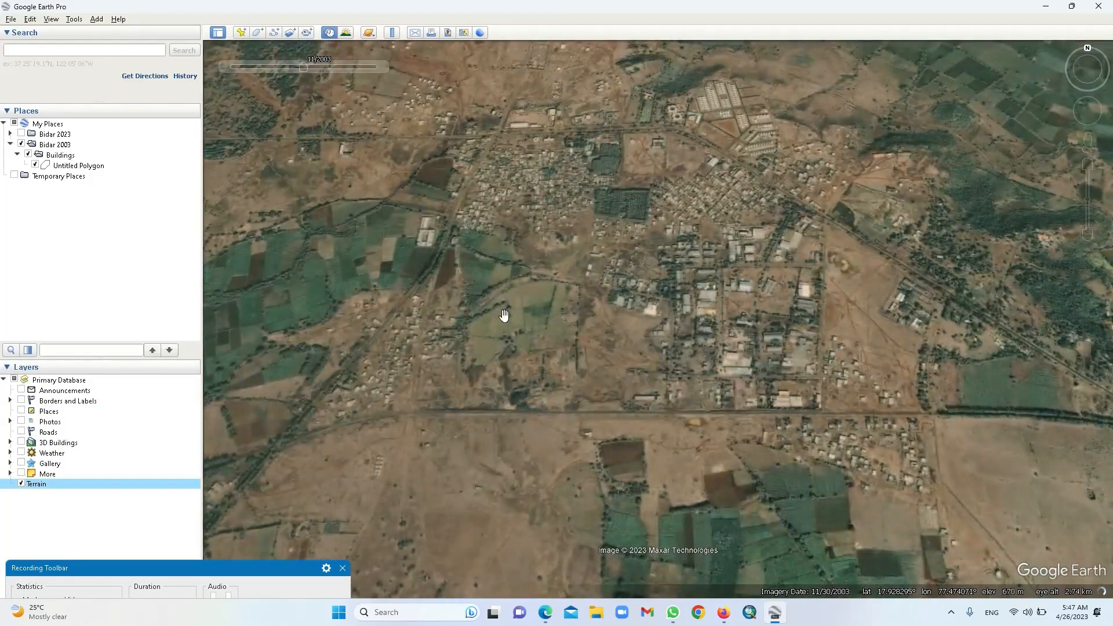
Leave the historical imagery view and return to the current imagery of the area around Bidar
drag(504, 315, 561, 400)
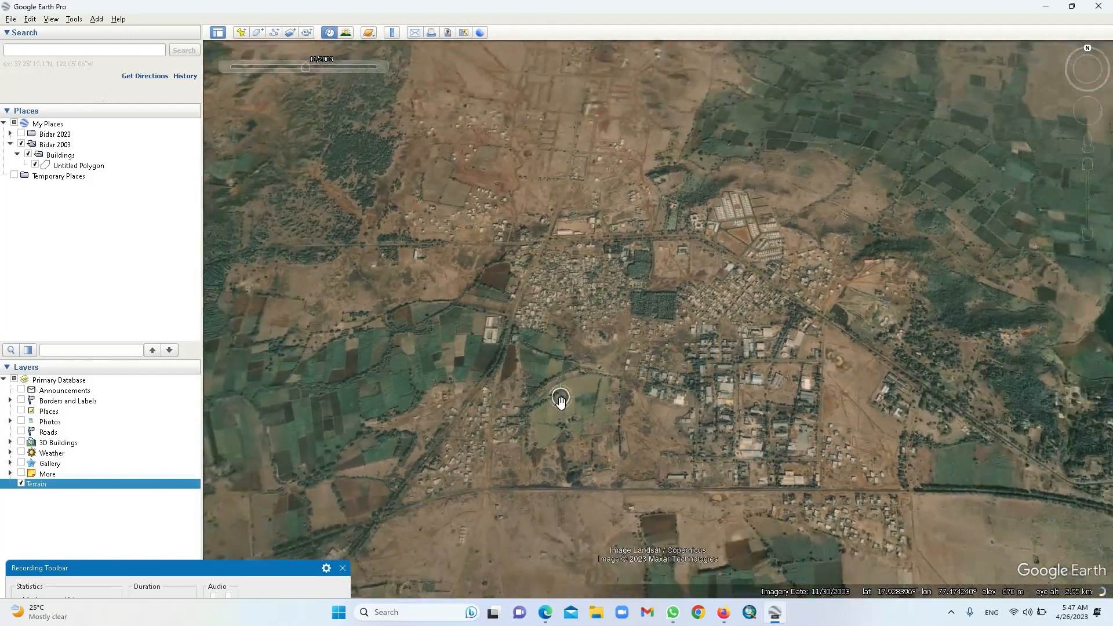
scroll(561, 400, down, 1)
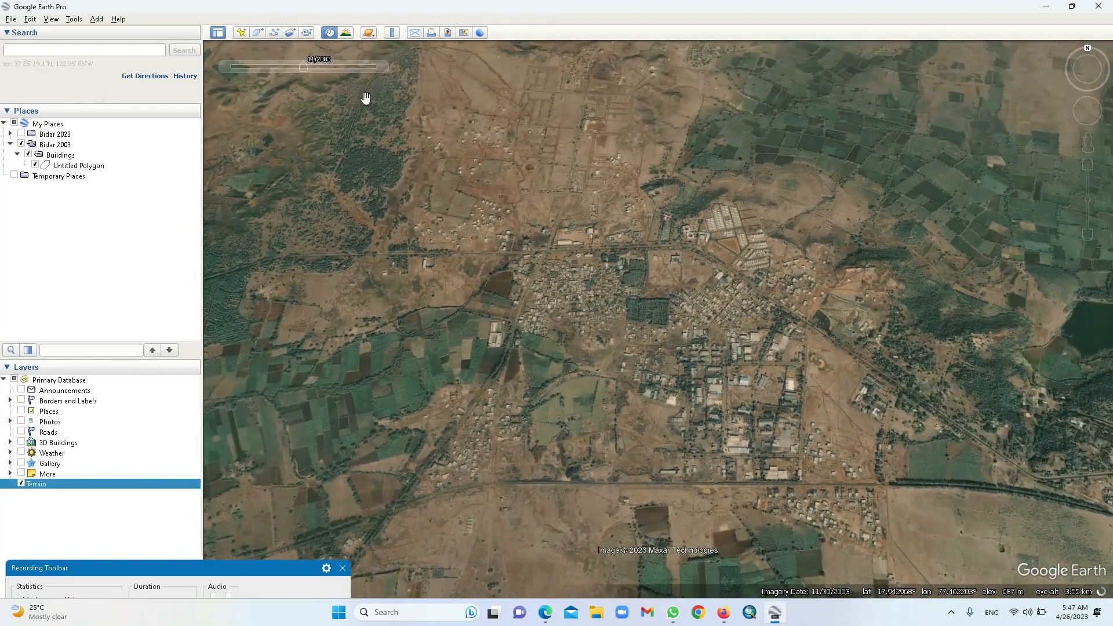
click(396, 50)
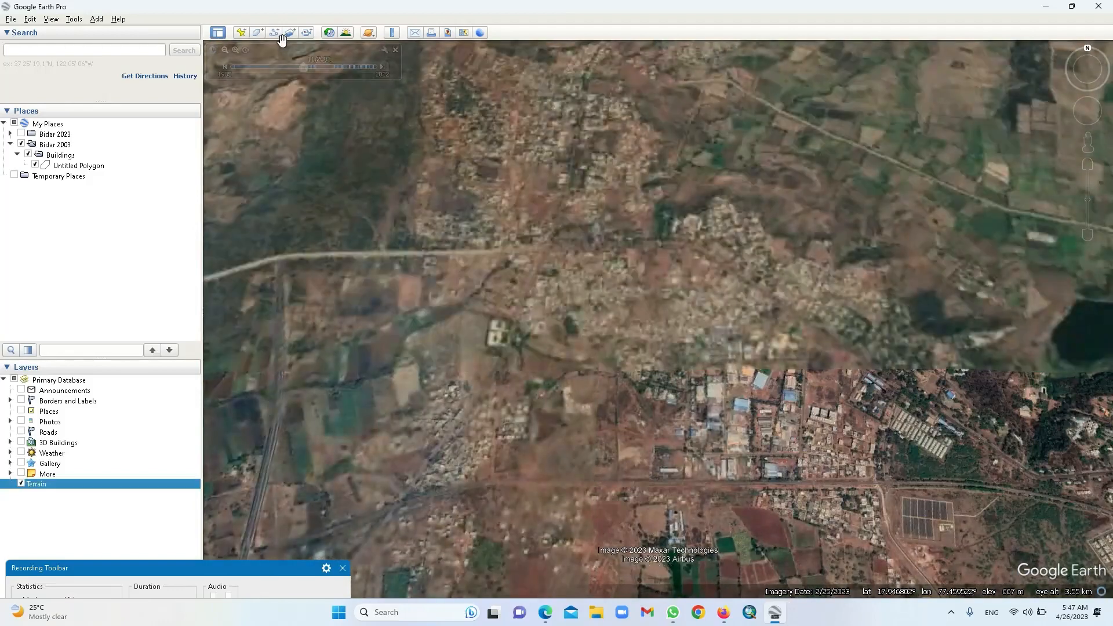
Save a straight two-point path about 2.34 km long from the northeastern farmland to Bidar's western edge, and show its elevation profile
click(274, 33)
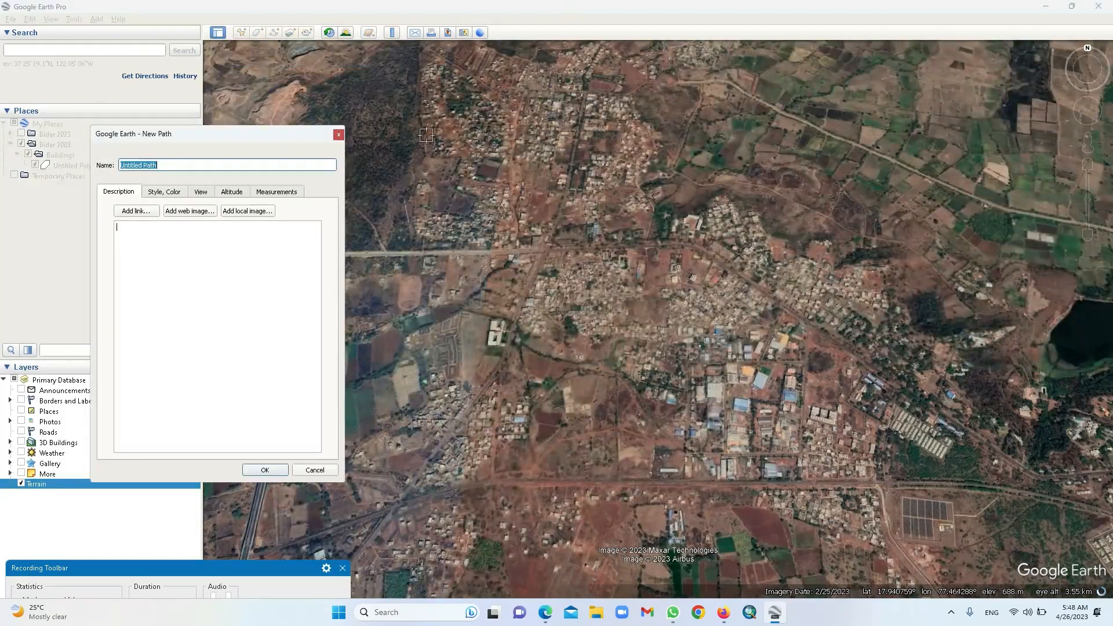
click(889, 92)
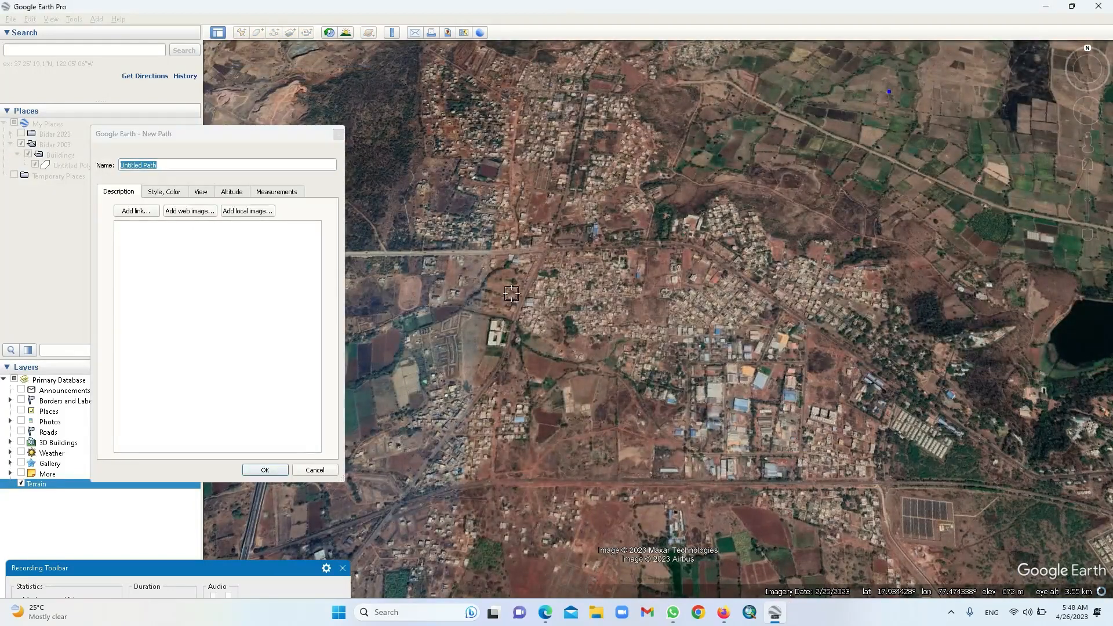
click(468, 298)
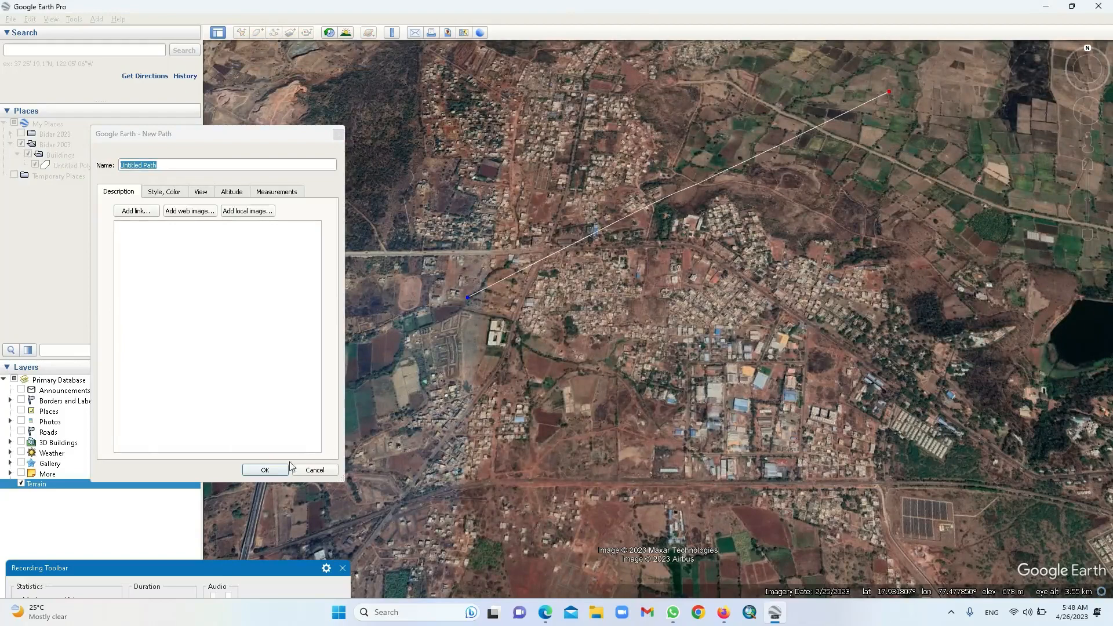
click(270, 469)
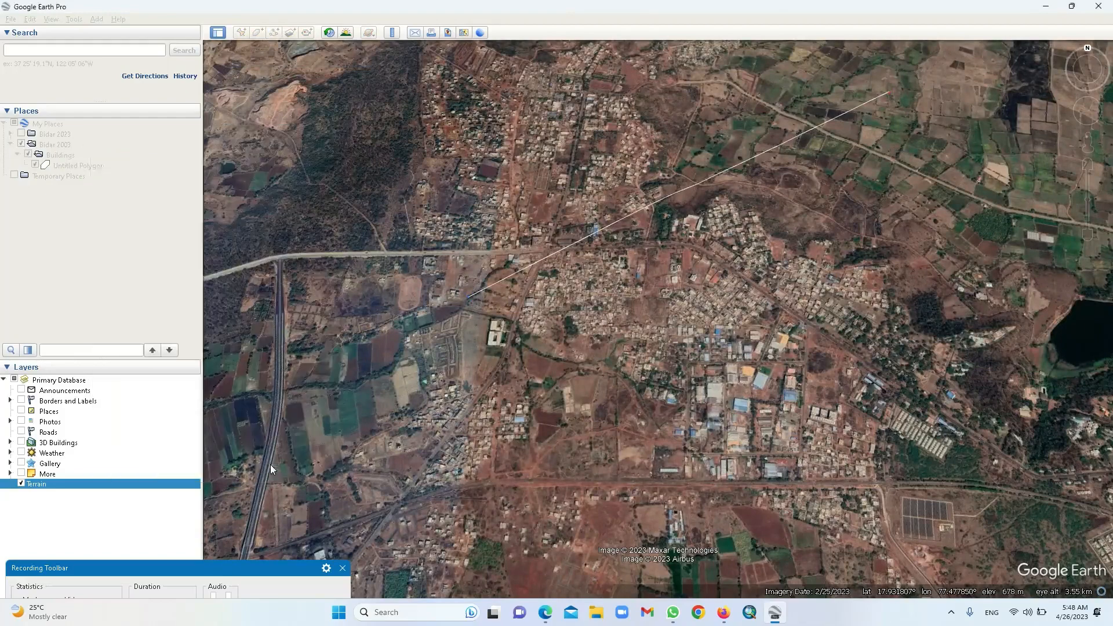
right_click(689, 186)
click(735, 289)
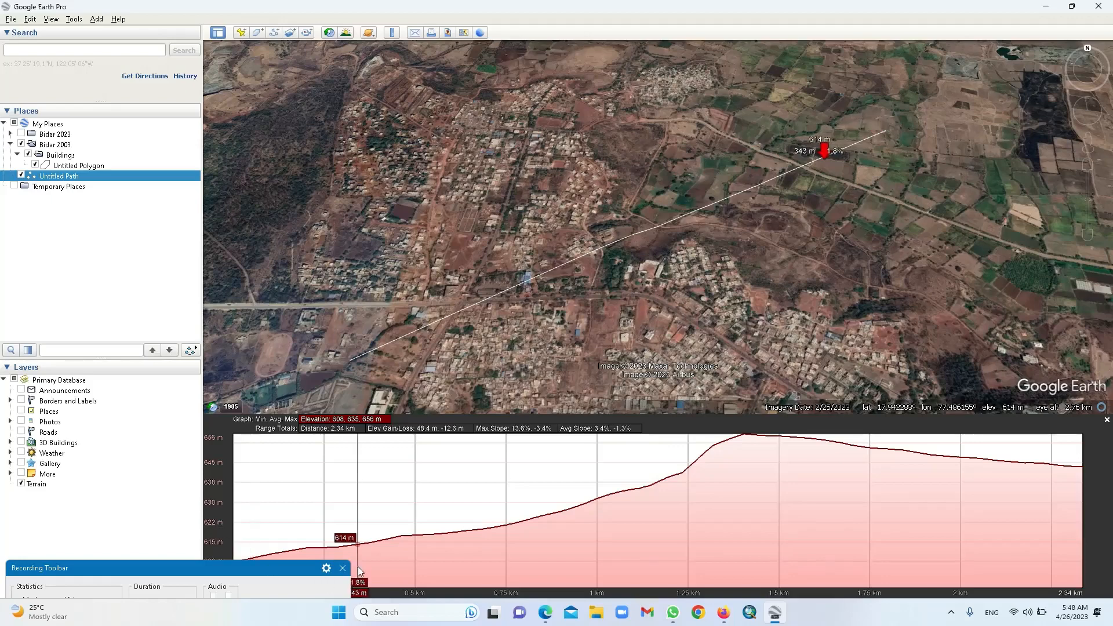
drag(256, 575, 355, 484)
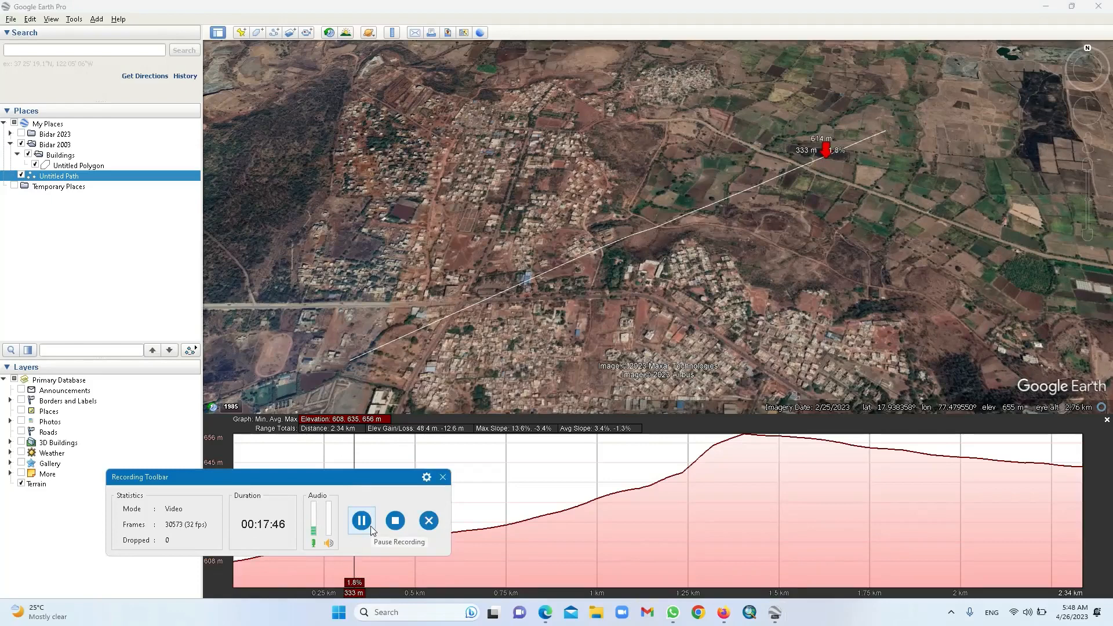